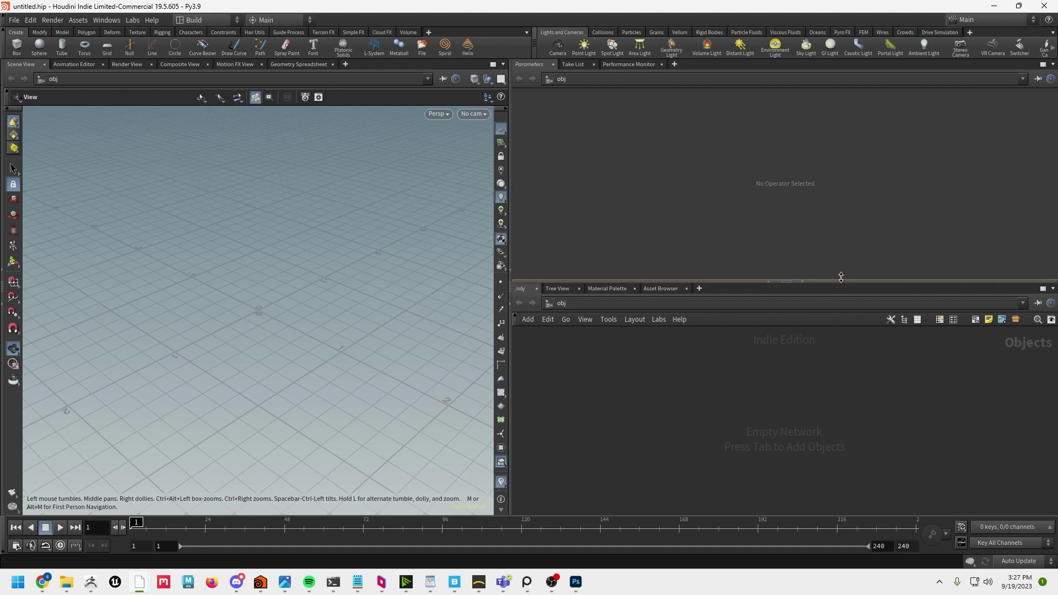
pyautogui.moveTo(510, 242); pyautogui.dragTo(505, 242)
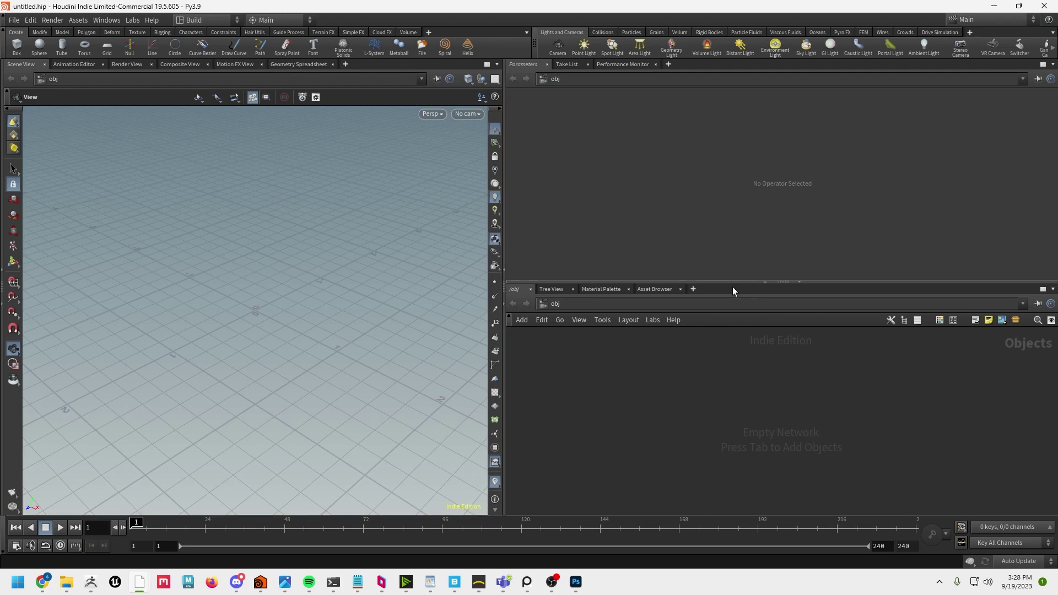
pyautogui.moveTo(733, 282); pyautogui.dragTo(733, 268)
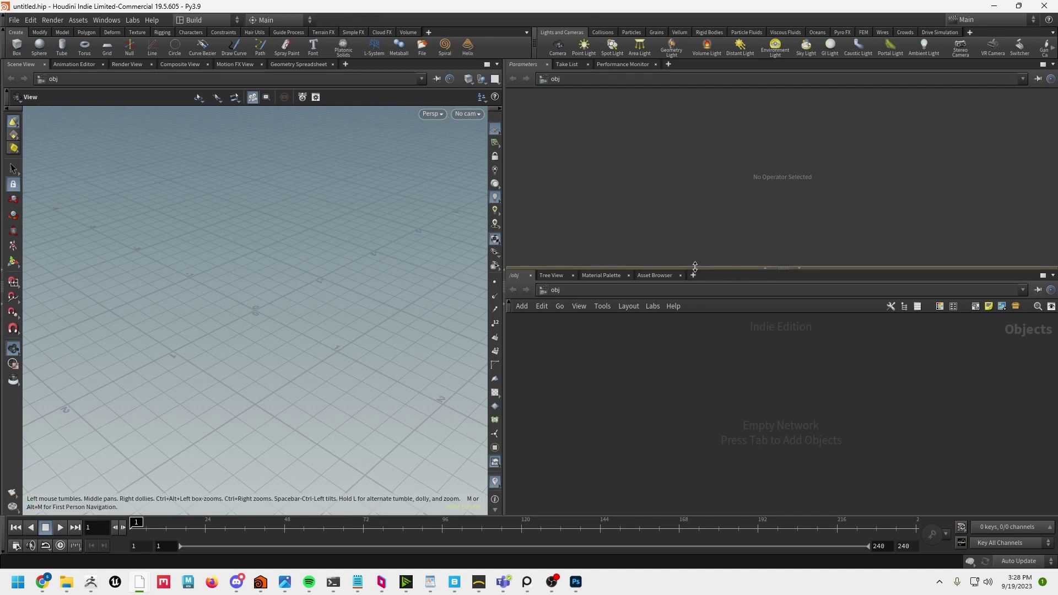
pyautogui.moveTo(694, 267); pyautogui.dragTo(689, 261)
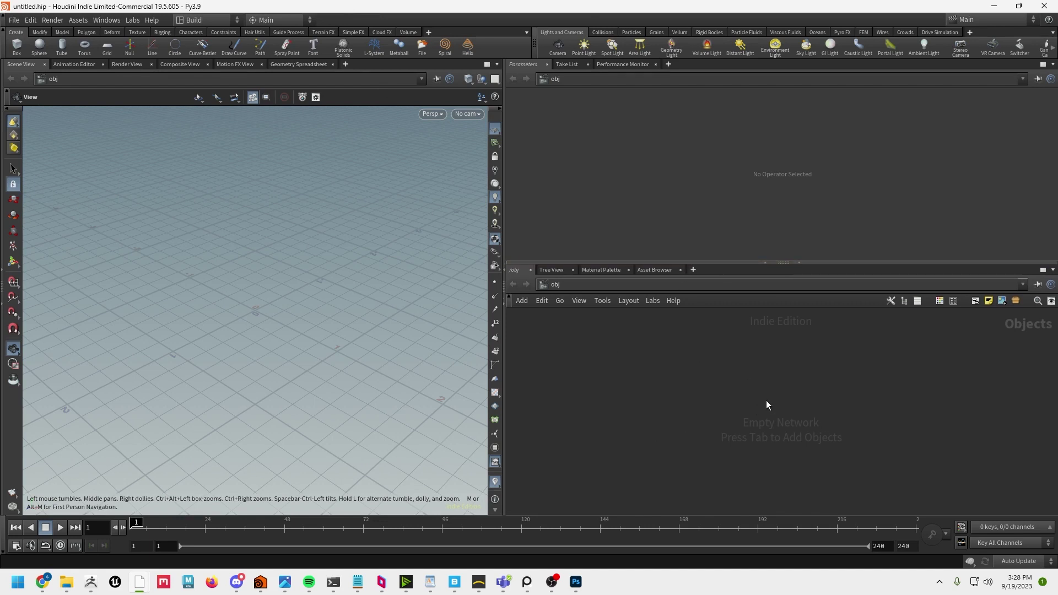
pyautogui.moveTo(780, 263); pyautogui.dragTo(780, 274)
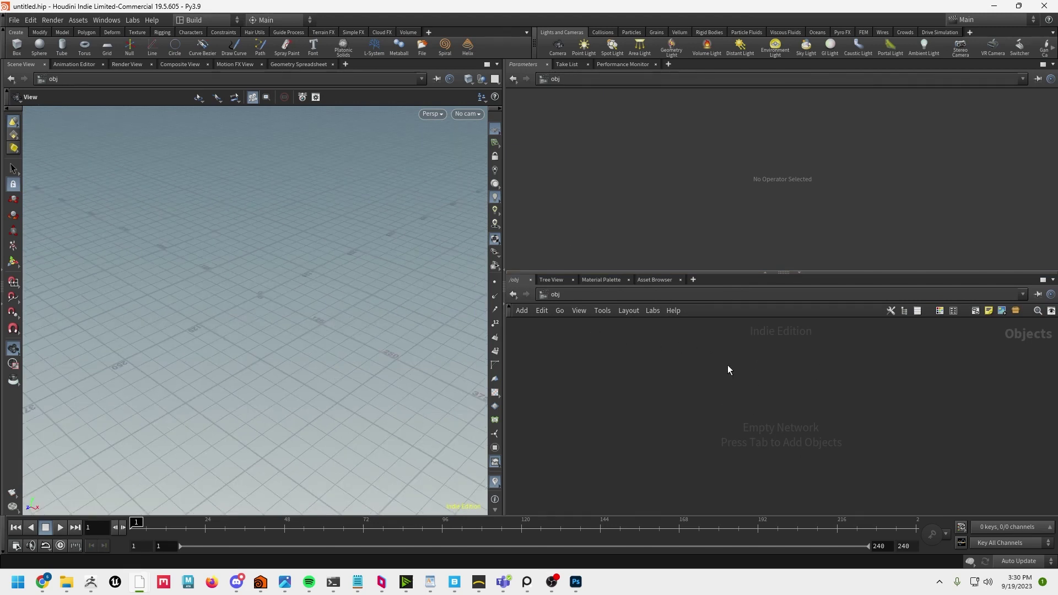
# Add a Geometry object to the empty object network and go inside it
pyautogui.press('Tab')
pyautogui.moveTo(771, 316)
pyautogui.click(832, 265)
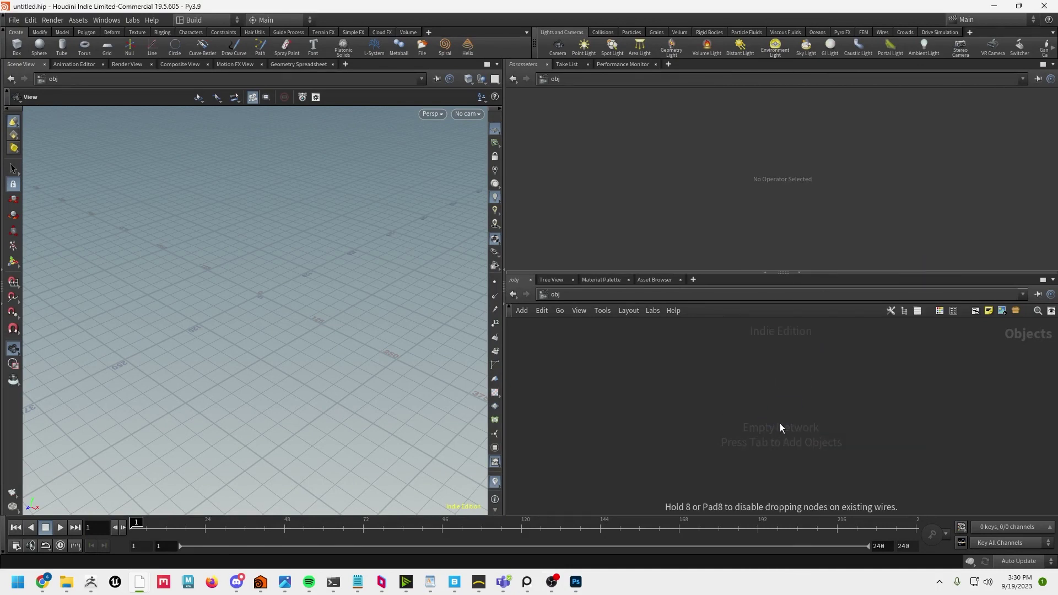
pyautogui.click(779, 423)
pyautogui.doubleClick(779, 423)
# Add a HeightField node inside the geometry network
pyautogui.press('Tab')
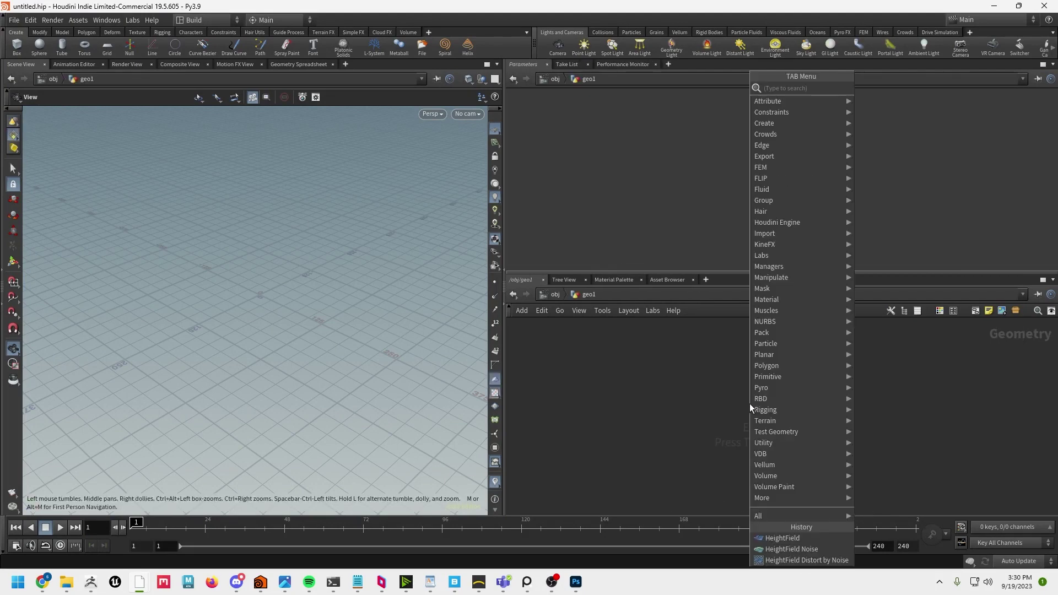
pyautogui.moveTo(750, 404)
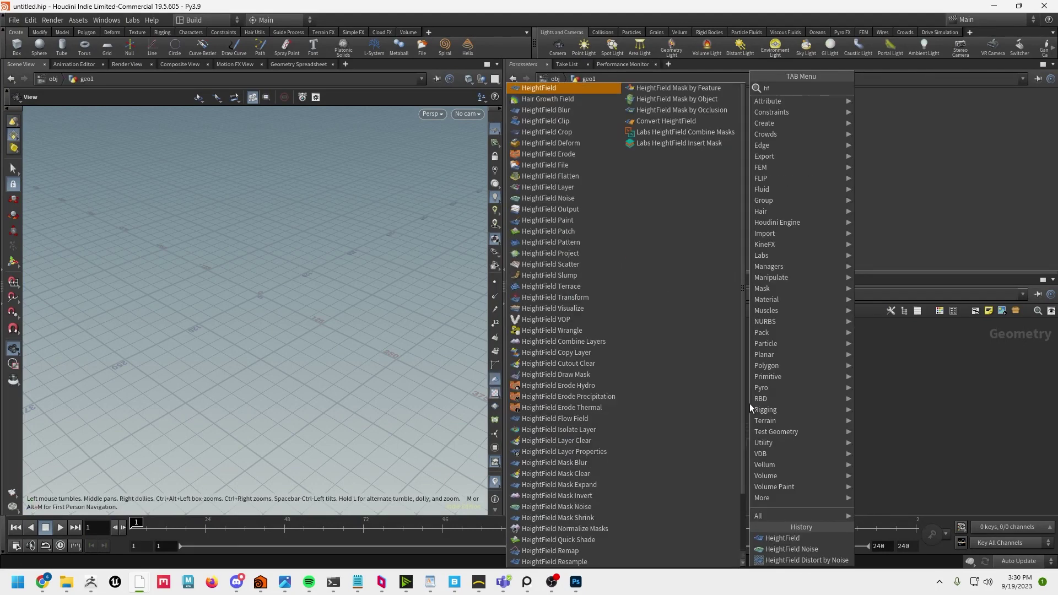
pyautogui.click(551, 142)
pyautogui.click(740, 399)
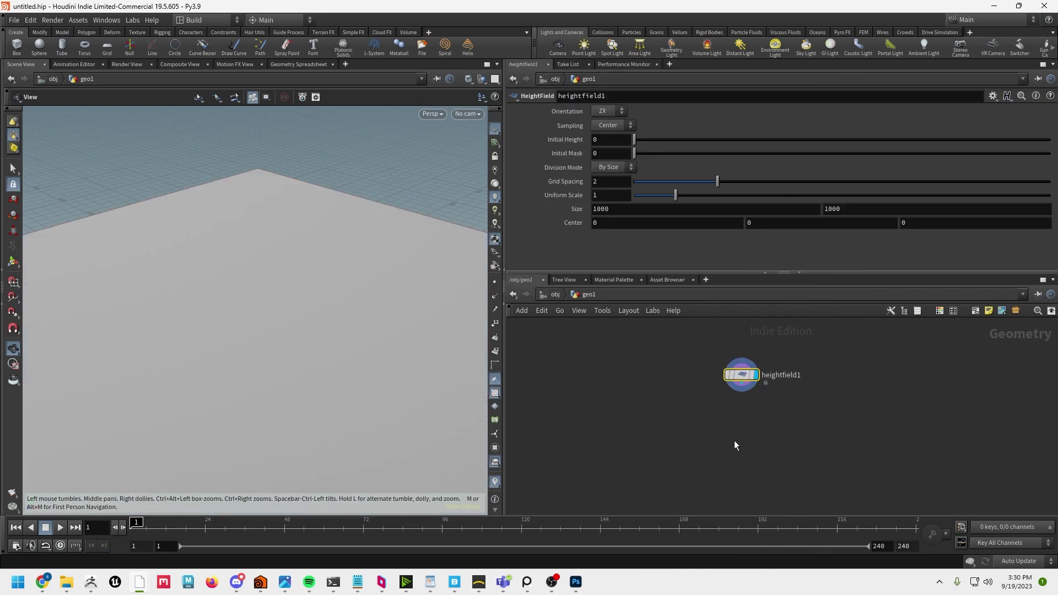
# Set the height field's size to 500 by 500
pyautogui.click(624, 216)
pyautogui.write('500')
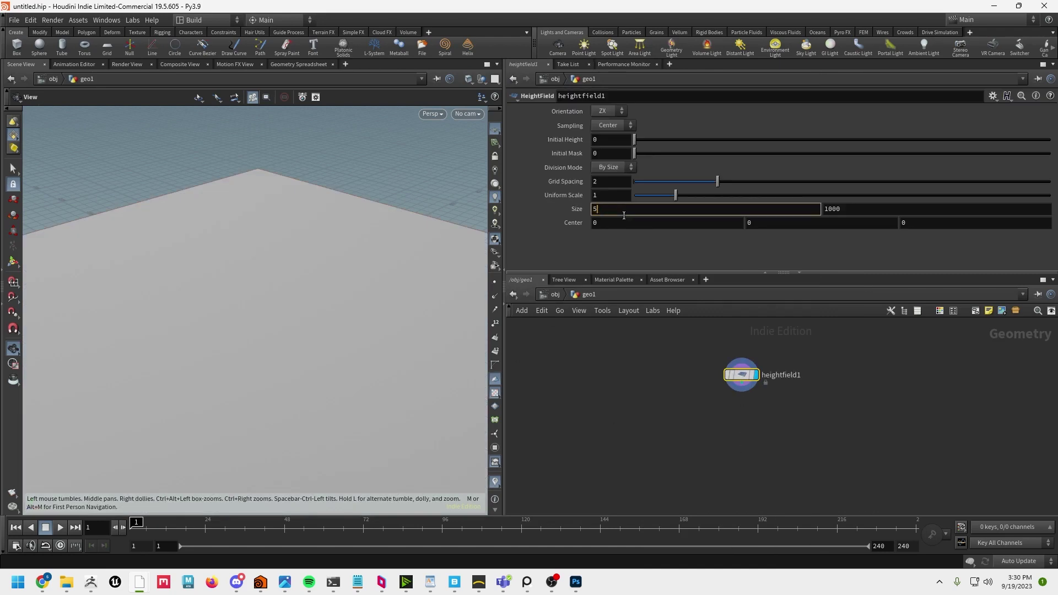
pyautogui.press('Tab')
pyautogui.write('500')
pyautogui.press('Return')
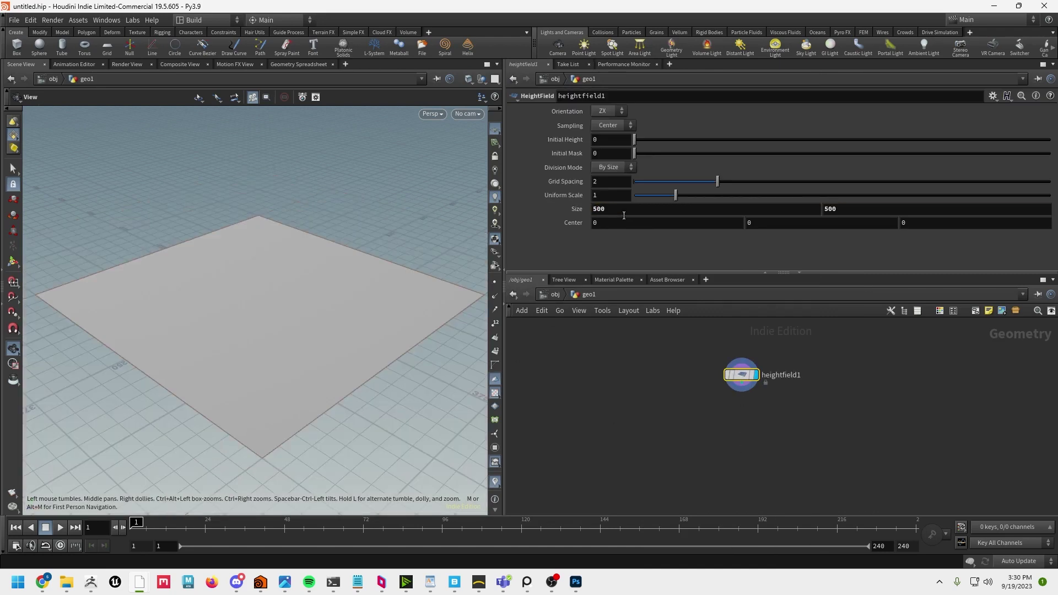
# Add a HeightField Noise node below the height field, feed the height field into it and display its result
pyautogui.press('Tab')
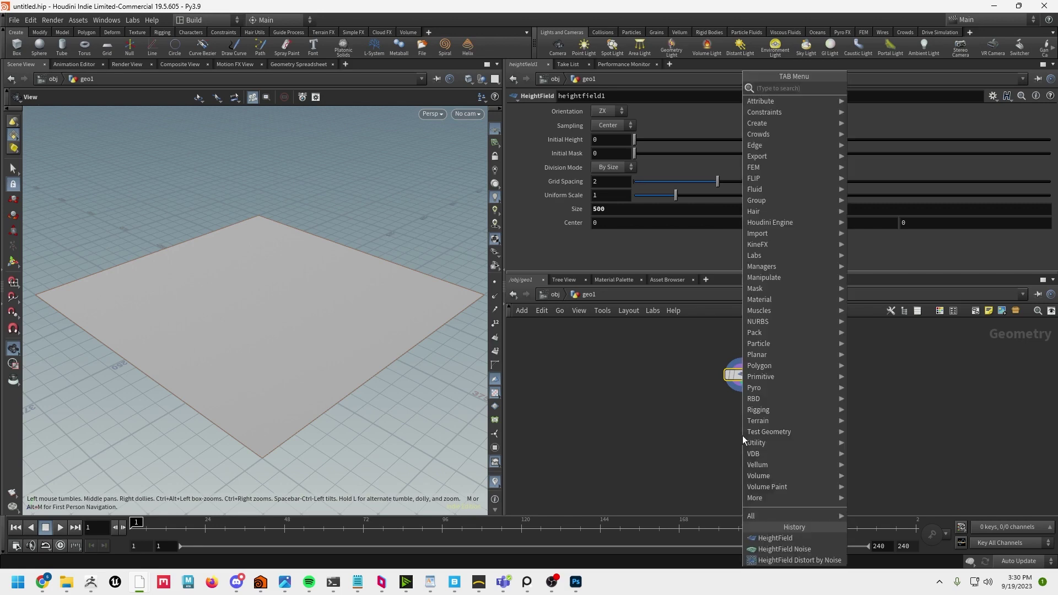
pyautogui.write('h')
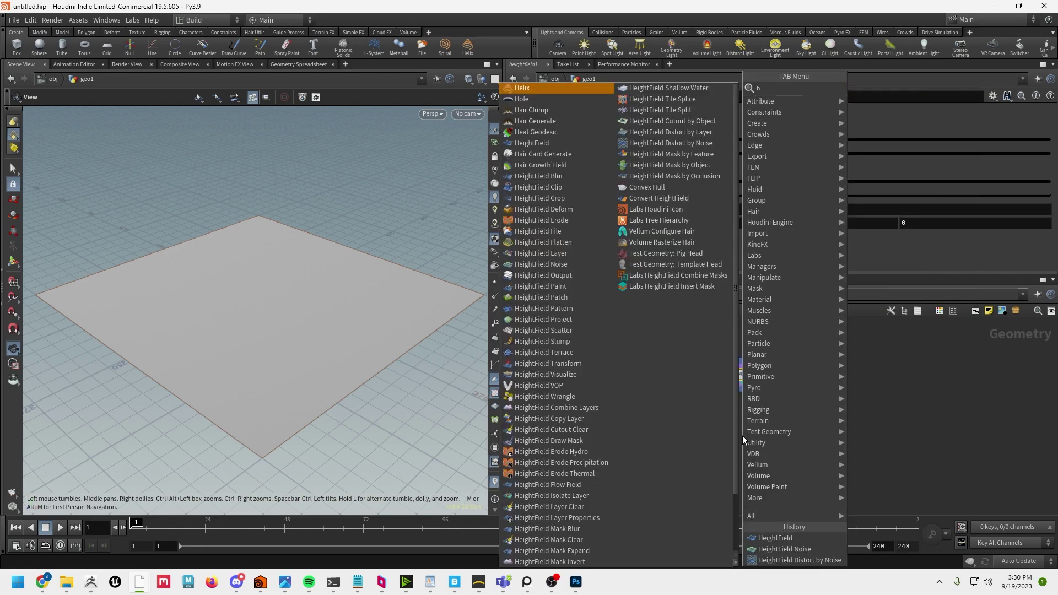
pyautogui.write('fn')
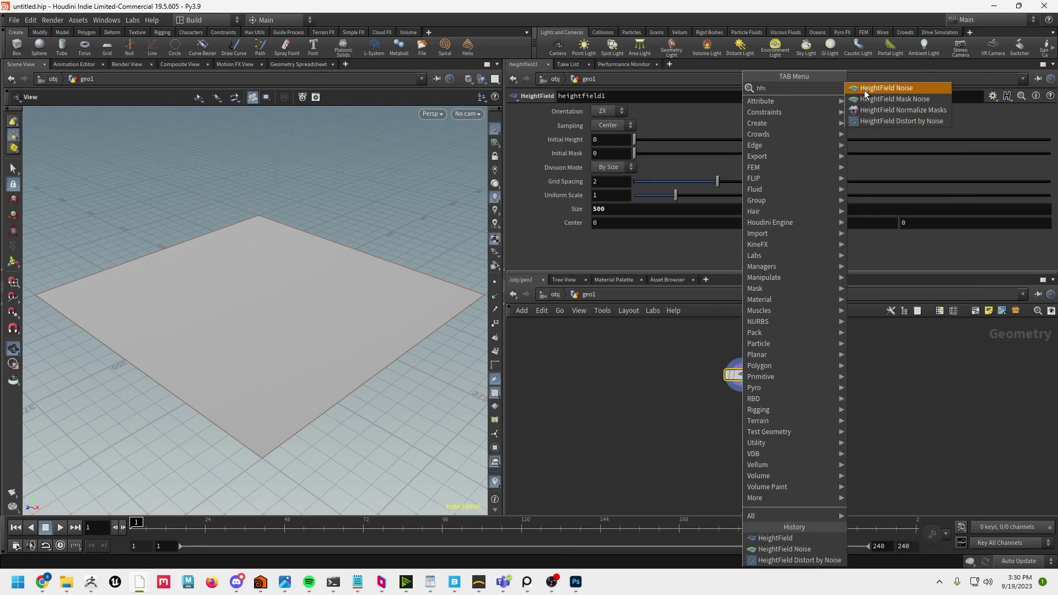
pyautogui.click(882, 88)
pyautogui.click(763, 434)
pyautogui.moveTo(735, 384); pyautogui.dragTo(740, 437)
pyautogui.click(768, 433)
# Enlarge the parameter area and set the noise type to Worley Cellular F1
pyautogui.moveTo(772, 273); pyautogui.dragTo(771, 341)
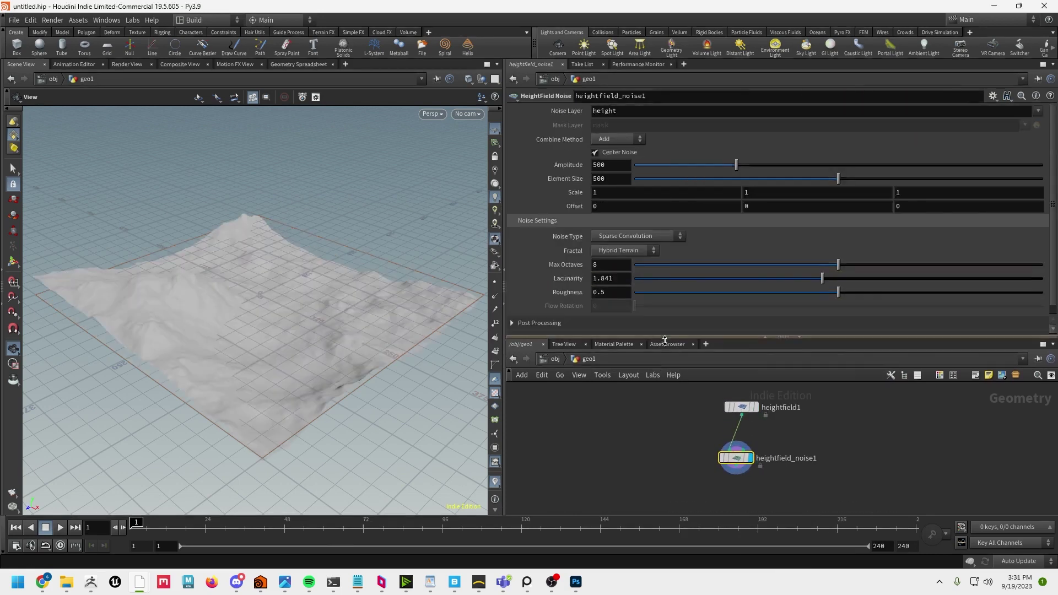
pyautogui.scroll(-1, 716, 270)
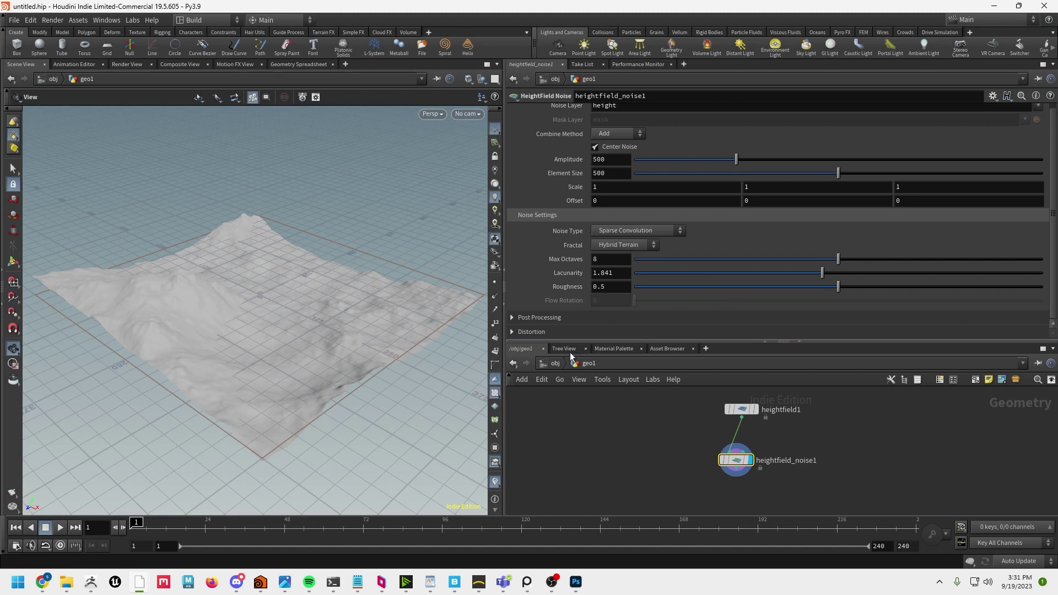
pyautogui.click(639, 229)
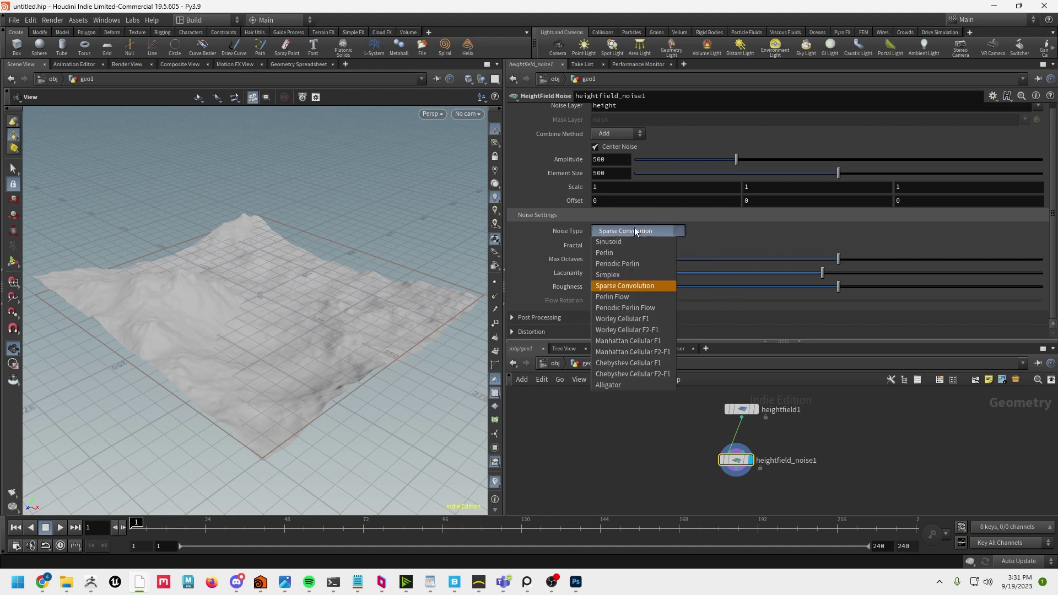
pyautogui.click(615, 324)
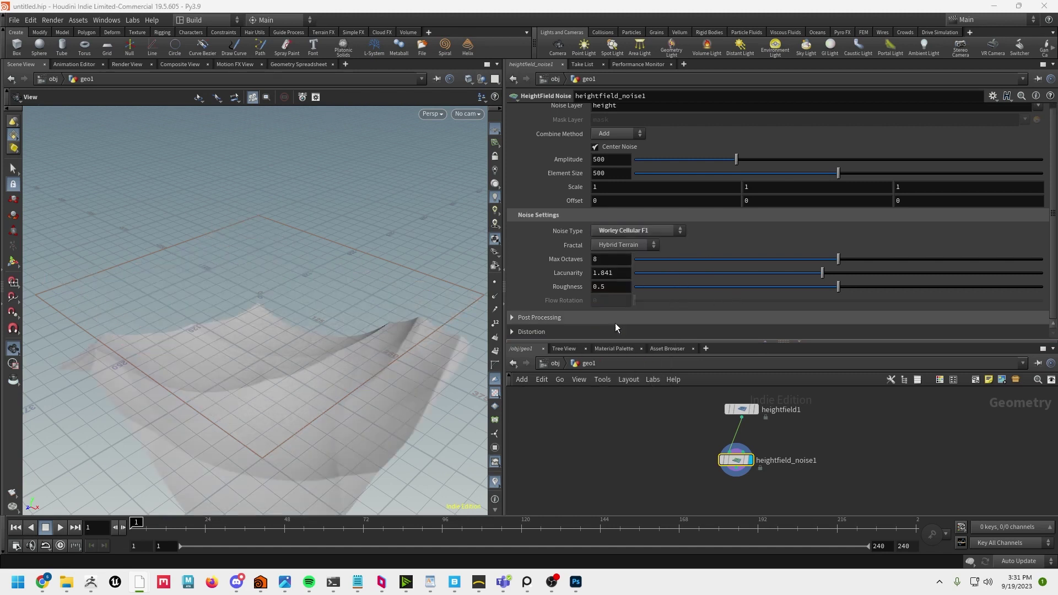
# Turn off Center Noise and lower the noise amplitude to 141 and the element size to 109
pyautogui.click(618, 147)
pyautogui.moveTo(354, 295); pyautogui.dragTo(300, 305)
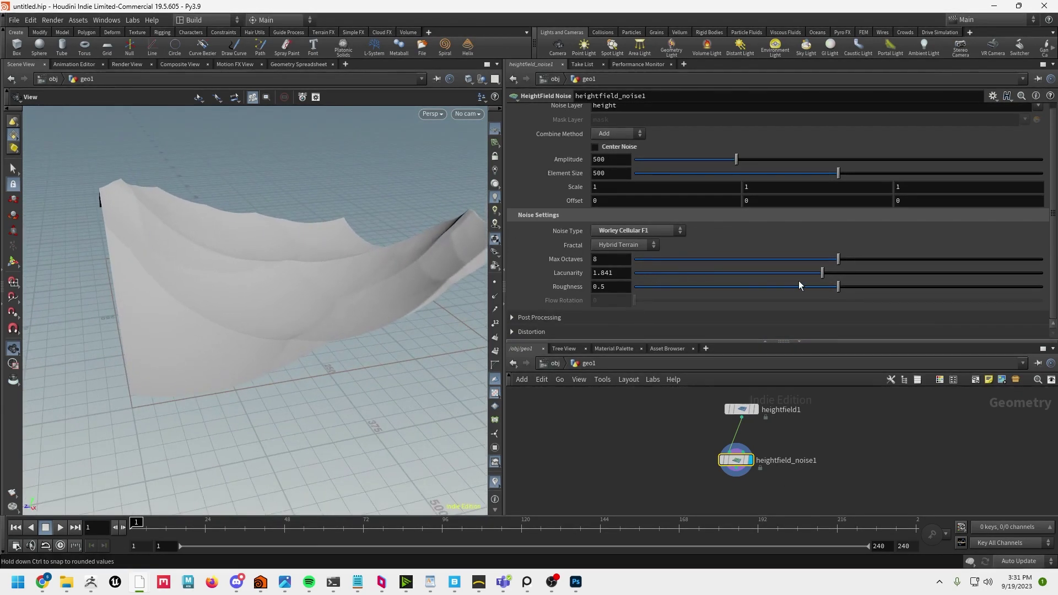
pyautogui.moveTo(834, 169); pyautogui.dragTo(679, 171)
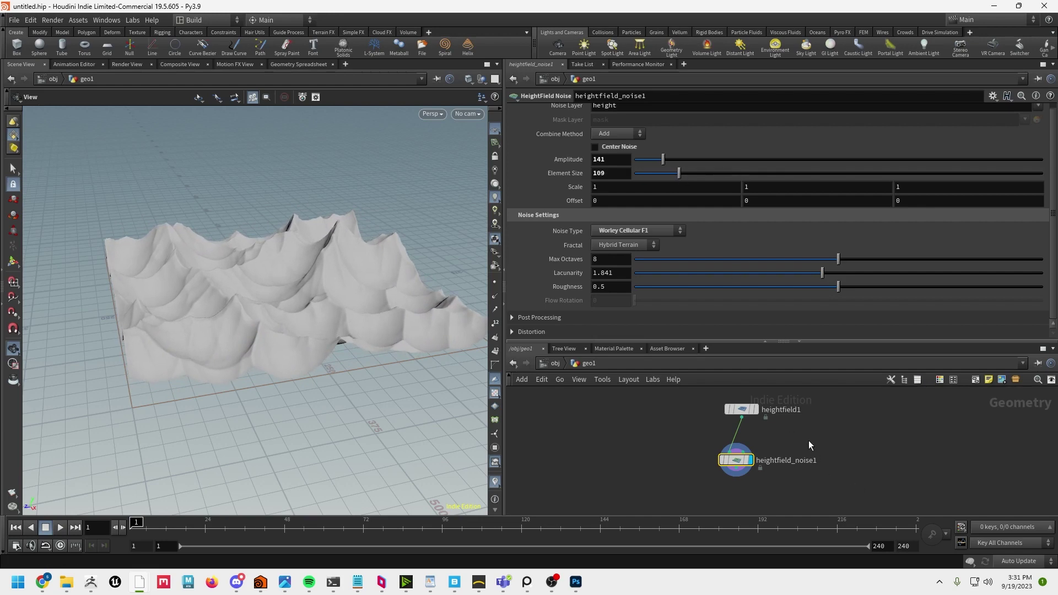
# Add a HeightField Draw Mask node fed by the height field and connect its output to the noise node's mask input
pyautogui.moveTo(818, 338); pyautogui.dragTo(818, 215)
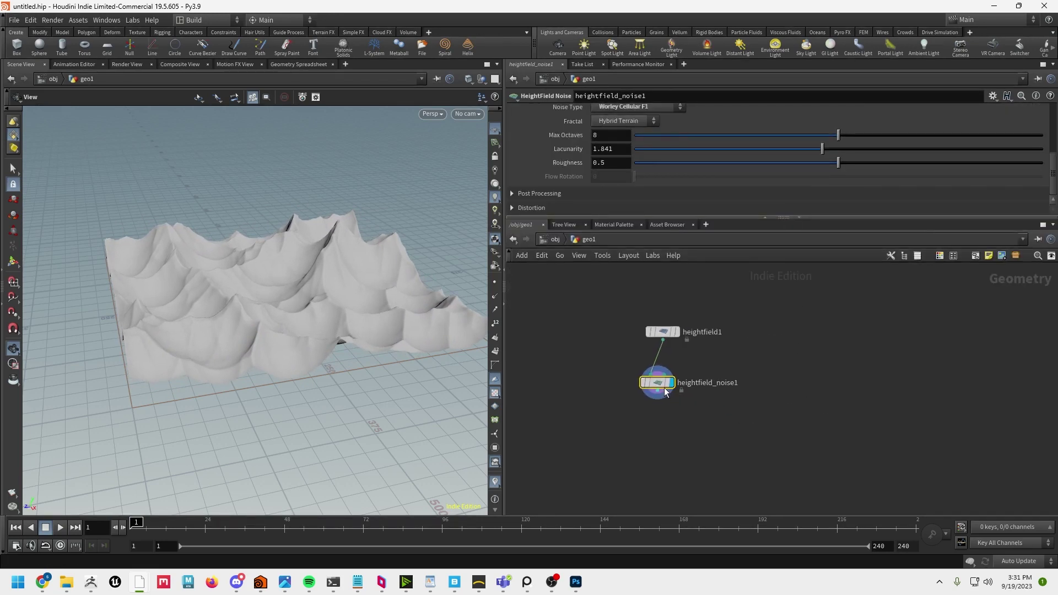
pyautogui.press('l')
pyautogui.press('Tab')
pyautogui.write('hfd')
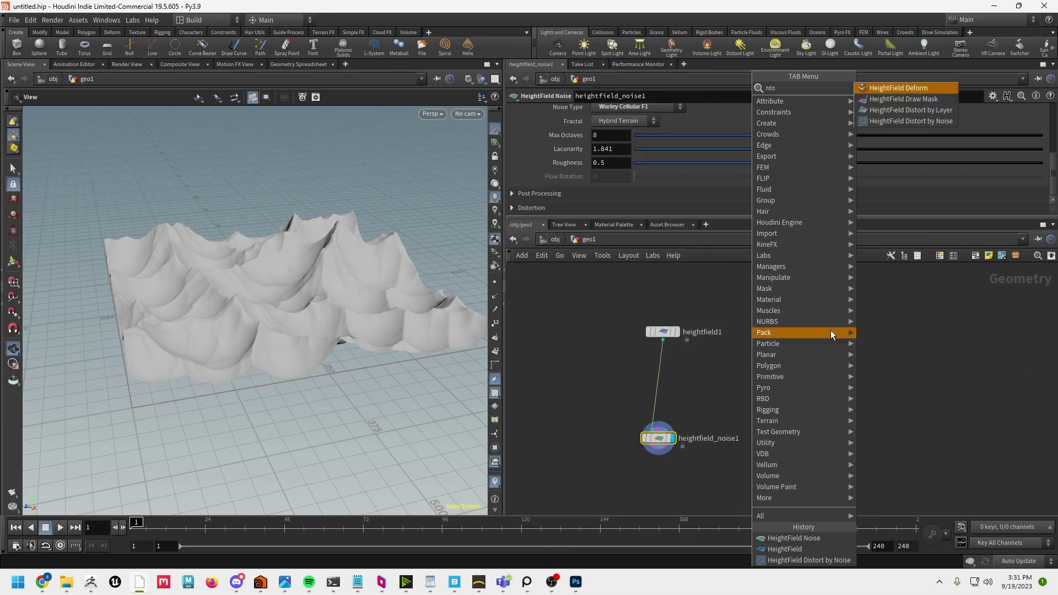
pyautogui.press('Down')
pyautogui.press('Return')
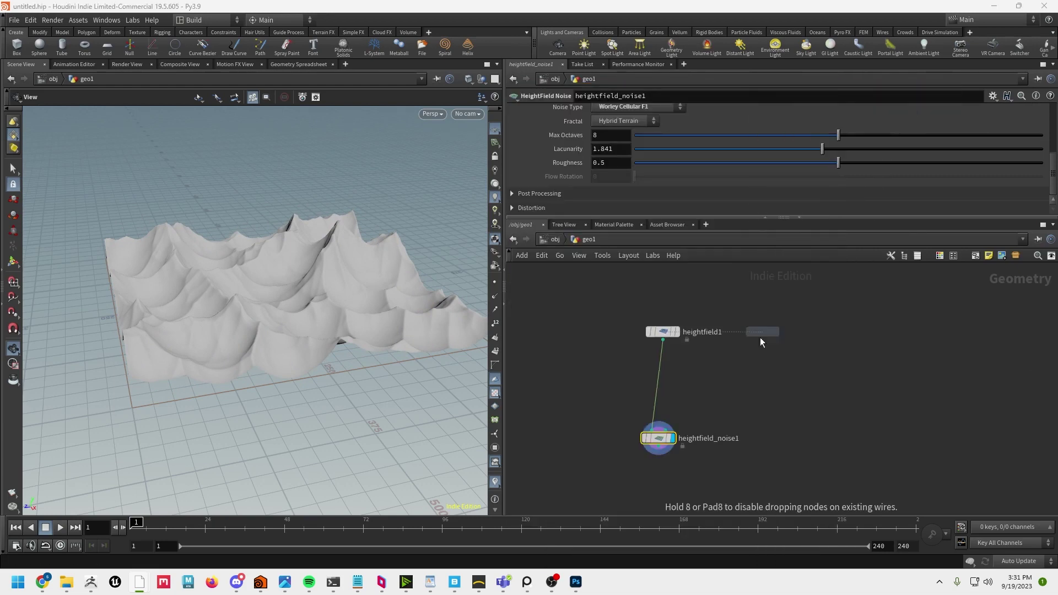
pyautogui.click(772, 381)
pyautogui.moveTo(663, 340)
pyautogui.mouseDown()
pyautogui.moveTo(772, 371)
pyautogui.moveTo(655, 420)
pyautogui.mouseUp()
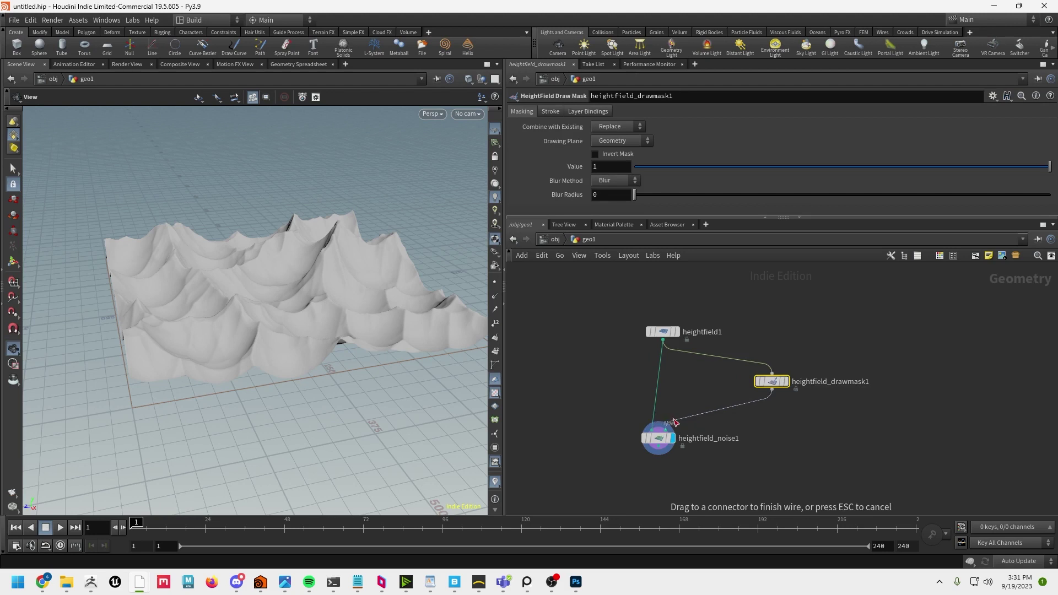
pyautogui.click(661, 440)
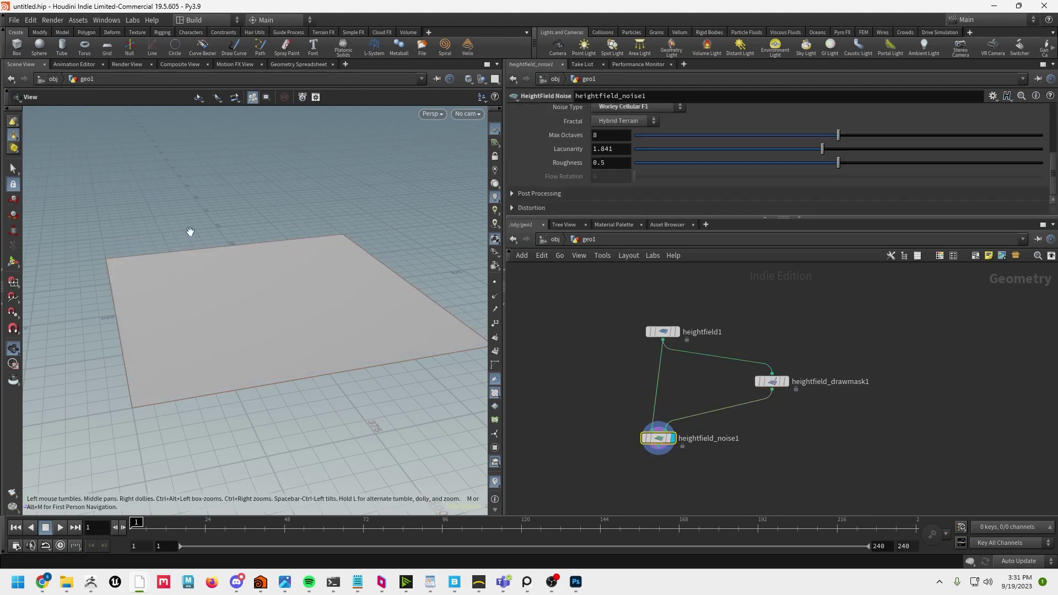
# Paint a freehand mask area over the middle of the terrain with the Draw Mask node
pyautogui.press('Return')
pyautogui.moveTo(237, 221); pyautogui.dragTo(276, 256)
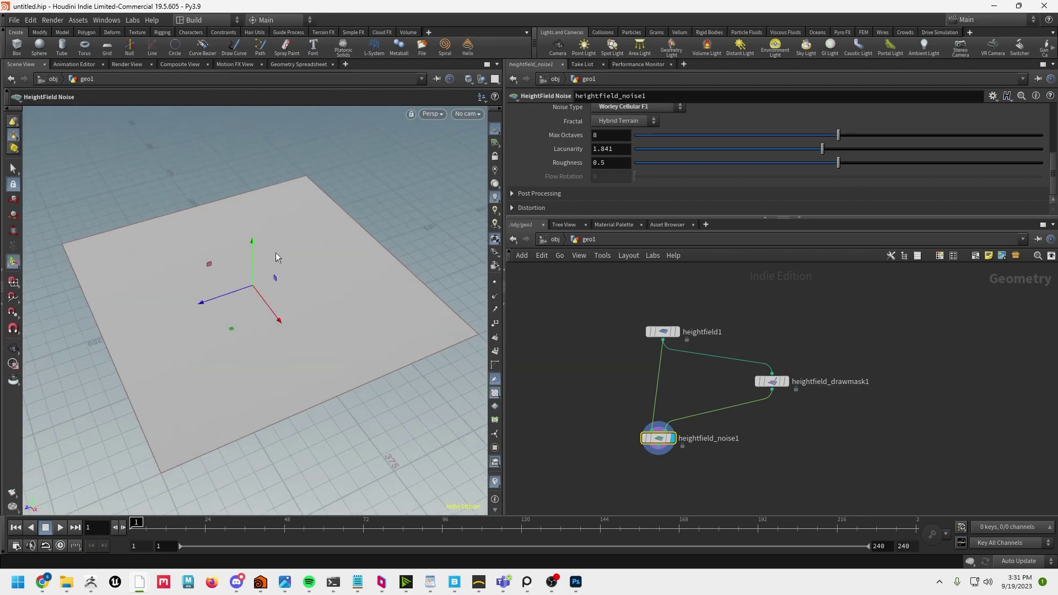
pyautogui.click(772, 374)
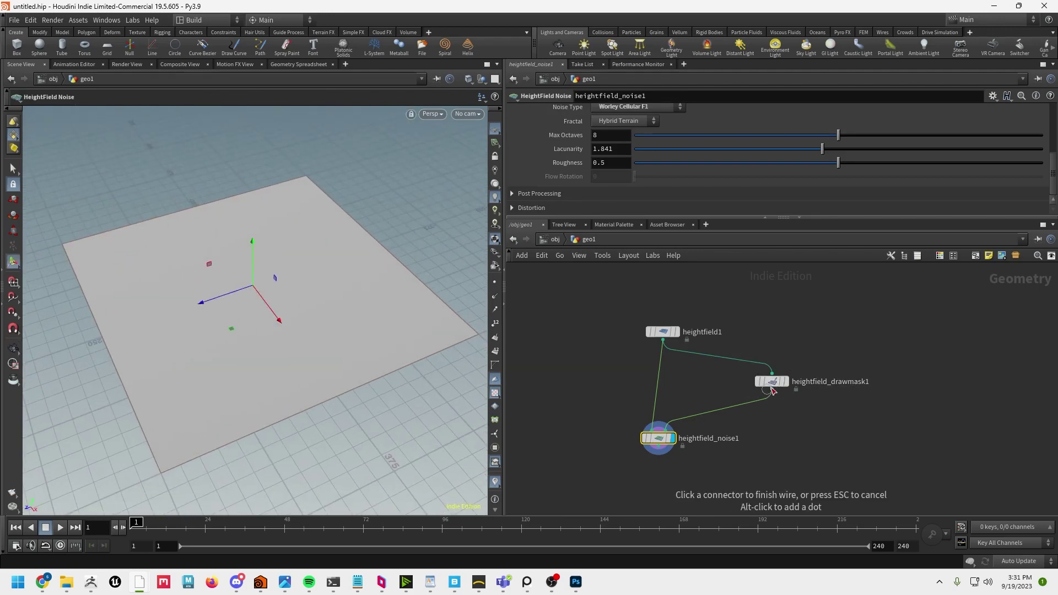
pyautogui.press('Escape')
pyautogui.click(769, 387)
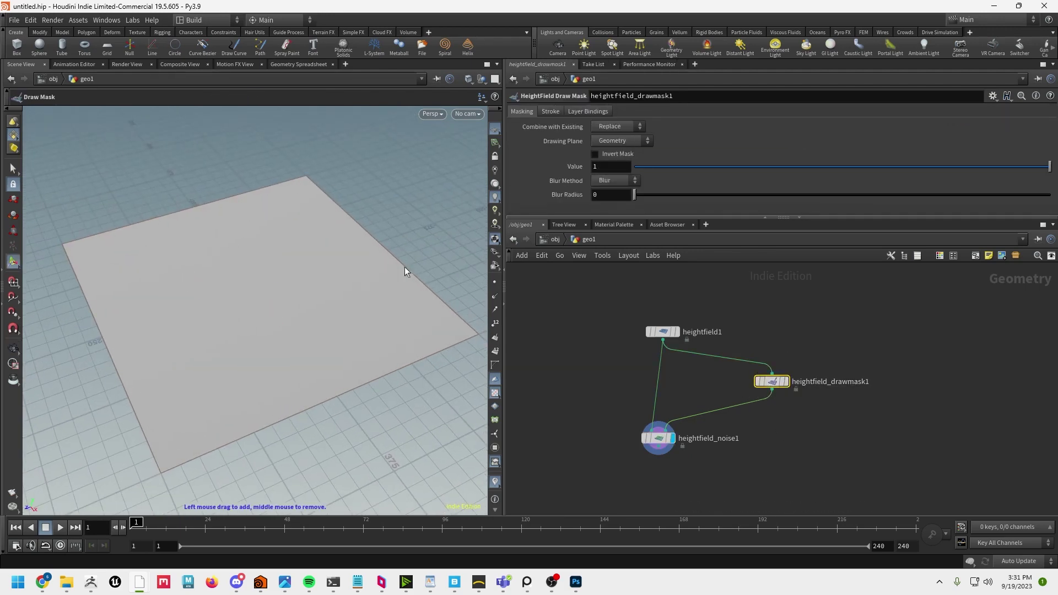
pyautogui.moveTo(217, 220)
pyautogui.mouseDown()
pyautogui.moveTo(174, 244)
pyautogui.moveTo(157, 273)
pyautogui.mouseUp()
pyautogui.moveTo(140, 329)
pyautogui.mouseDown()
pyautogui.moveTo(187, 341)
pyautogui.moveTo(191, 365)
pyautogui.moveTo(213, 375)
pyautogui.moveTo(257, 359)
pyautogui.moveTo(337, 372)
pyautogui.moveTo(359, 354)
pyautogui.moveTo(329, 325)
pyautogui.moveTo(346, 306)
pyautogui.moveTo(312, 273)
pyautogui.moveTo(336, 261)
pyautogui.moveTo(334, 244)
pyautogui.moveTo(234, 245)
pyautogui.moveTo(287, 223)
pyautogui.moveTo(307, 366)
pyautogui.moveTo(326, 331)
pyautogui.moveTo(320, 322)
pyautogui.moveTo(294, 340)
pyautogui.moveTo(342, 308)
pyautogui.mouseUp()
pyautogui.press('Escape')
pyautogui.press('Return')
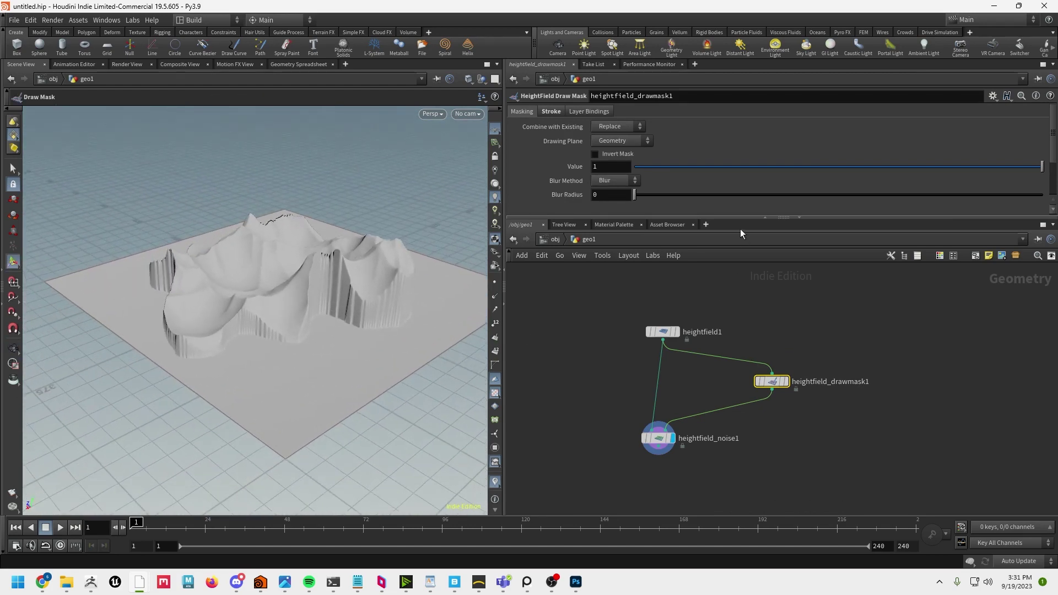
# Soften the drawn mask's edges by setting its blur radius to 77.8
pyautogui.moveTo(637, 201); pyautogui.dragTo(916, 207)
pyautogui.press('Escape')
pyautogui.moveTo(302, 293); pyautogui.dragTo(362, 321)
pyautogui.press('Return')
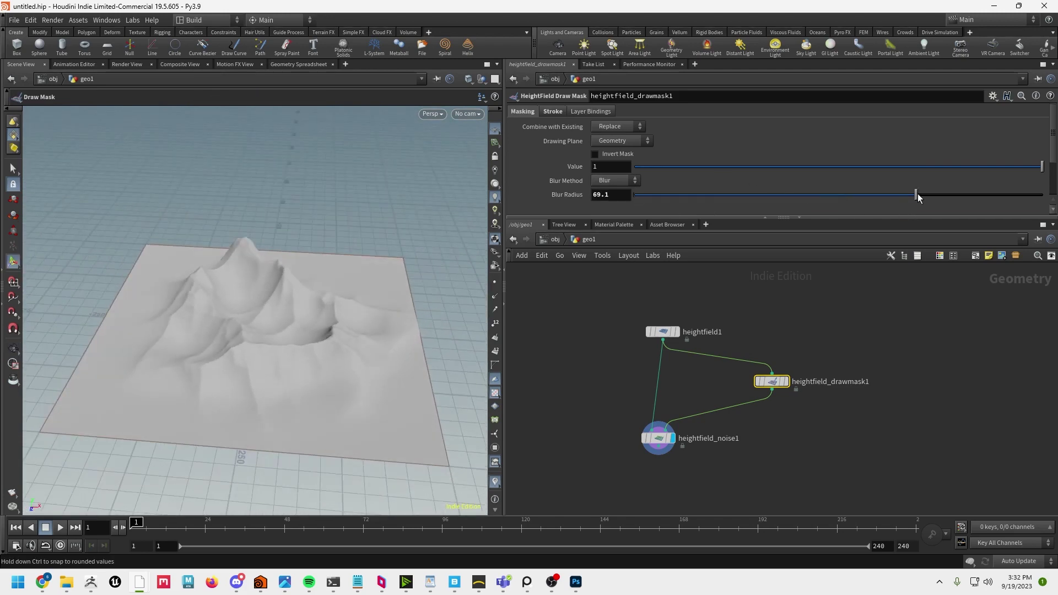
pyautogui.moveTo(889, 196); pyautogui.dragTo(952, 196)
pyautogui.press('Escape')
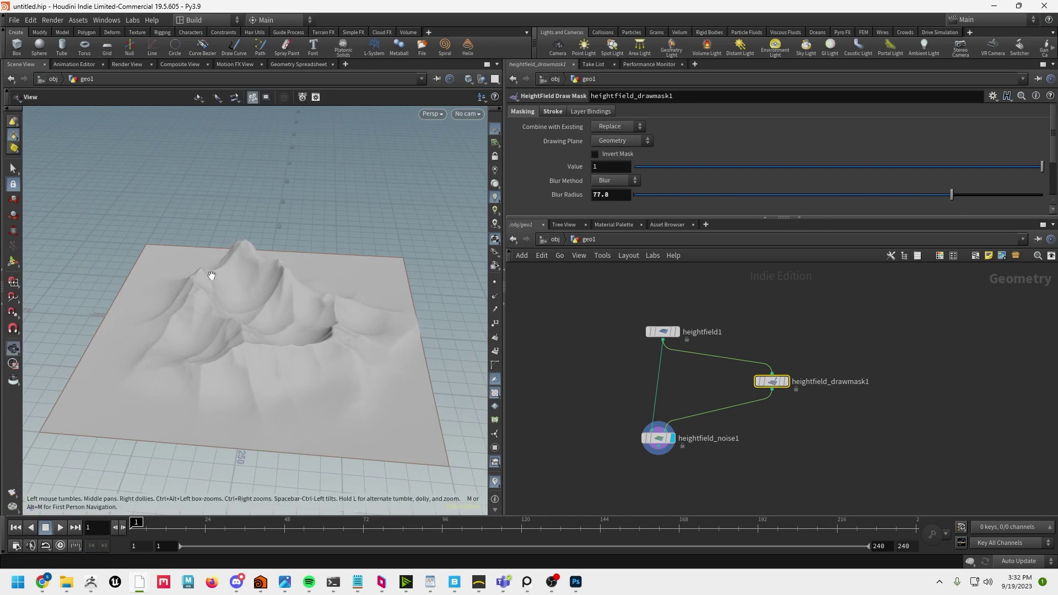
pyautogui.moveTo(212, 276); pyautogui.dragTo(252, 282)
# Set the masked noise's element size to 92 and its amplitude to 143
pyautogui.click(657, 441)
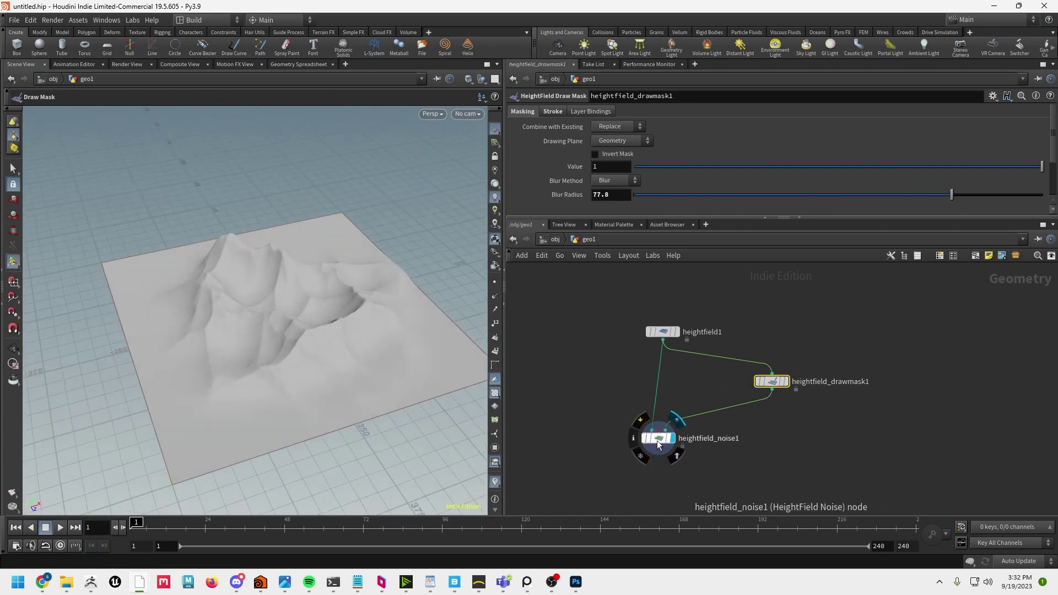
pyautogui.scroll(3, 780, 193)
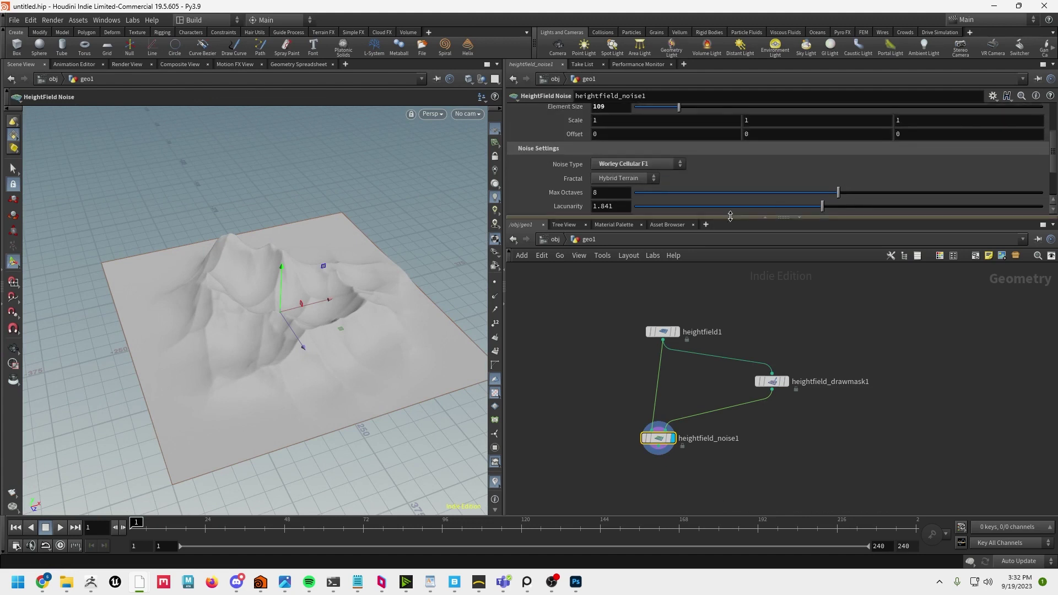
pyautogui.moveTo(720, 219); pyautogui.dragTo(708, 309)
pyautogui.moveTo(680, 183); pyautogui.dragTo(656, 166)
pyautogui.press('Escape')
pyautogui.moveTo(442, 246); pyautogui.dragTo(368, 260)
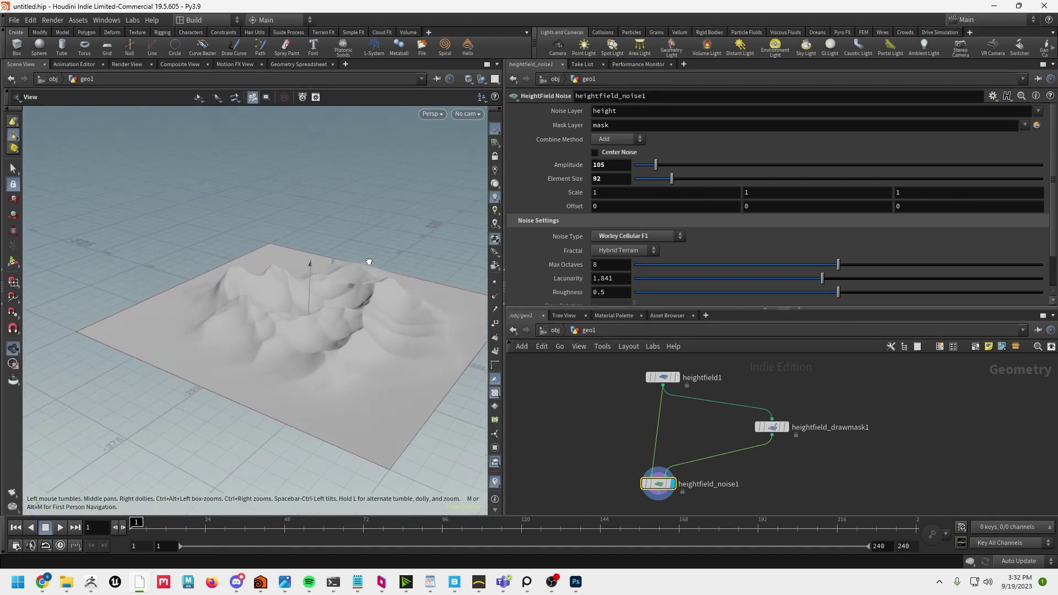
pyautogui.press('Return')
pyautogui.moveTo(656, 169); pyautogui.dragTo(663, 167)
pyautogui.moveTo(465, 267)
pyautogui.mouseDown()
pyautogui.moveTo(461, 239)
pyautogui.moveTo(474, 262)
pyautogui.mouseUp()
# Shift the noise pattern with an offset of 541.2 on all three axes
pyautogui.moveTo(580, 214); pyautogui.dragTo(711, 179, button='middle')
pyautogui.keyDown('alt'); pyautogui.moveTo(252, 342); pyautogui.dragTo(419, 309); pyautogui.keyUp('alt')
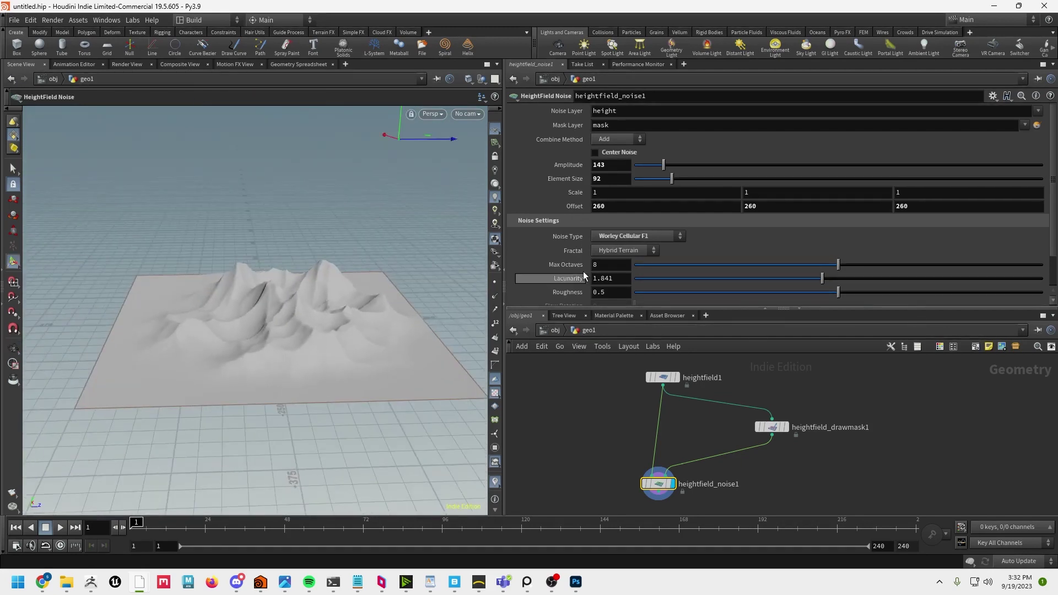
pyautogui.moveTo(573, 206); pyautogui.dragTo(637, 213, button='middle')
pyautogui.keyDown('alt'); pyautogui.moveTo(308, 298); pyautogui.dragTo(386, 309); pyautogui.keyUp('alt')
pyautogui.moveTo(560, 207); pyautogui.dragTo(702, 179, button='middle')
pyautogui.press('Escape')
pyautogui.moveTo(303, 331); pyautogui.dragTo(366, 307)
pyautogui.press('Return')
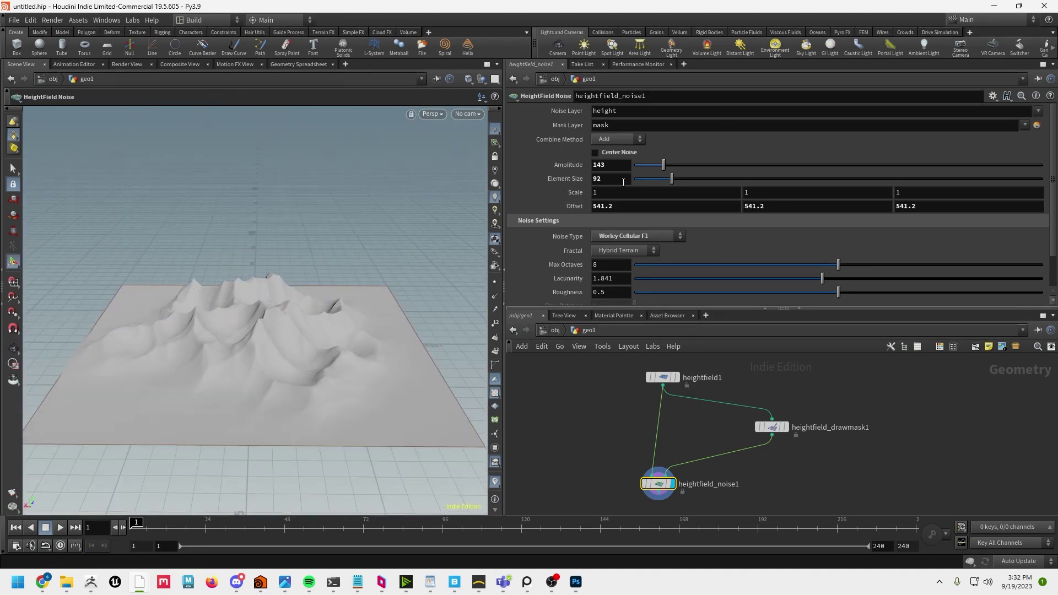
# Raise the masked noise's amplitude to 157
pyautogui.moveTo(663, 165); pyautogui.dragTo(666, 166)
pyautogui.moveTo(229, 303); pyautogui.dragTo(330, 326)
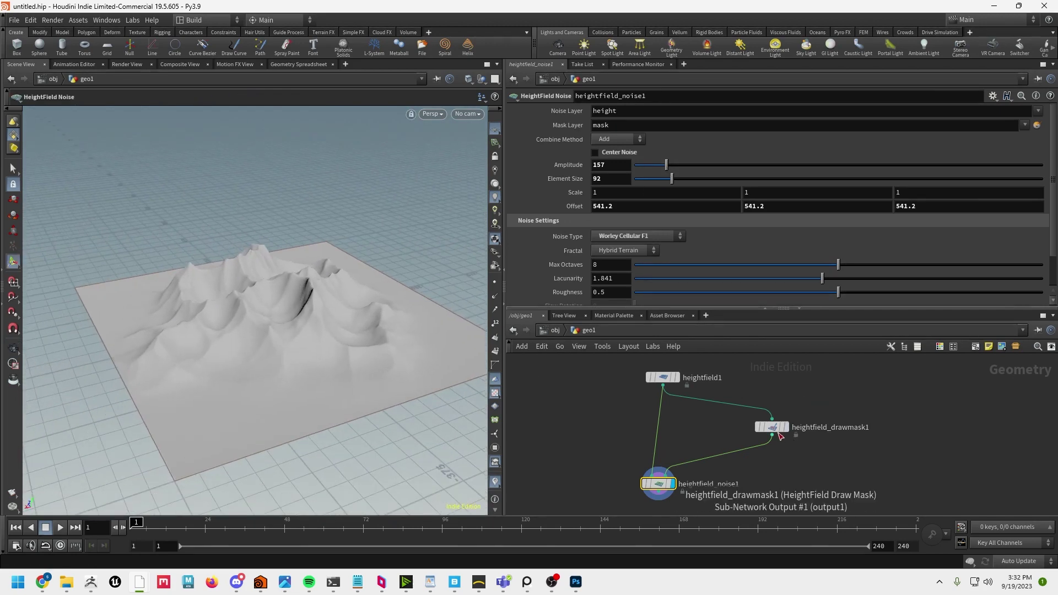
# Delete both existing strokes from the Draw Mask node to clear the painted mask
pyautogui.click(756, 428)
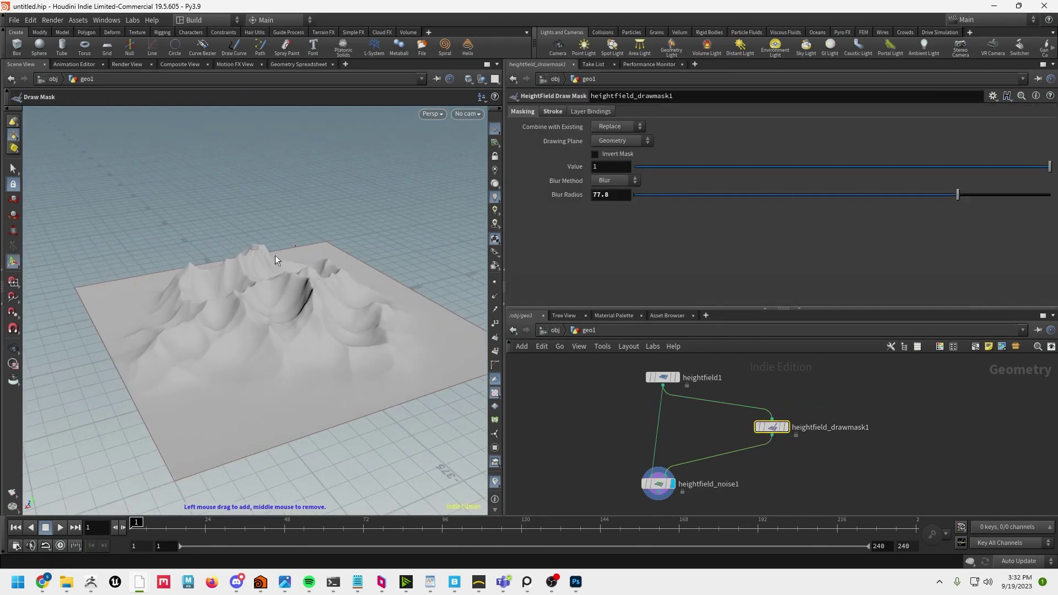
pyautogui.moveTo(336, 296)
pyautogui.keyDown('alt'); pyautogui.mouseDown()
pyautogui.moveTo(355, 307)
pyautogui.moveTo(335, 337)
pyautogui.moveTo(375, 238)
pyautogui.moveTo(334, 220)
pyautogui.mouseUp(); pyautogui.keyUp('alt')
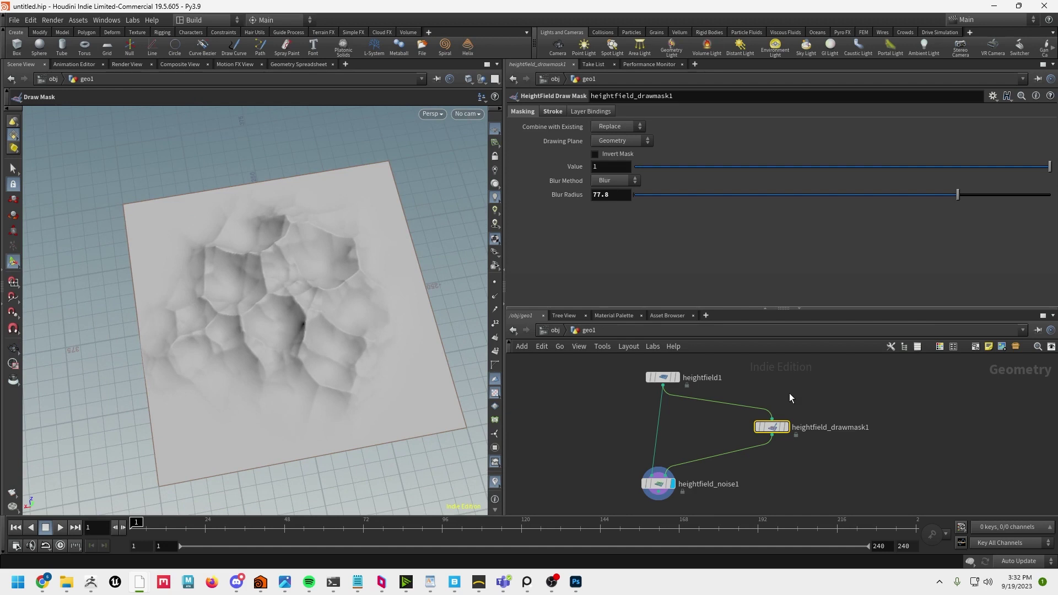
pyautogui.moveTo(853, 465); pyautogui.dragTo(783, 422)
pyautogui.click(553, 112)
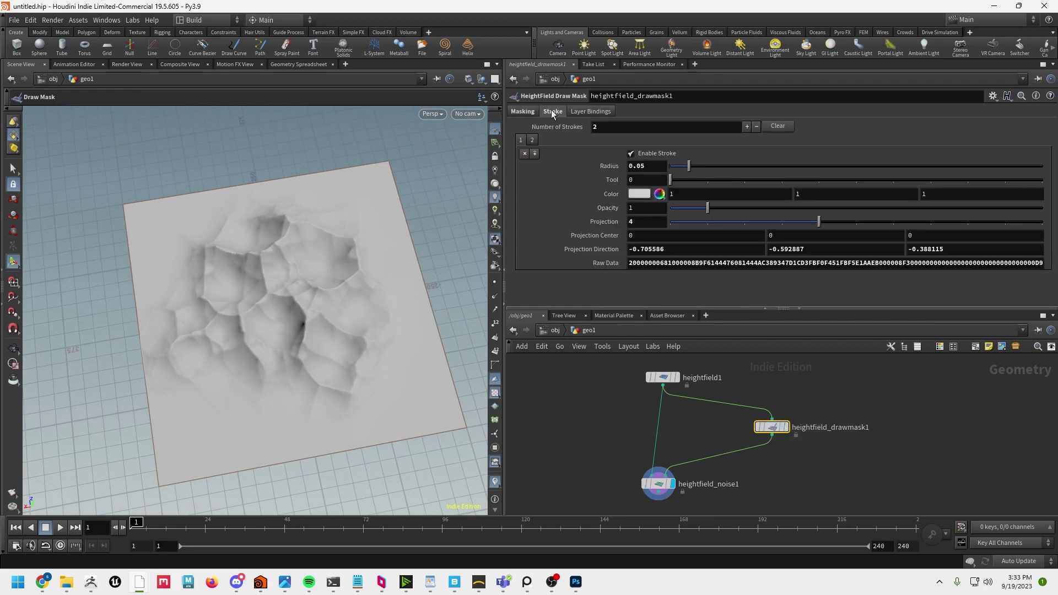
pyautogui.click(523, 155)
pyautogui.click(524, 156)
# Paint a new freehand mask stroke over the middle of the flat terrain with the Draw Mask node
pyautogui.press('Escape')
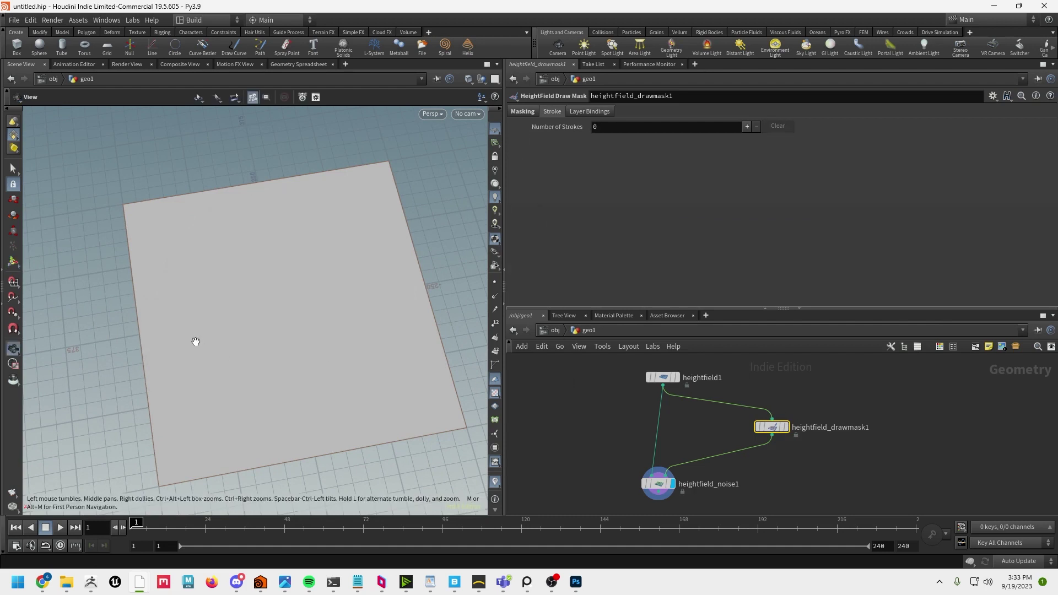
pyautogui.moveTo(196, 343); pyautogui.dragTo(228, 301)
pyautogui.press('Return')
pyautogui.moveTo(265, 260)
pyautogui.mouseDown()
pyautogui.moveTo(194, 284)
pyautogui.moveTo(204, 341)
pyautogui.moveTo(225, 361)
pyautogui.moveTo(325, 357)
pyautogui.moveTo(347, 343)
pyautogui.moveTo(348, 308)
pyautogui.moveTo(312, 262)
pyautogui.moveTo(277, 250)
pyautogui.moveTo(352, 284)
pyautogui.moveTo(263, 297)
pyautogui.moveTo(220, 273)
pyautogui.moveTo(247, 247)
pyautogui.moveTo(413, 256)
pyautogui.moveTo(333, 274)
pyautogui.moveTo(301, 254)
pyautogui.mouseUp()
pyautogui.press('Escape')
pyautogui.moveTo(285, 310)
pyautogui.mouseDown()
pyautogui.moveTo(347, 309)
pyautogui.moveTo(309, 304)
pyautogui.moveTo(323, 337)
pyautogui.mouseUp()
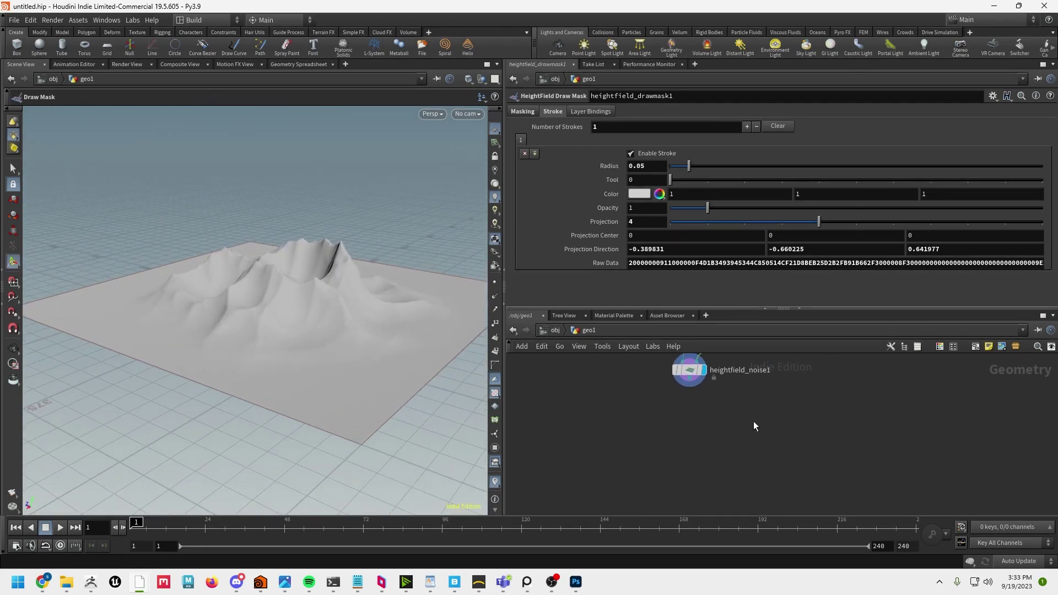
# Add a HeightField Distort by Noise node below the noise node, connect it to the noise output and display it
pyautogui.press('Tab')
pyautogui.write('di')
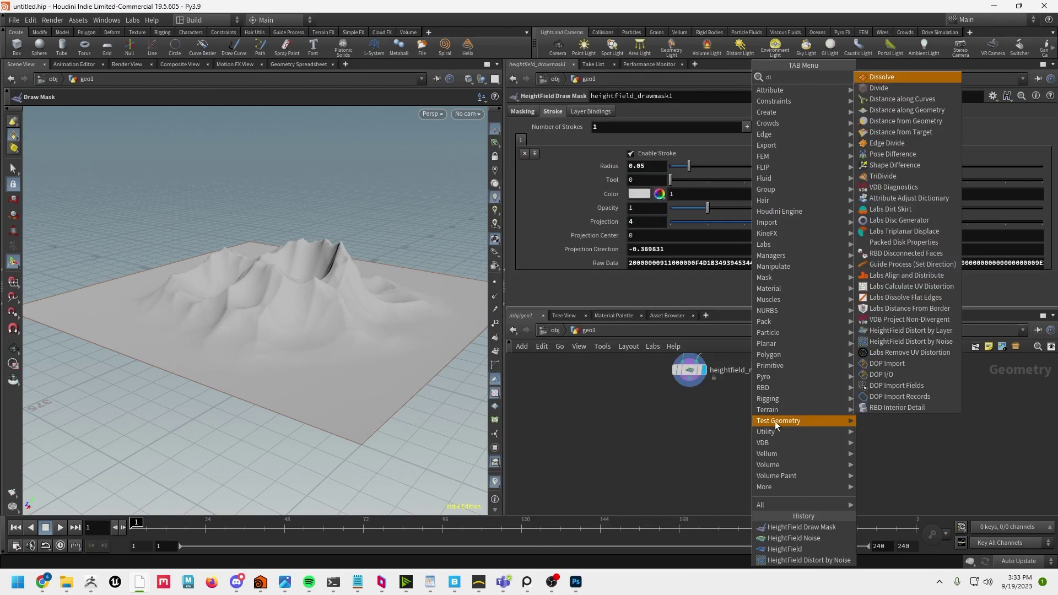
pyautogui.write('s')
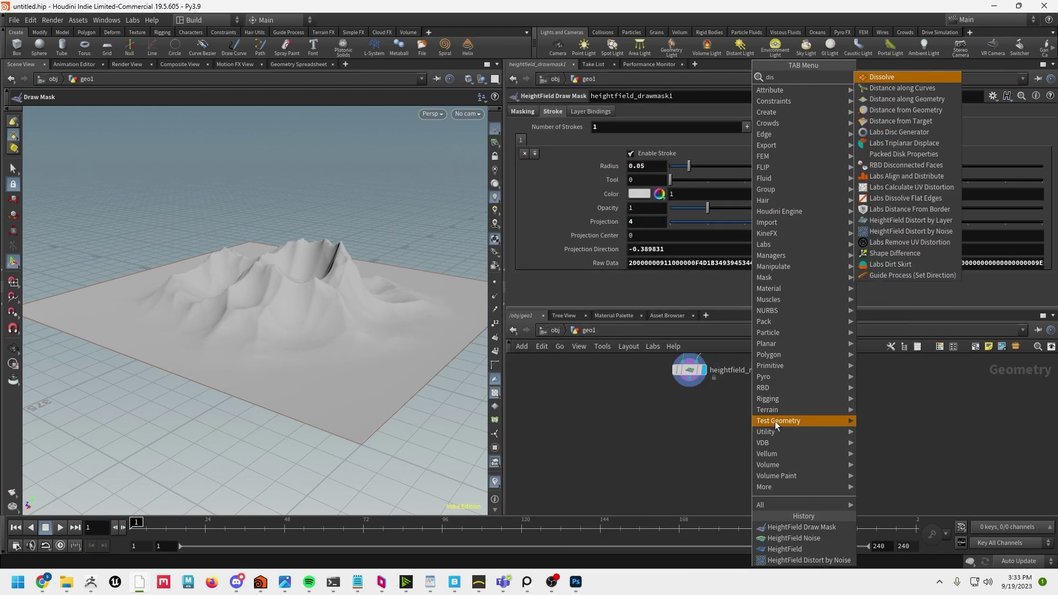
pyautogui.write('t')
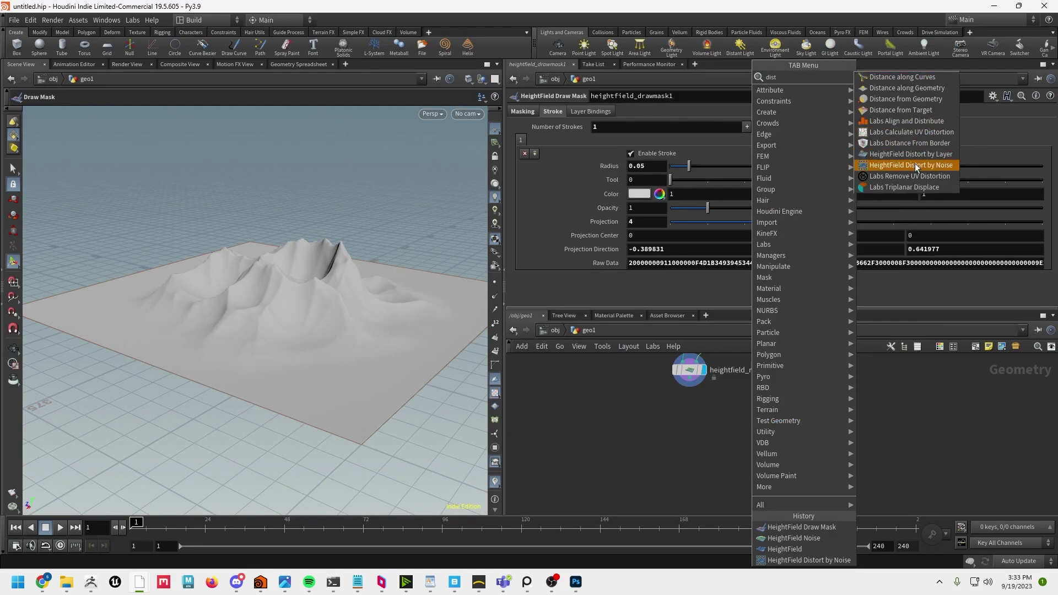
pyautogui.click(916, 165)
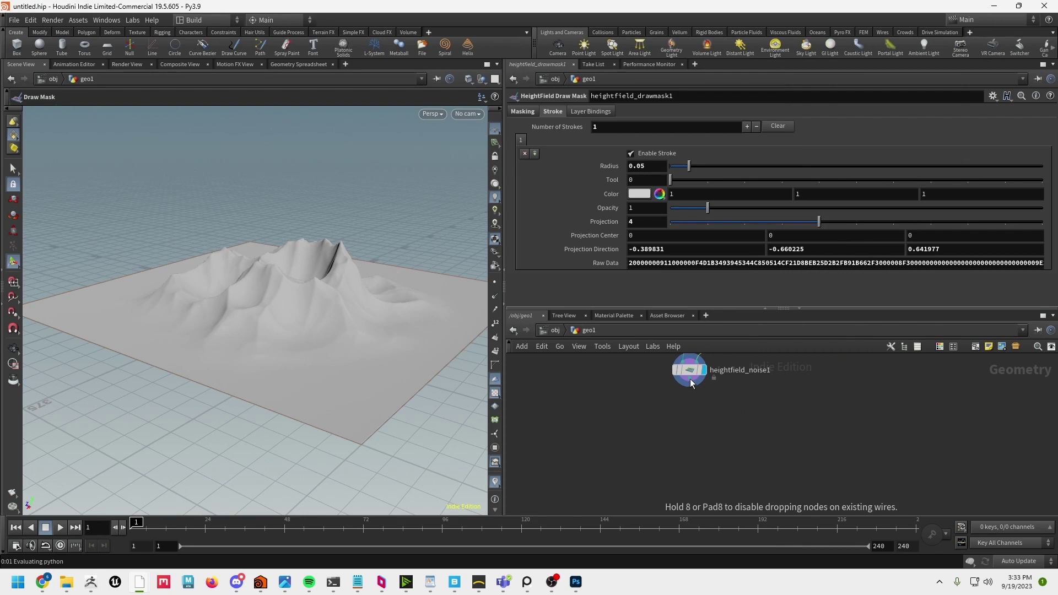
pyautogui.click(741, 400)
pyautogui.moveTo(693, 384); pyautogui.dragTo(688, 416)
# Examine the mountain's shape up close and from above, comparing it with the distortion bypassed and active
pyautogui.press('Escape')
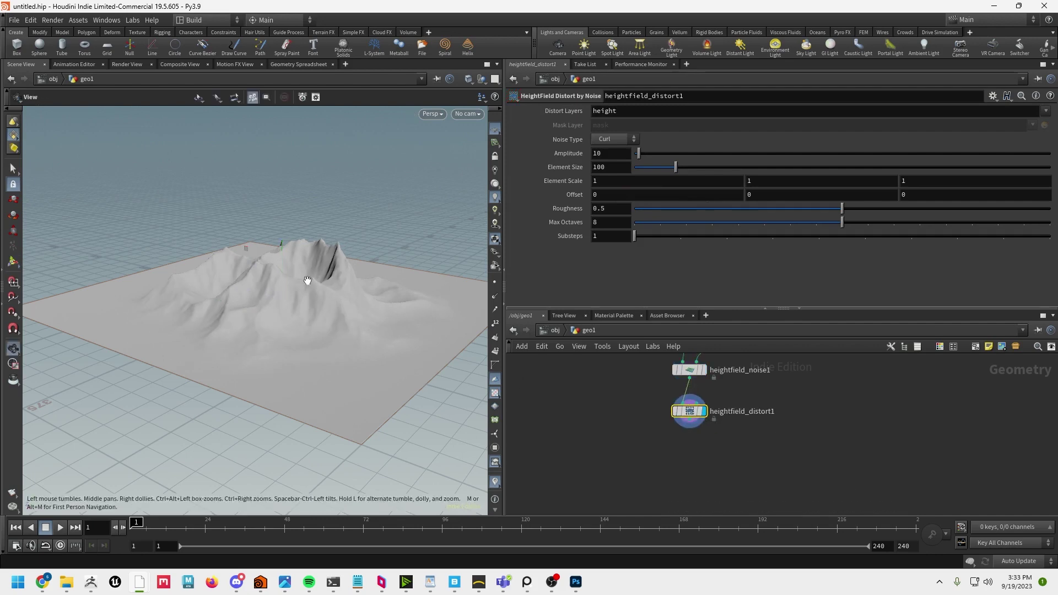
pyautogui.scroll(3, 307, 277)
pyautogui.moveTo(307, 279); pyautogui.dragTo(252, 265)
pyautogui.press('Return')
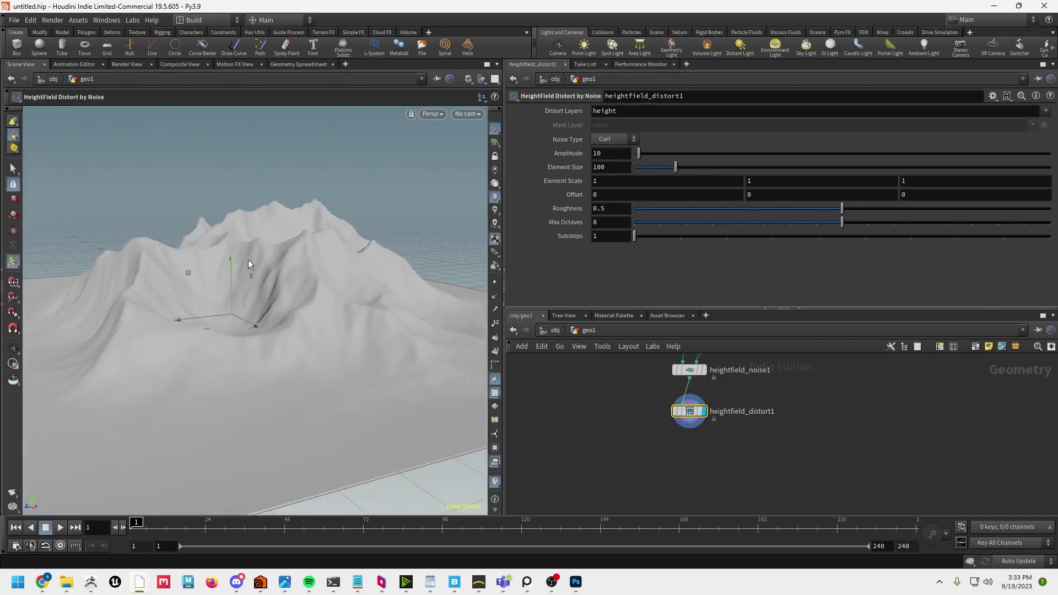
pyautogui.moveTo(677, 415)
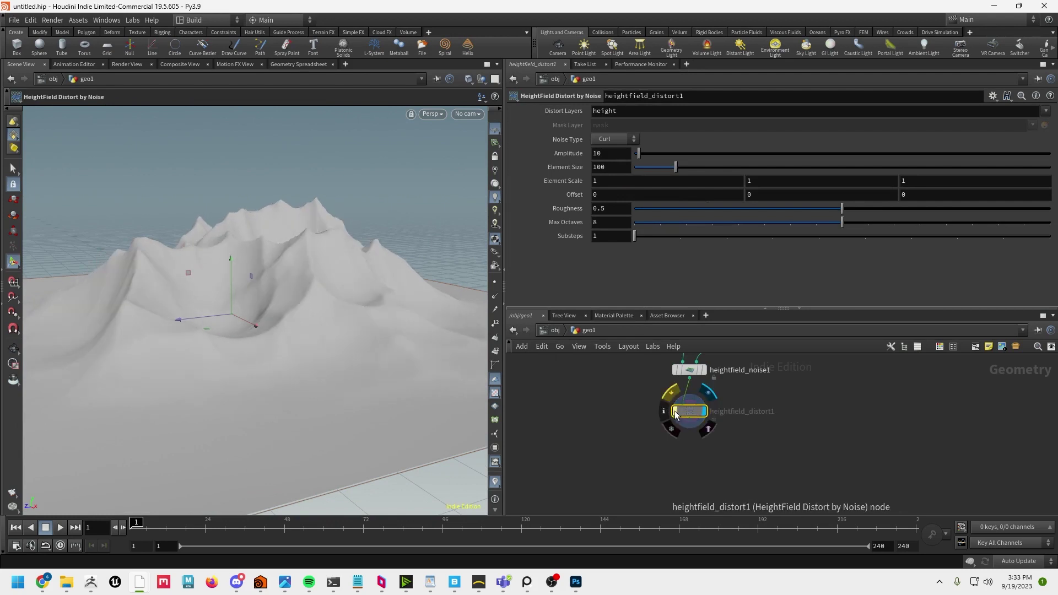
pyautogui.press('Escape')
pyautogui.moveTo(451, 248); pyautogui.dragTo(302, 246)
pyautogui.press('Return')
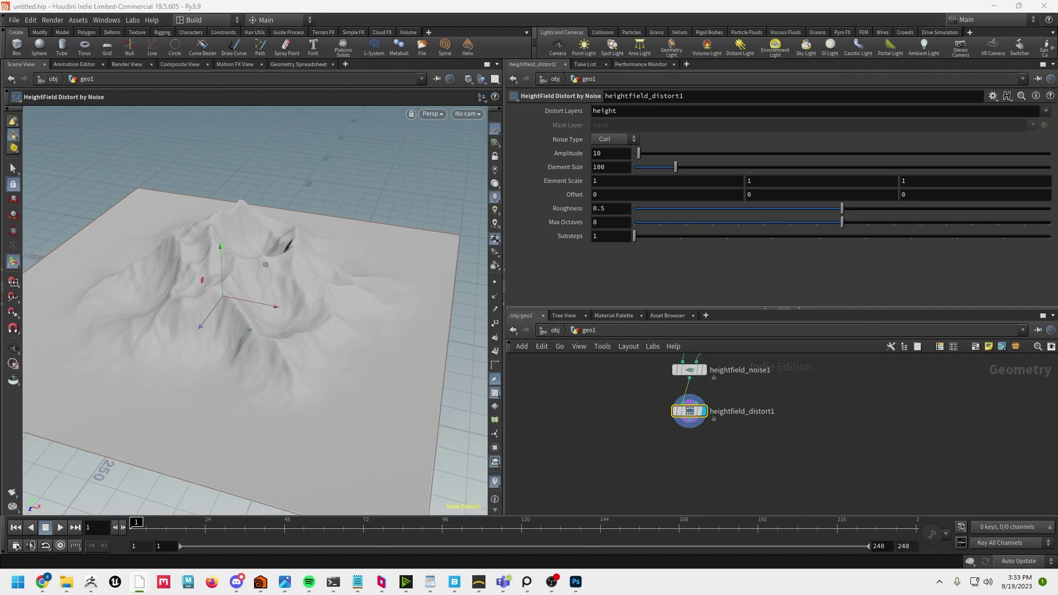
# Add a HeightField Output node below the distort node and connect it to the distortion's output
pyautogui.press('Tab')
pyautogui.moveTo(727, 482)
pyautogui.write('hfo')
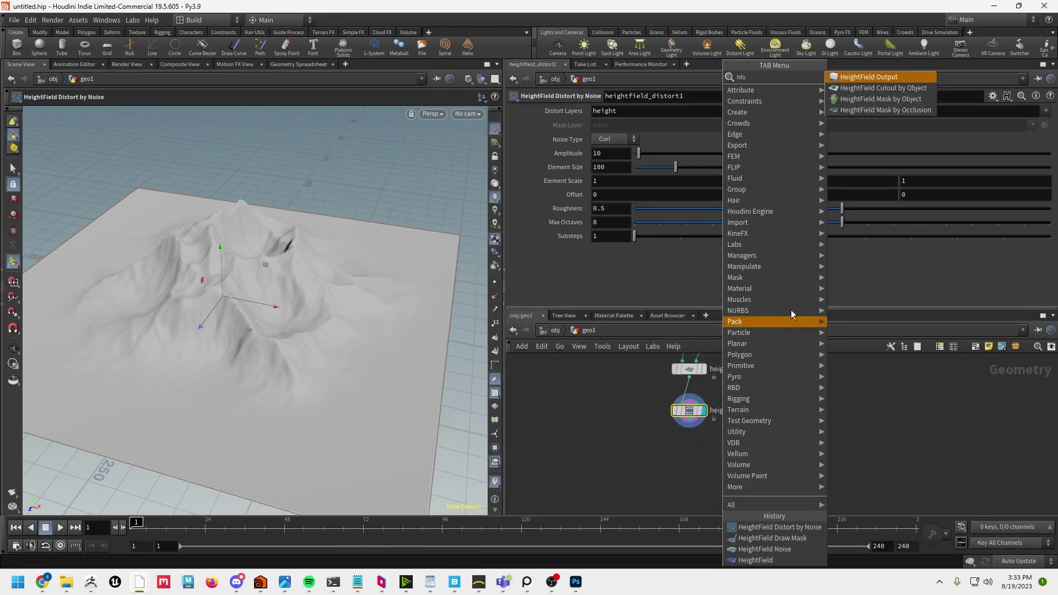
pyautogui.press('Return')
pyautogui.click(694, 466)
pyautogui.click(690, 418)
pyautogui.click(690, 448)
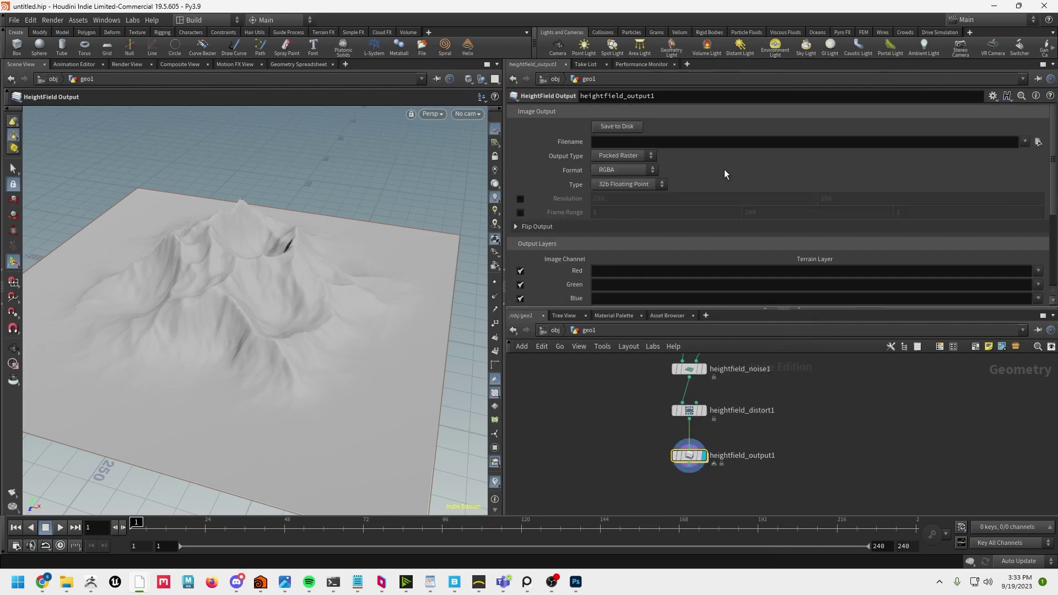
# Set the output file to mountain_HF.exr in the Desktop/ccad/procAnim2023/terrainA folder, with the file browser filtered to *.exr
pyautogui.click(1035, 141)
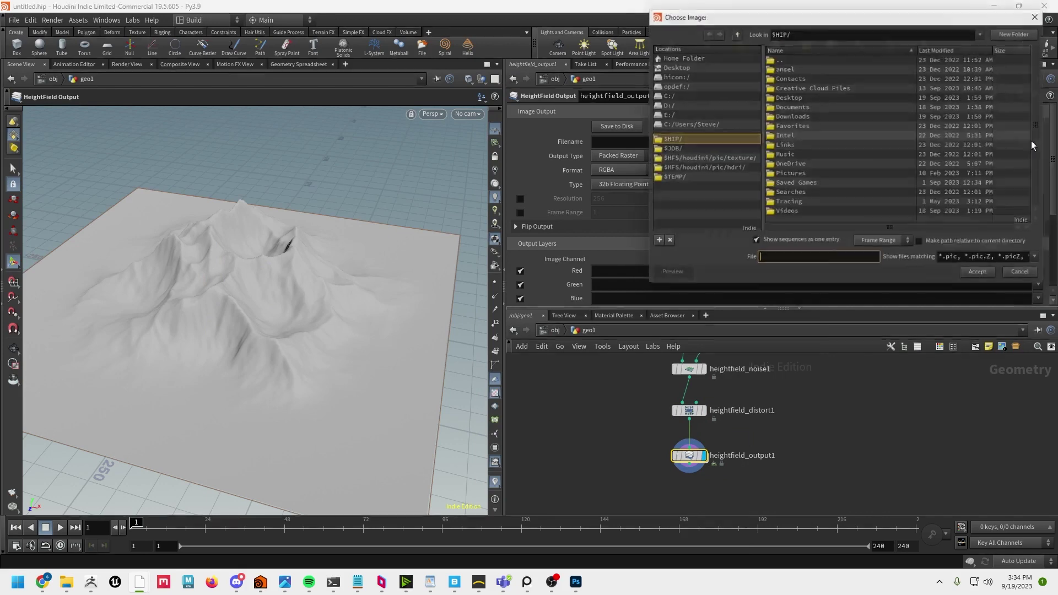
pyautogui.click(680, 66)
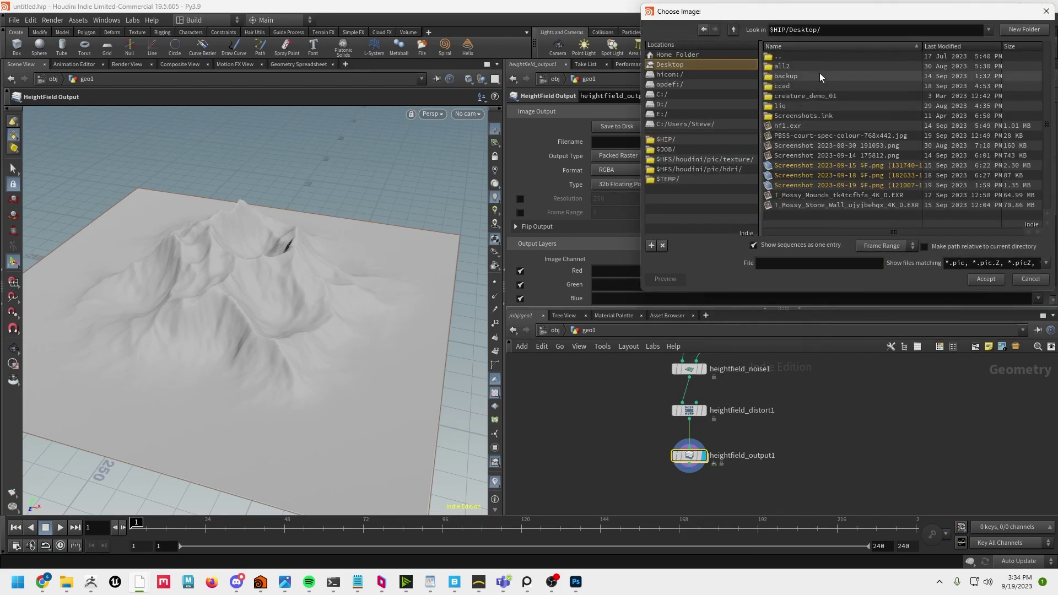
pyautogui.doubleClick(815, 87)
pyautogui.doubleClick(807, 67)
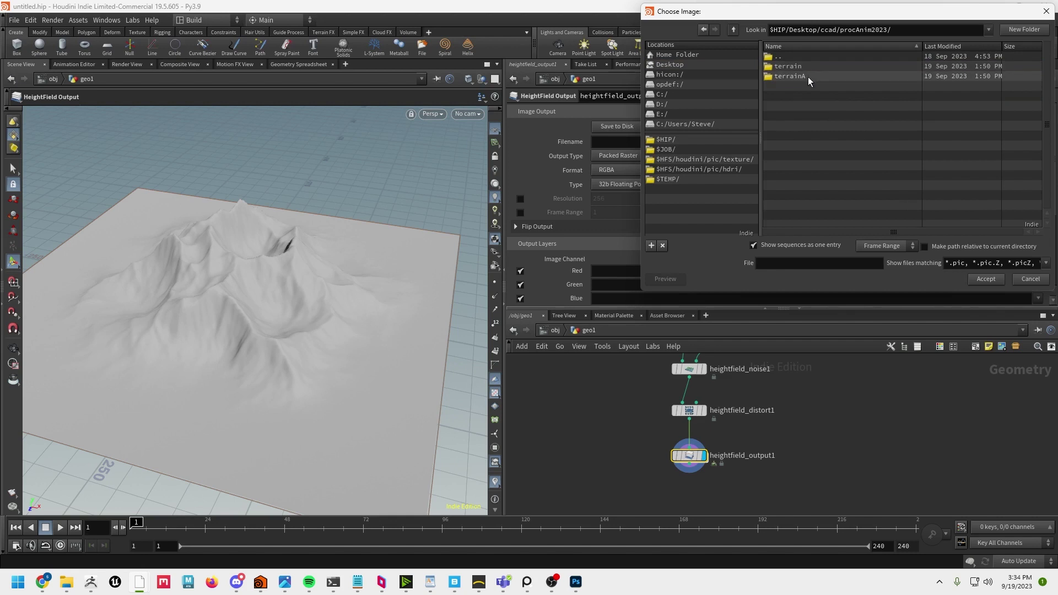
pyautogui.doubleClick(808, 77)
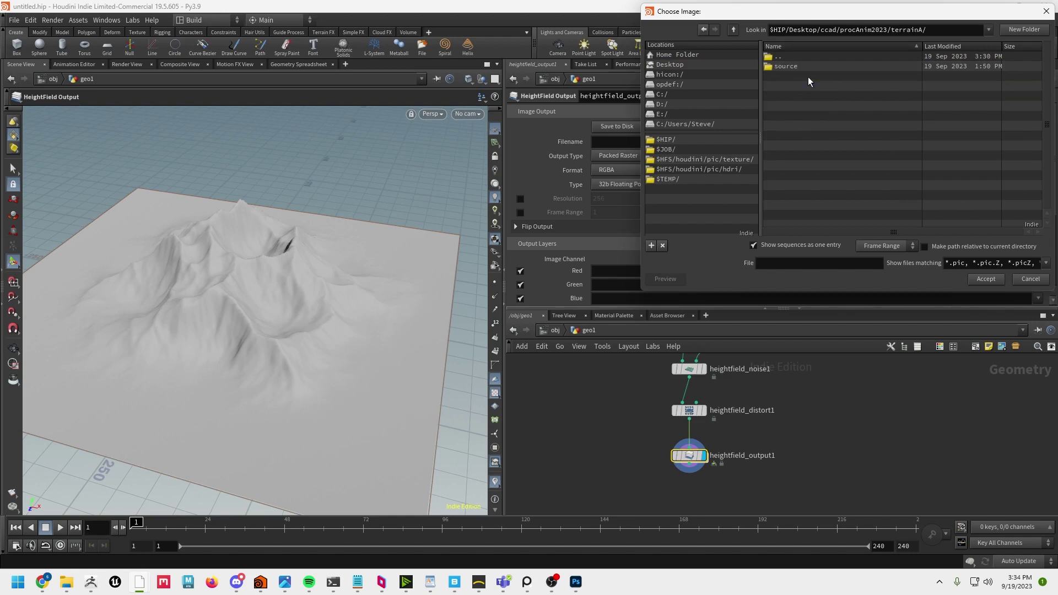
pyautogui.click(793, 263)
pyautogui.write('mountain_HF.exr')
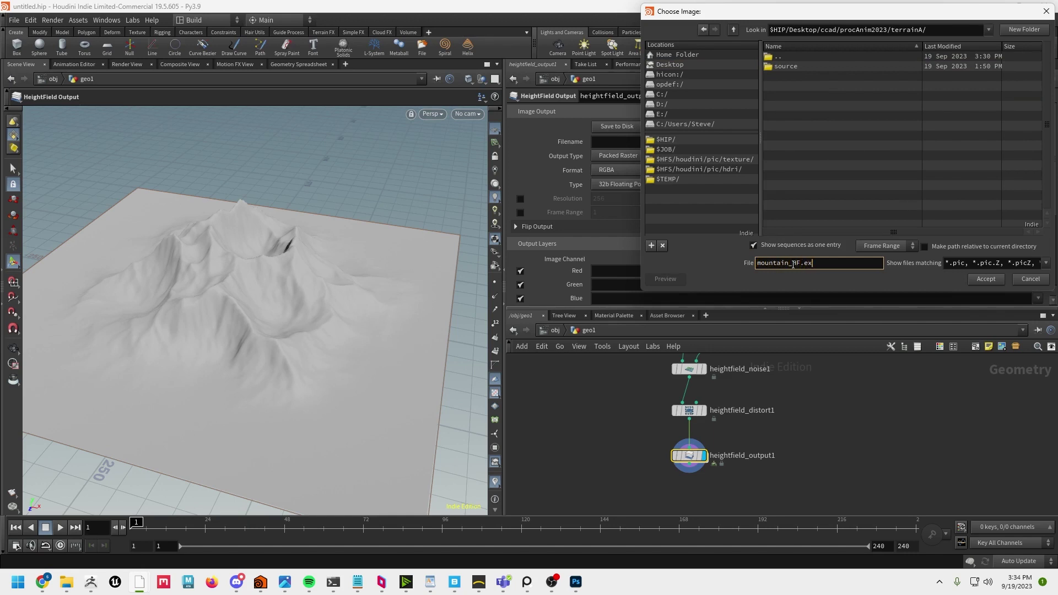
pyautogui.click(1045, 264)
pyautogui.click(997, 342)
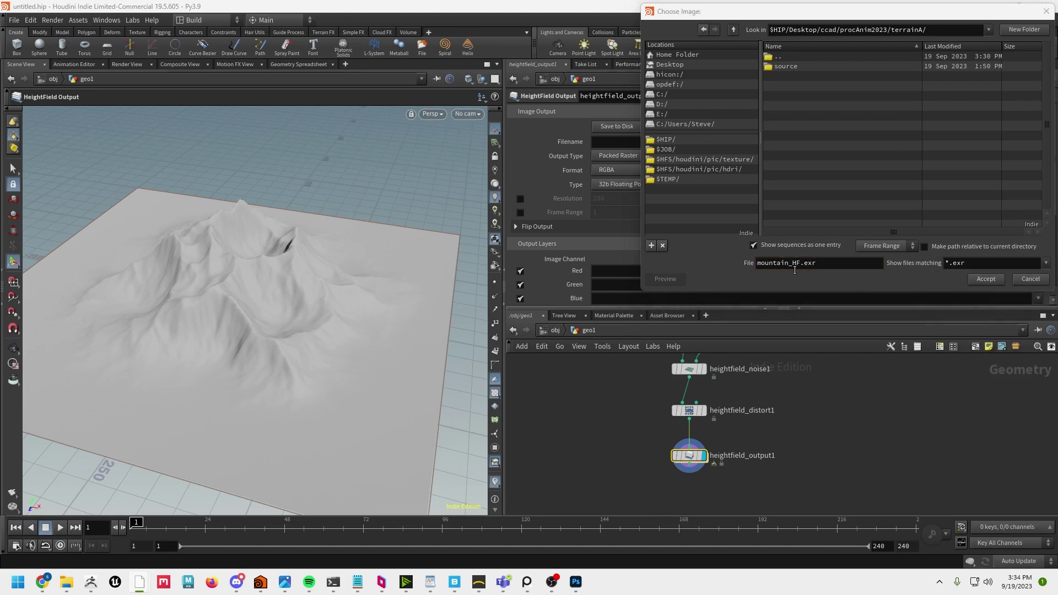
pyautogui.click(985, 280)
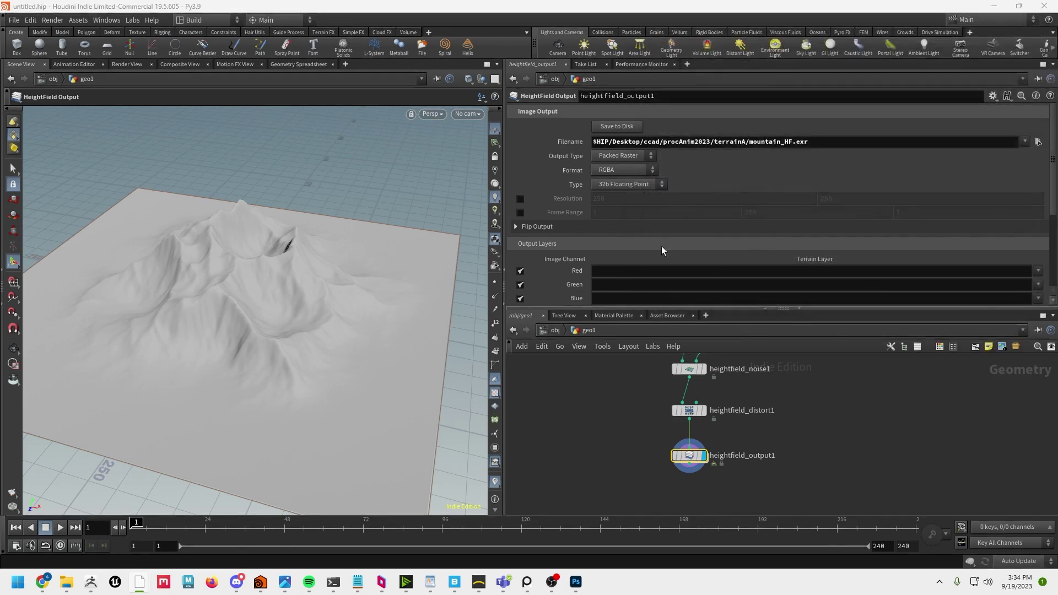
# Enable the output's resolution override and set it to 512 by 512
pyautogui.click(519, 200)
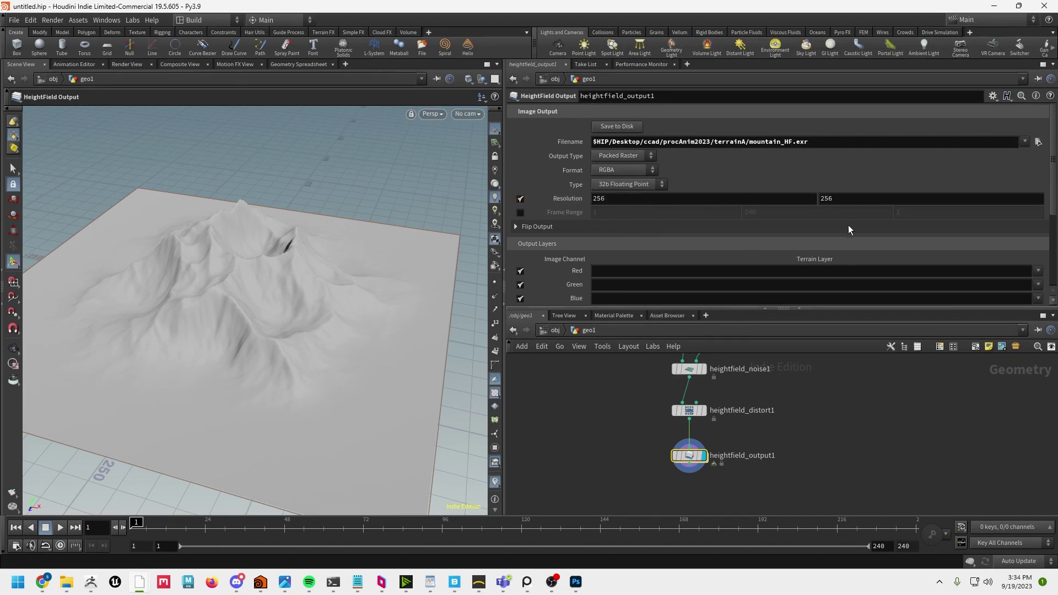
pyautogui.click(618, 203)
pyautogui.write('512')
pyautogui.click(863, 199)
pyautogui.write('512')
pyautogui.press('Return')
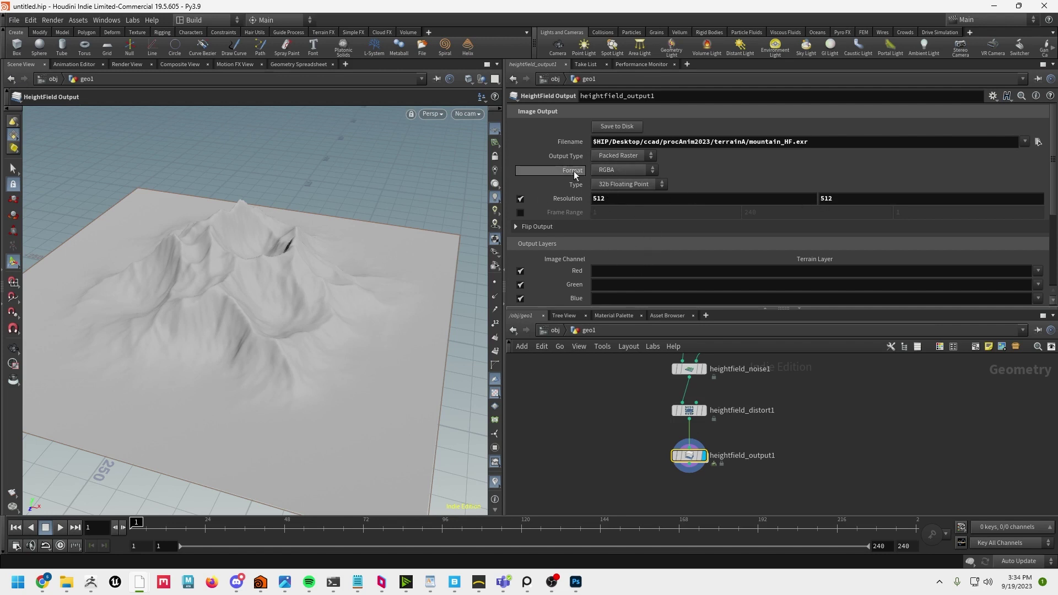
# Set the output format to Single Channel and assign the height layer to the red channel
pyautogui.scroll(-3, 652, 241)
pyautogui.scroll(2, 577, 210)
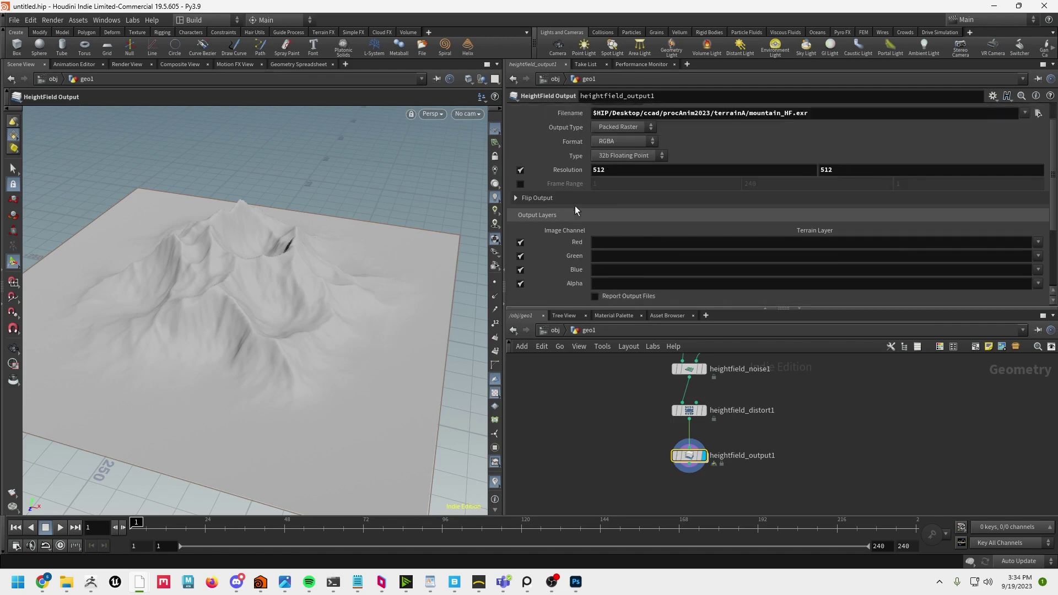
pyautogui.click(623, 142)
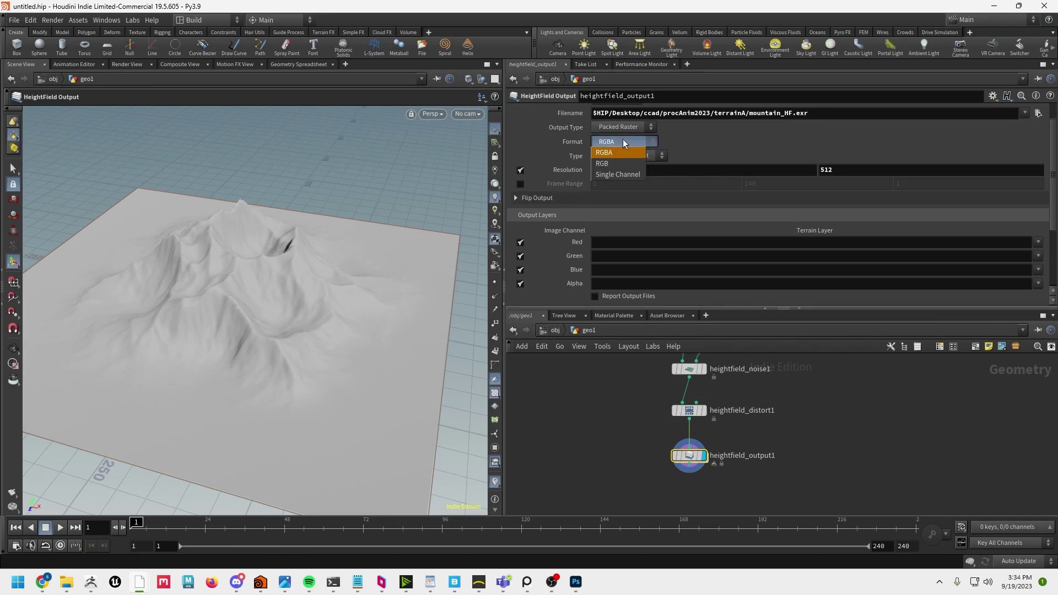
pyautogui.click(622, 175)
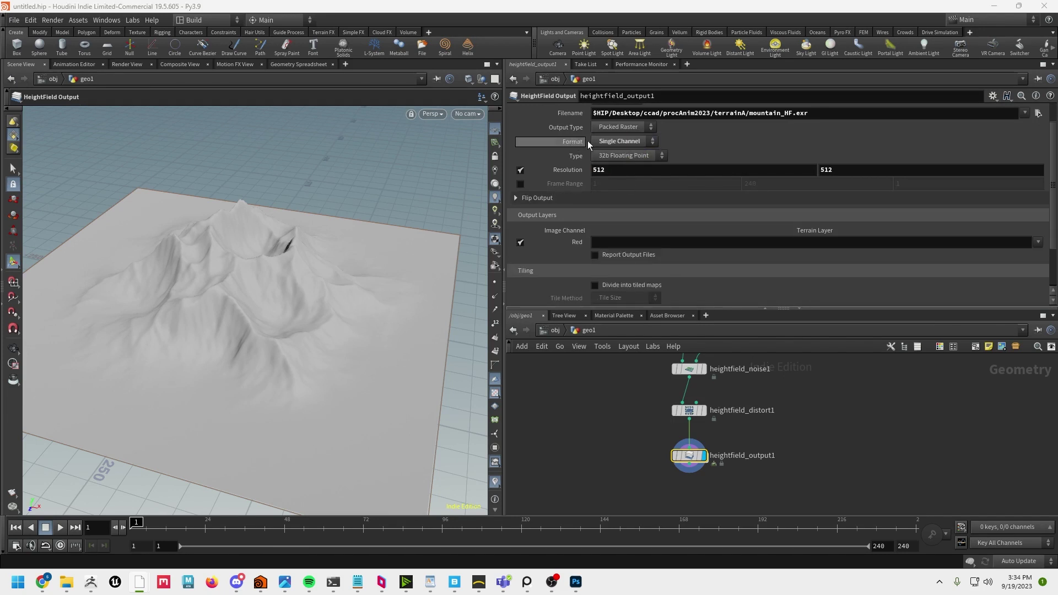
pyautogui.scroll(-1, 700, 247)
pyautogui.click(1038, 228)
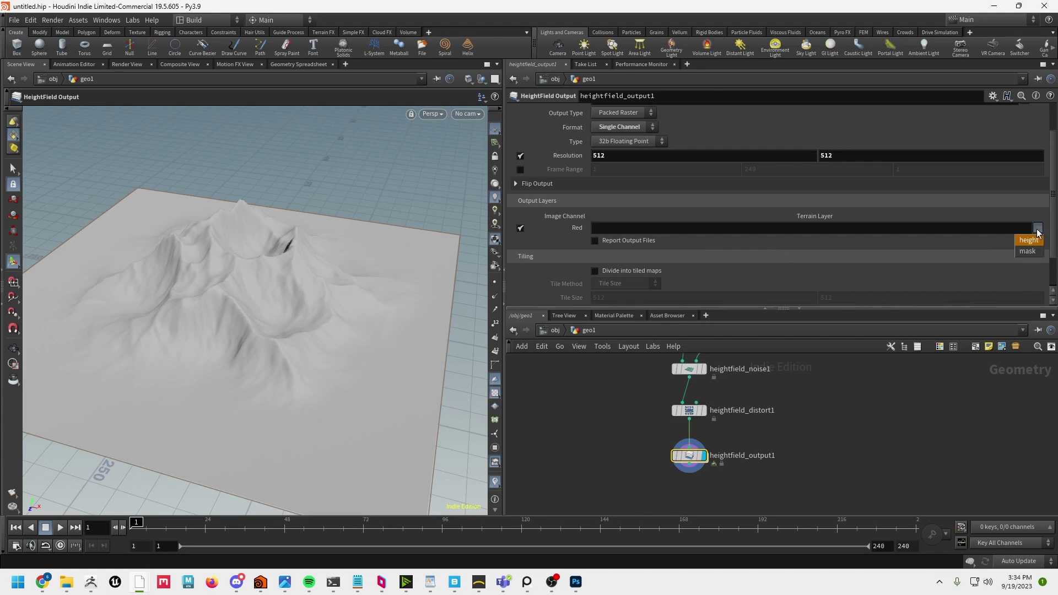
pyautogui.click(1028, 241)
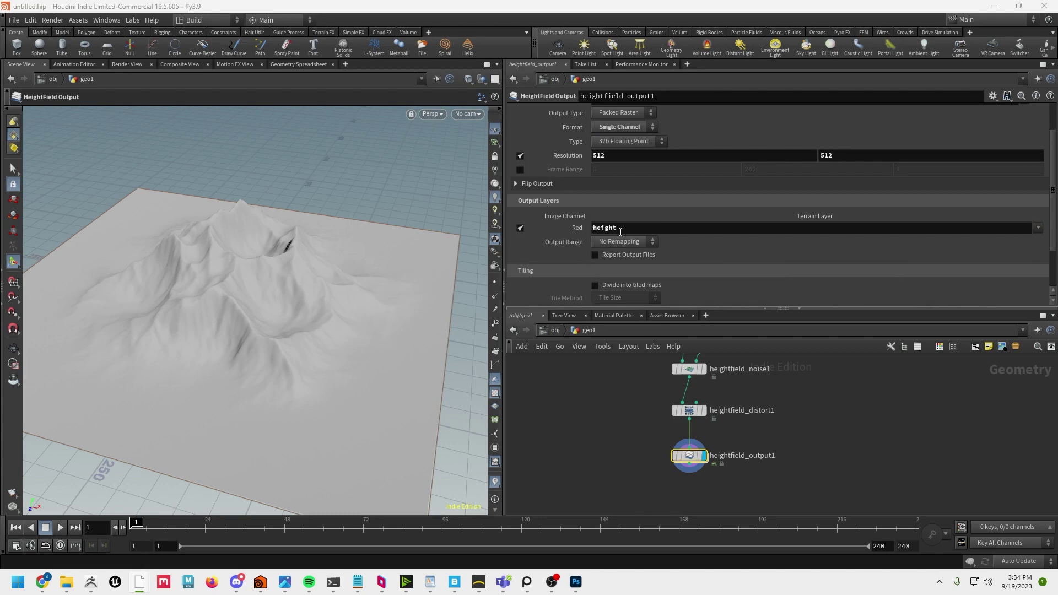
# Set the height layer's output range to Auto Remap and save the height map image to disk
pyautogui.click(611, 243)
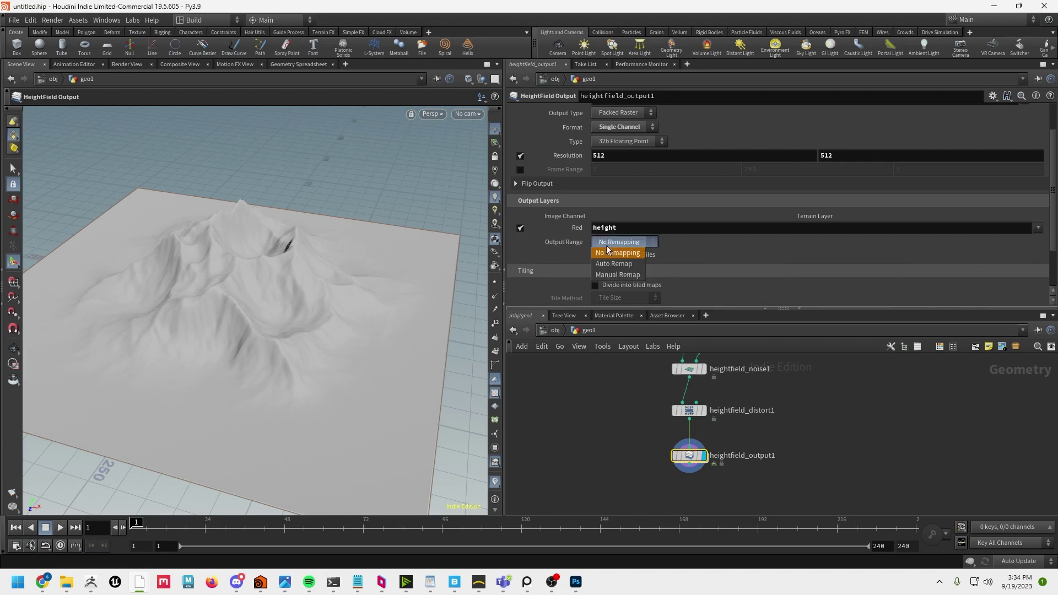
pyautogui.click(607, 265)
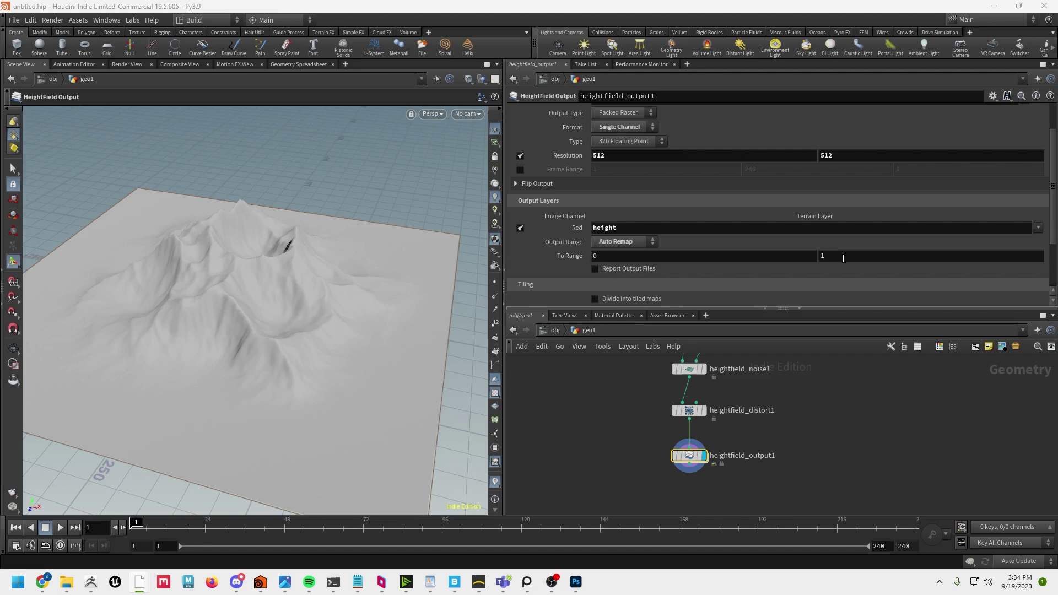
pyautogui.scroll(-4, 724, 251)
pyautogui.scroll(7, 724, 255)
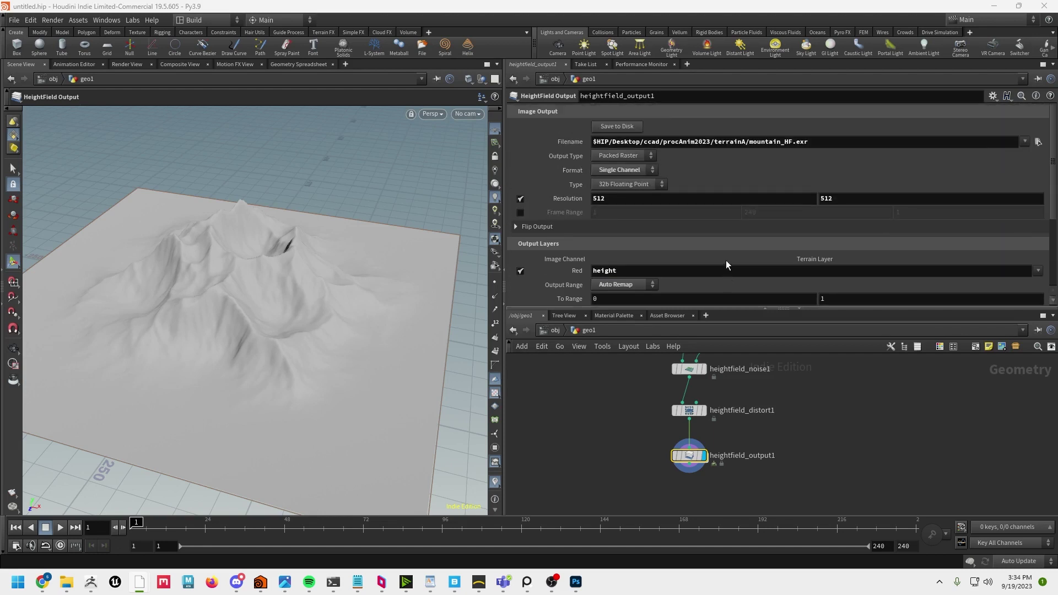
pyautogui.click(613, 127)
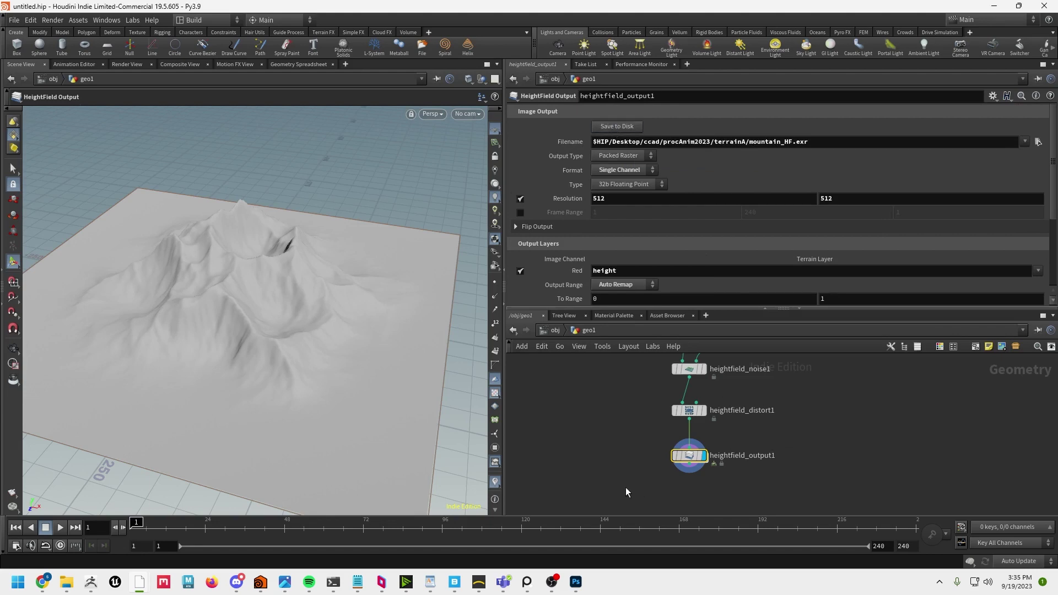
# Switch to Gaea with its untitled terrain project
pyautogui.click(479, 581)
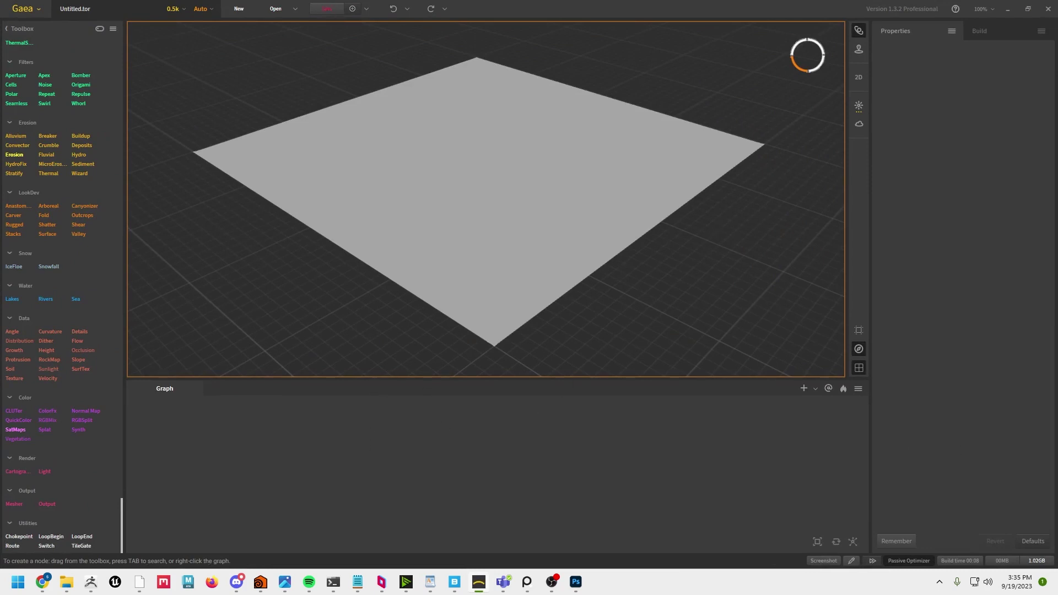
# Enlarge the graph area slightly and add a File node on its left side
pyautogui.hotkey('ctrl', 's')
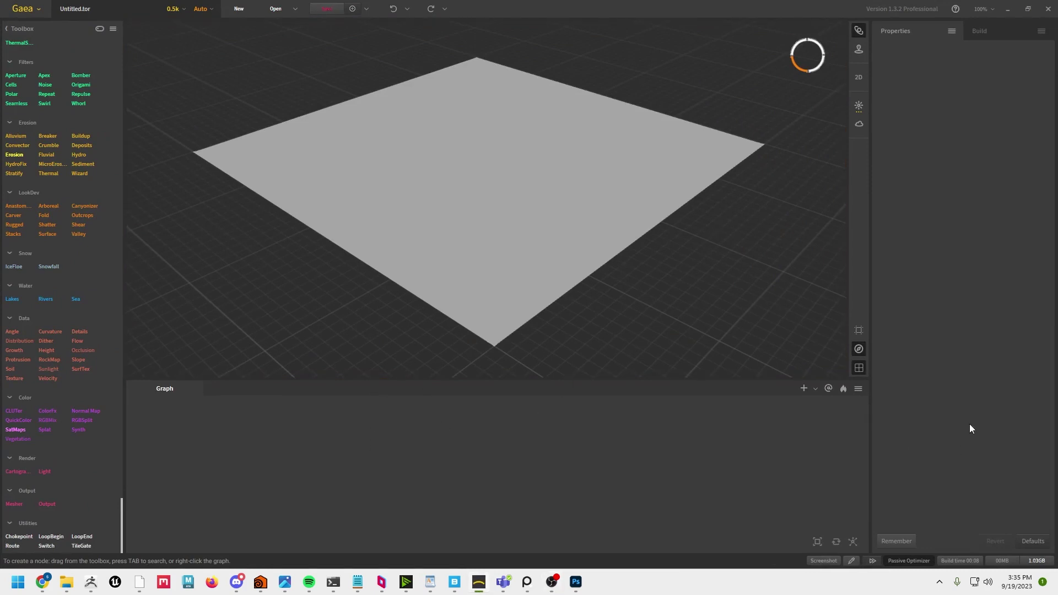
pyautogui.moveTo(392, 381); pyautogui.dragTo(391, 360)
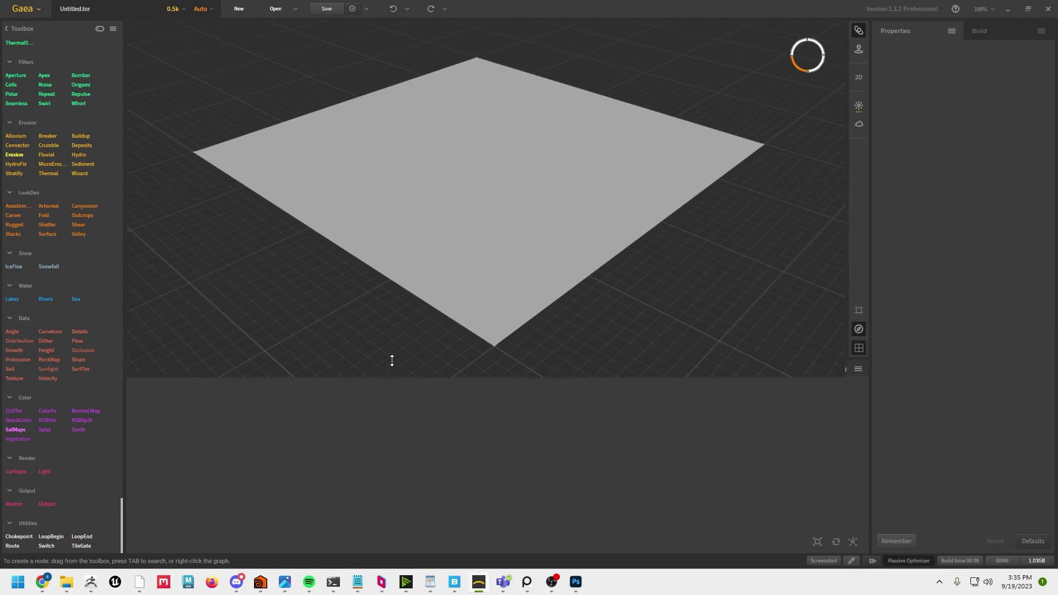
pyautogui.rightClick(408, 447)
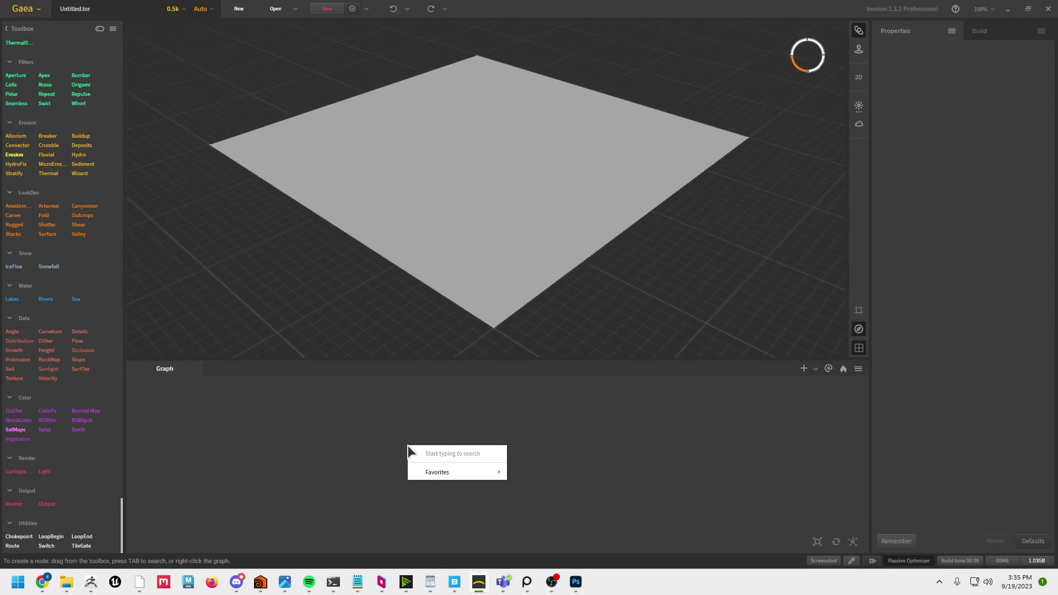
pyautogui.write('fil')
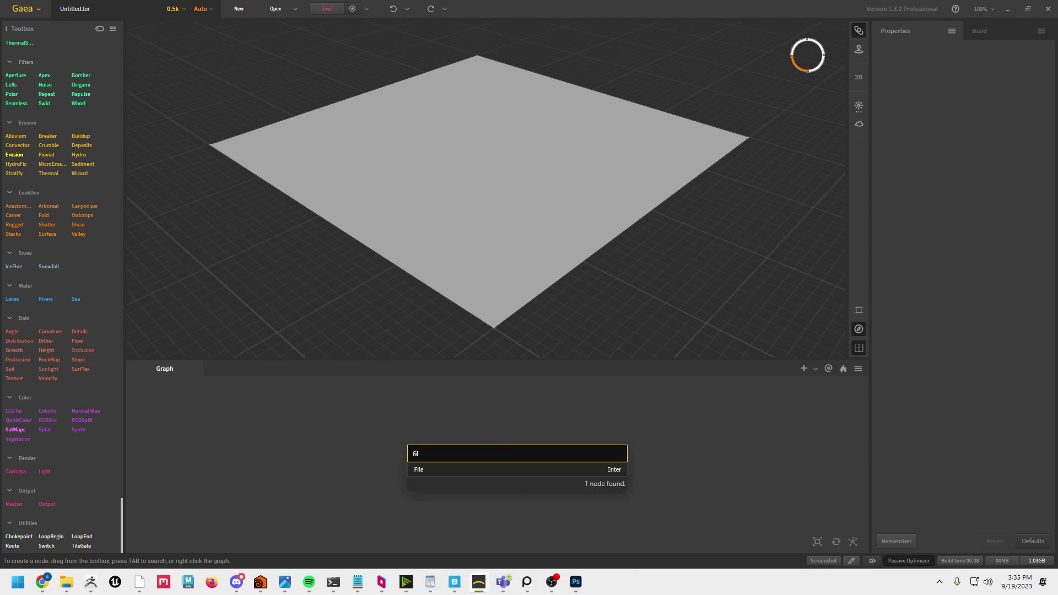
pyautogui.click(438, 469)
pyautogui.moveTo(413, 462); pyautogui.dragTo(265, 457)
# Load mountain_HF.exr from the terrainA folder into the File node
pyautogui.click(1030, 70)
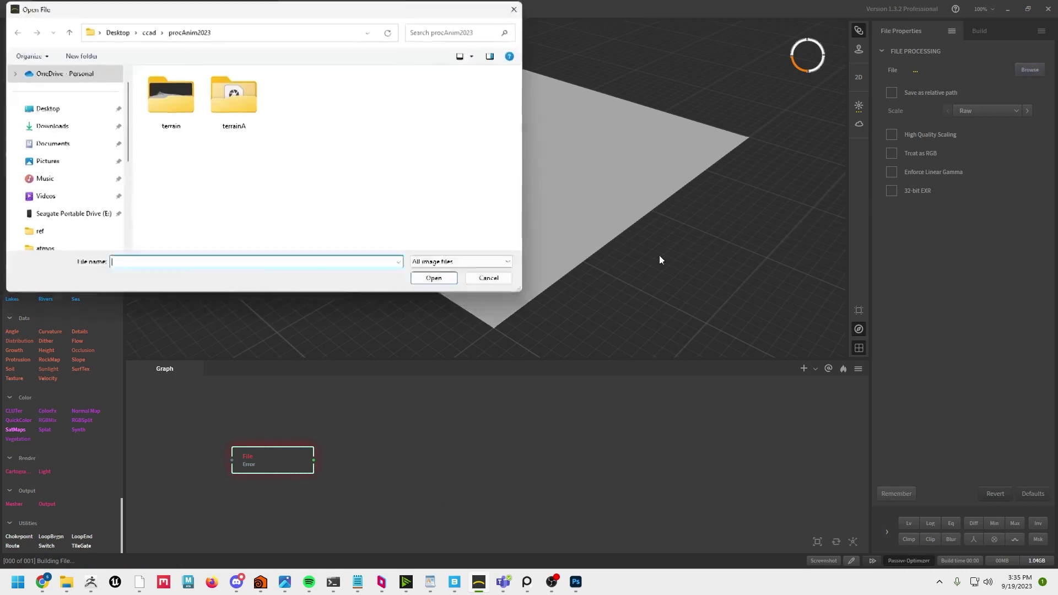
pyautogui.doubleClick(248, 118)
pyautogui.click(248, 111)
pyautogui.click(435, 279)
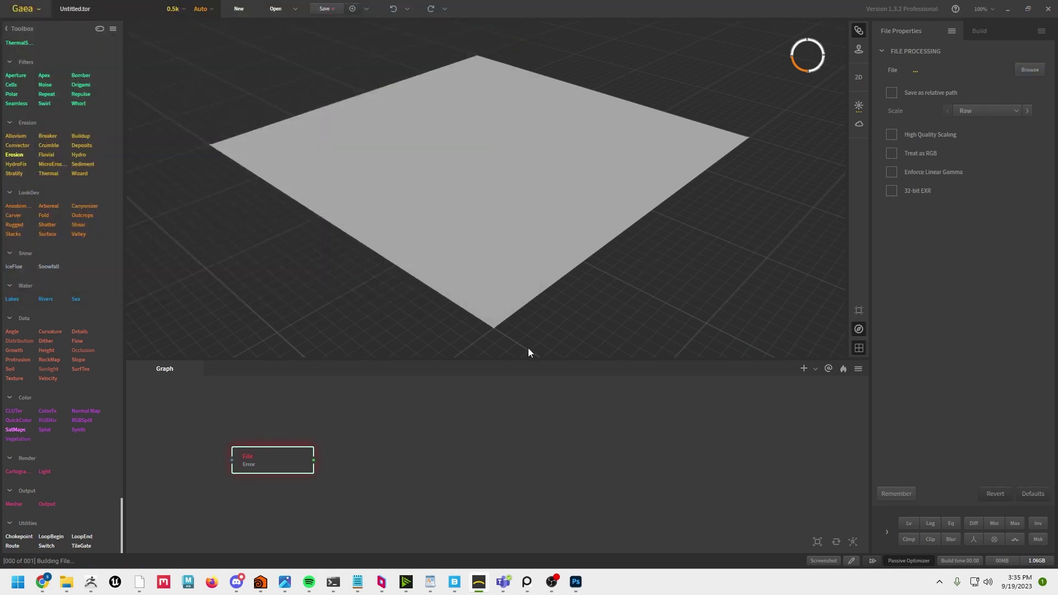
# Enable 32-bit EXR on the File node and inspect the imported mountain terrain
pyautogui.moveTo(579, 204); pyautogui.dragTo(546, 174)
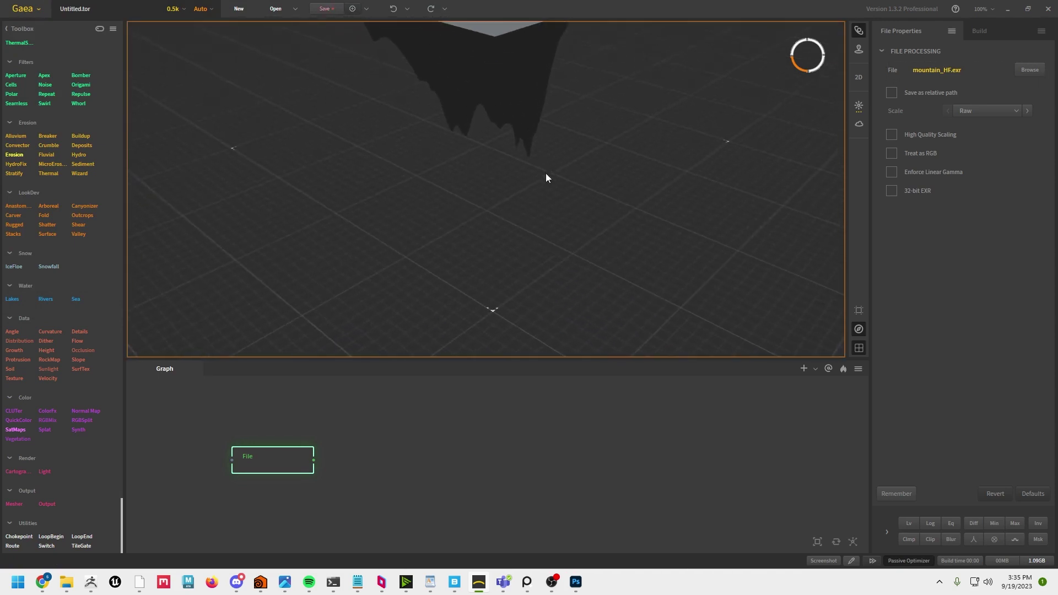
pyautogui.moveTo(526, 138); pyautogui.dragTo(508, 205)
pyautogui.scroll(-5, 515, 203)
pyautogui.click(892, 191)
pyautogui.click(540, 219)
pyautogui.moveTo(522, 256); pyautogui.dragTo(542, 225)
pyautogui.scroll(3, 547, 227)
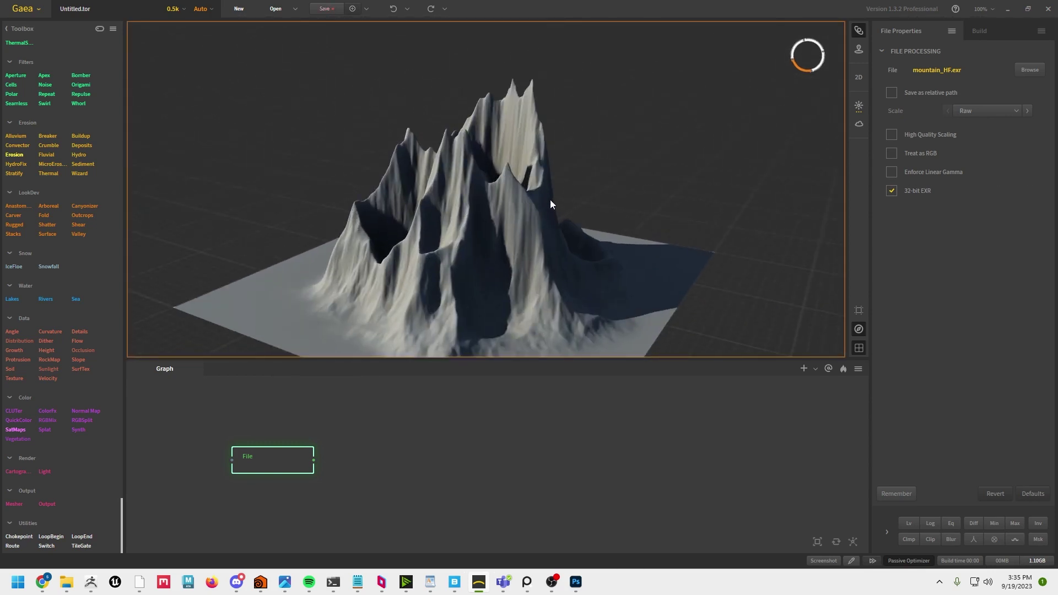
pyautogui.scroll(-3, 550, 212)
pyautogui.moveTo(553, 208)
pyautogui.mouseDown()
pyautogui.moveTo(555, 191)
pyautogui.moveTo(568, 199)
pyautogui.mouseUp()
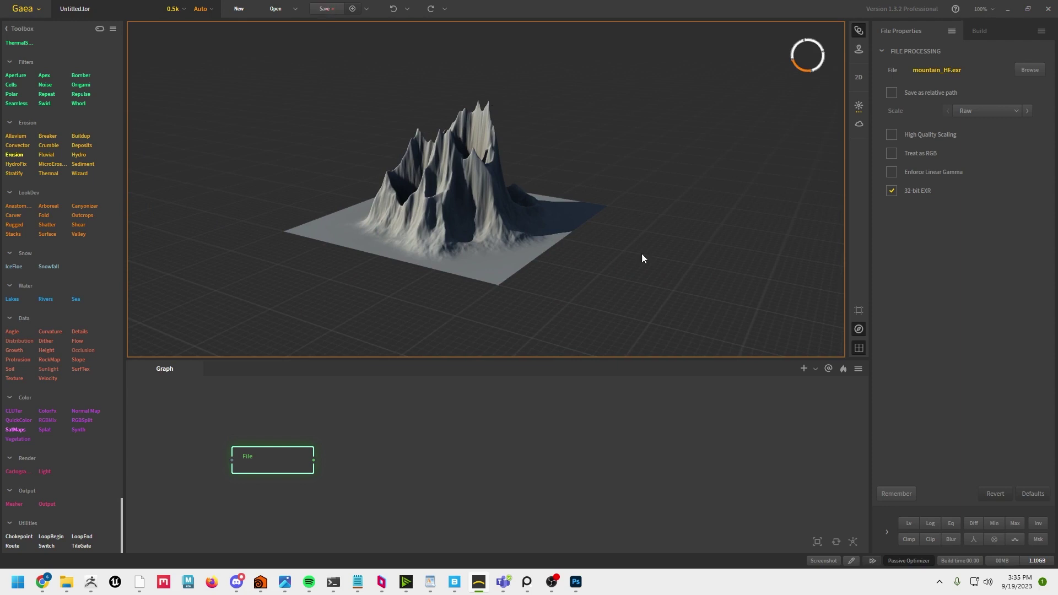
# Add a Clamp node and connect the File node's output to it
pyautogui.rightClick(382, 457)
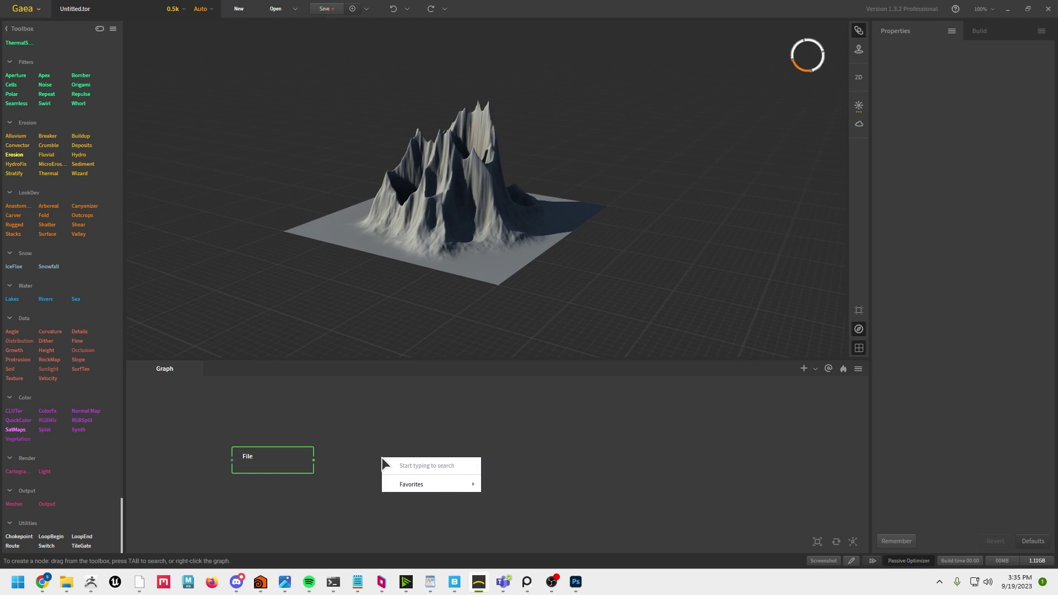
pyautogui.write('cl')
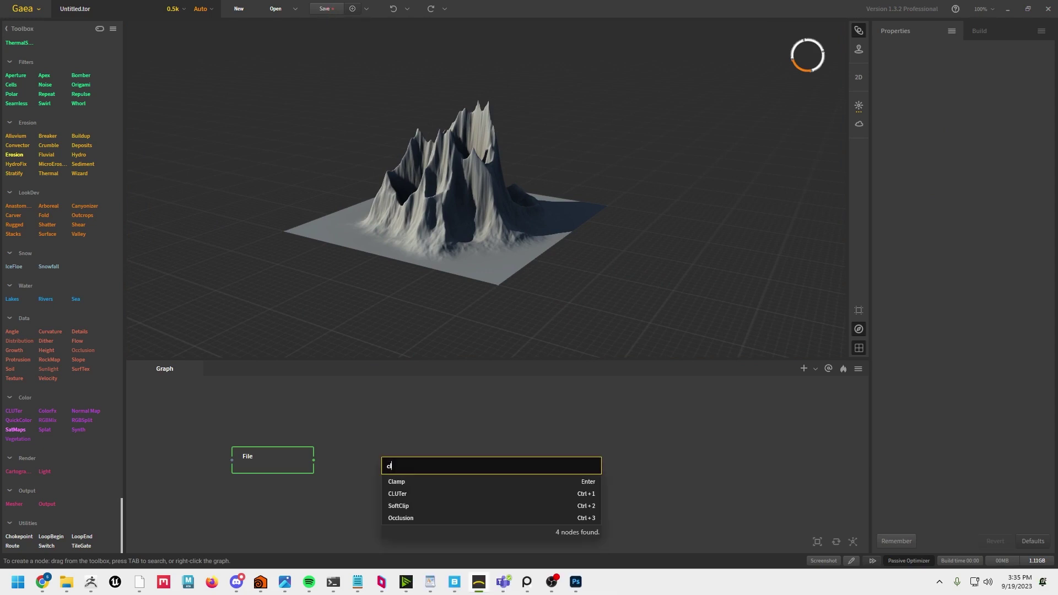
pyautogui.click(393, 480)
pyautogui.moveTo(316, 466); pyautogui.dragTo(389, 470)
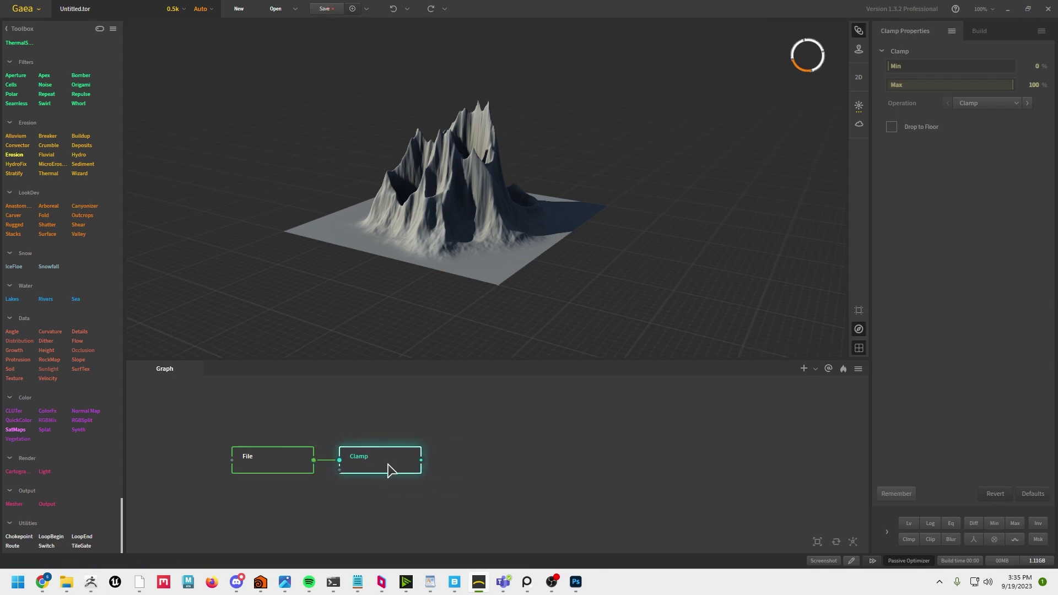
# Set the Clamp node's Max to 43% and inspect the lowered mountain from another angle
pyautogui.moveTo(1014, 81); pyautogui.dragTo(944, 85)
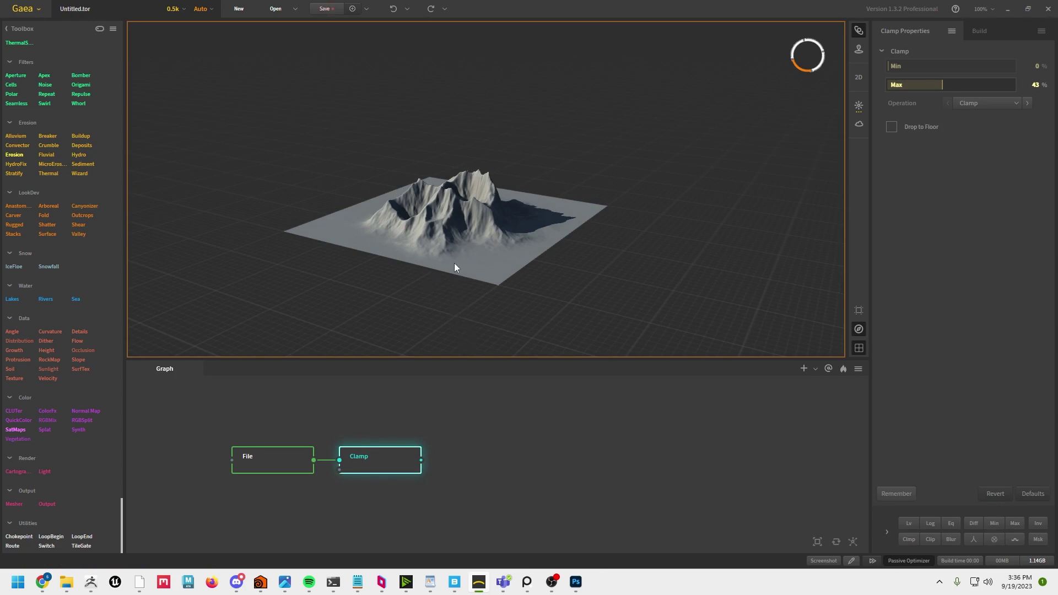
pyautogui.moveTo(517, 253); pyautogui.dragTo(554, 285)
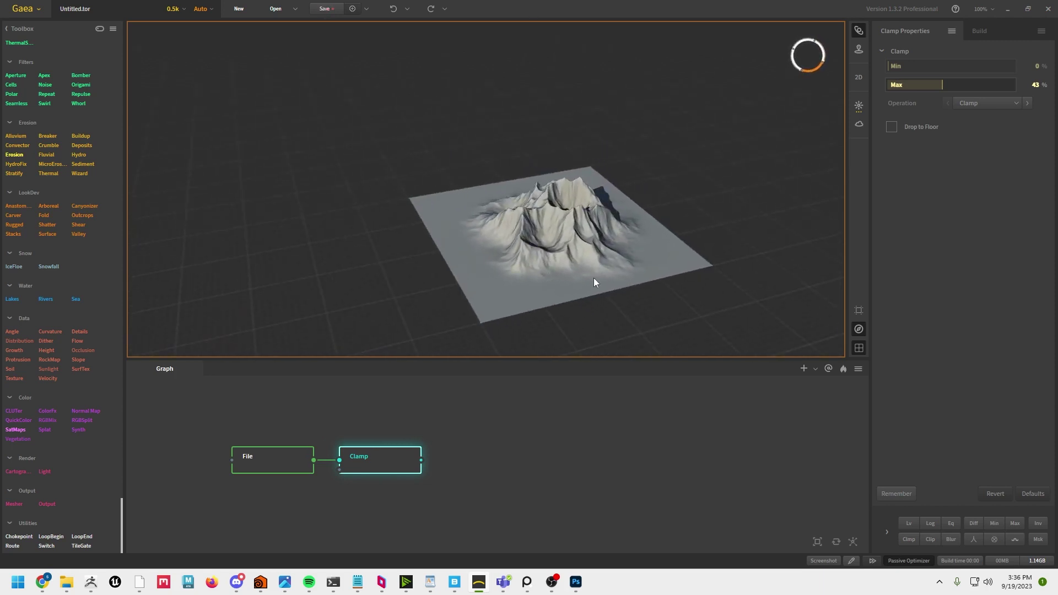
pyautogui.scroll(5, 594, 282)
pyautogui.moveTo(613, 281); pyautogui.dragTo(608, 279)
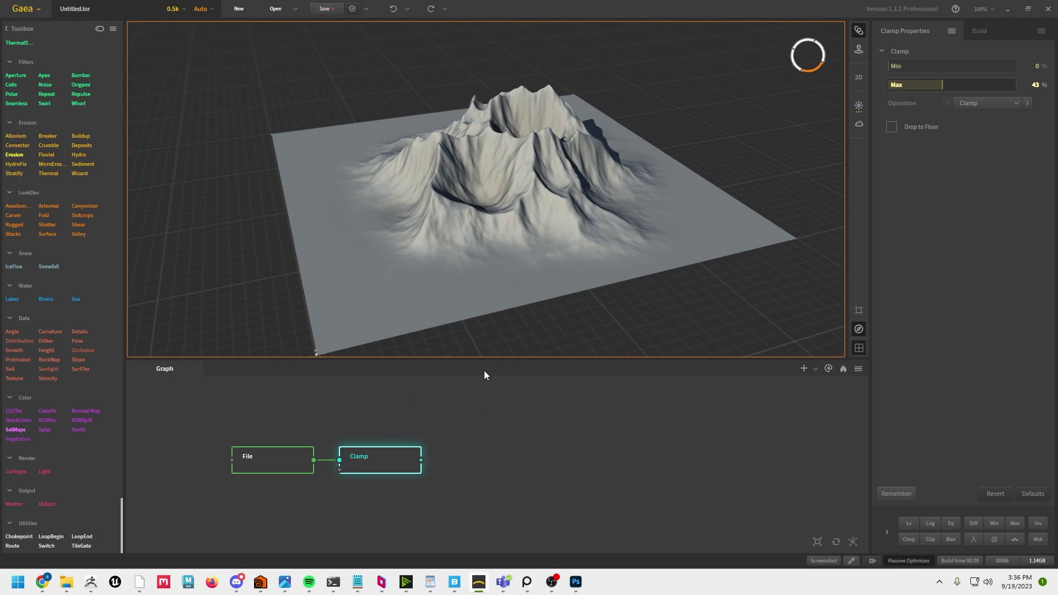
# Add a Mountain node and place it directly below the Clamp node
pyautogui.moveTo(491, 361); pyautogui.dragTo(488, 343)
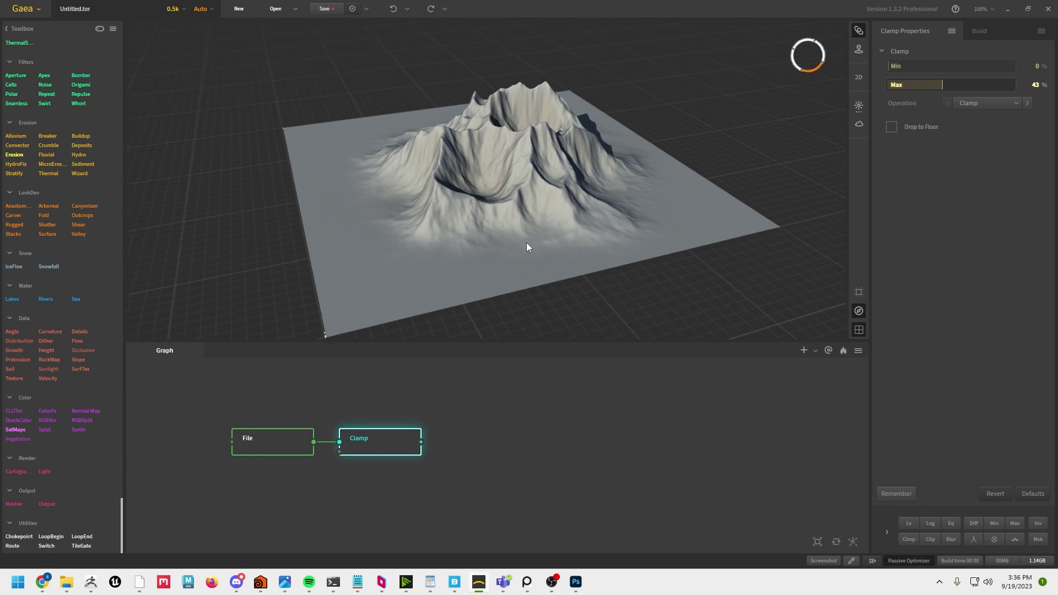
pyautogui.rightClick(442, 480)
pyautogui.write('m')
pyautogui.write('a')
pyautogui.press('BackSpace')
pyautogui.write('oun')
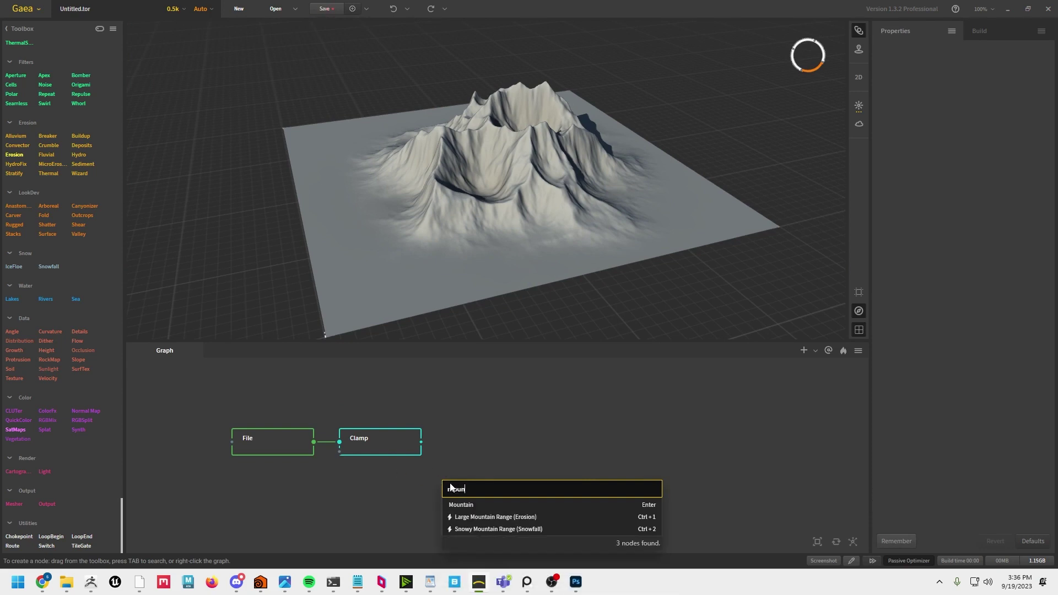
pyautogui.click(461, 506)
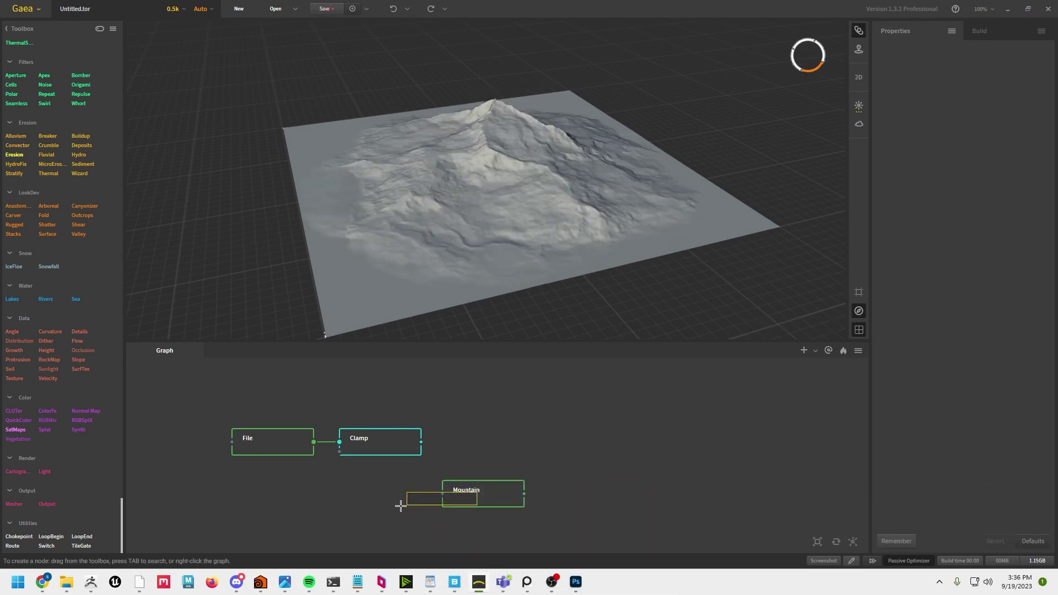
pyautogui.moveTo(468, 506); pyautogui.dragTo(365, 519)
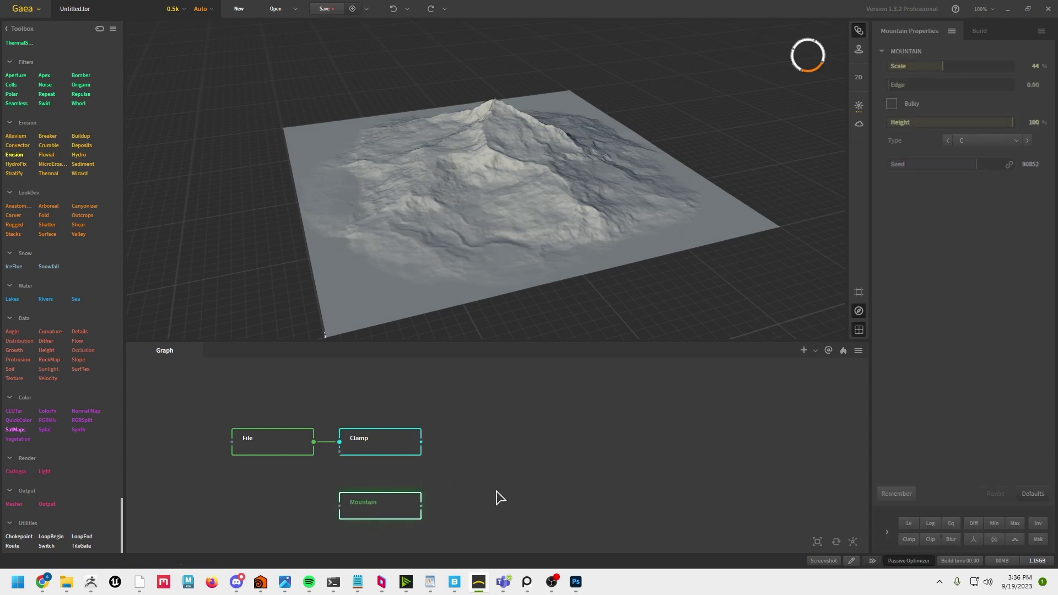
# Add a Combine node and connect Clamp to its first input and Mountain to its second input
pyautogui.rightClick(497, 491)
pyautogui.write('c')
pyautogui.press('BackSpace')
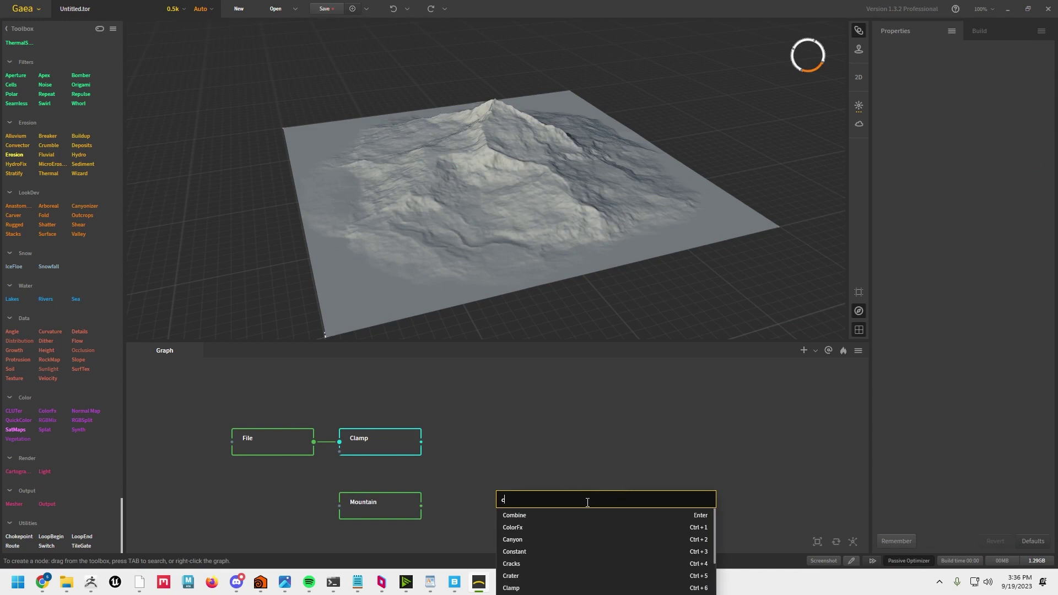
pyautogui.press('Return')
pyautogui.moveTo(550, 513); pyautogui.dragTo(546, 451)
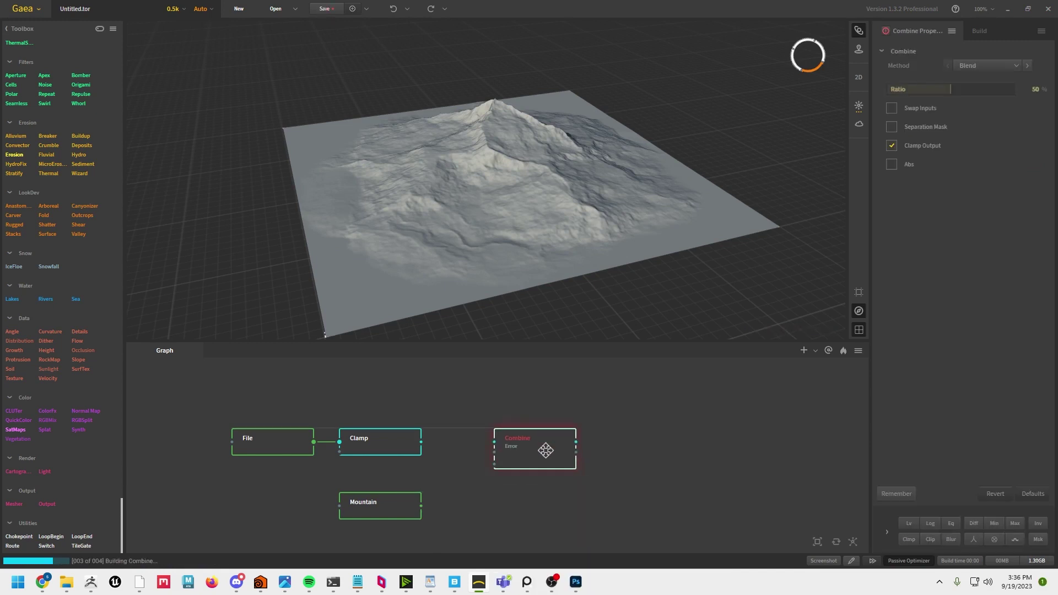
pyautogui.moveTo(421, 442); pyautogui.dragTo(496, 444)
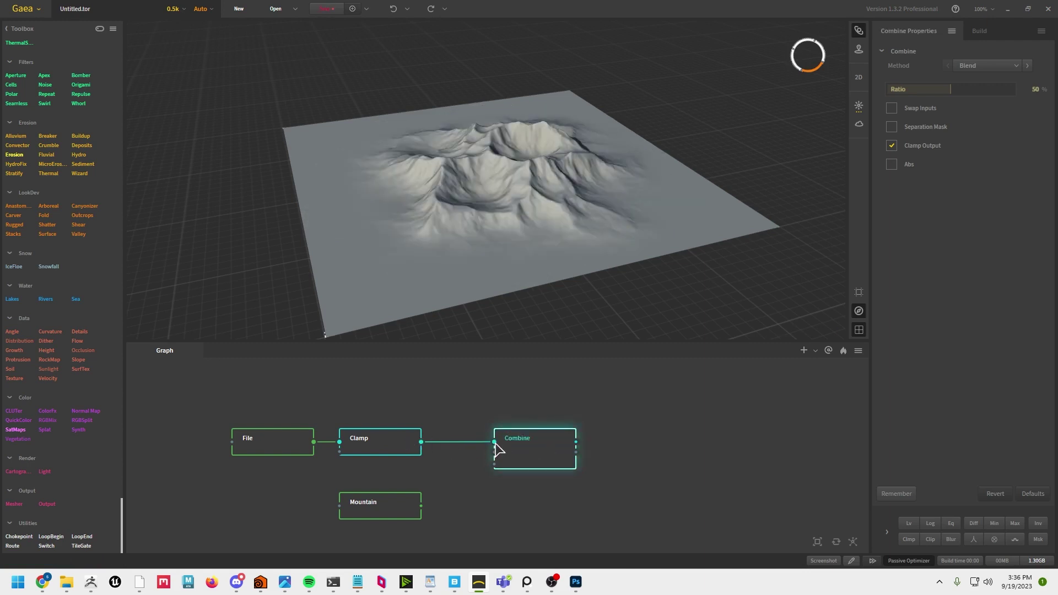
pyautogui.moveTo(421, 506); pyautogui.dragTo(494, 453)
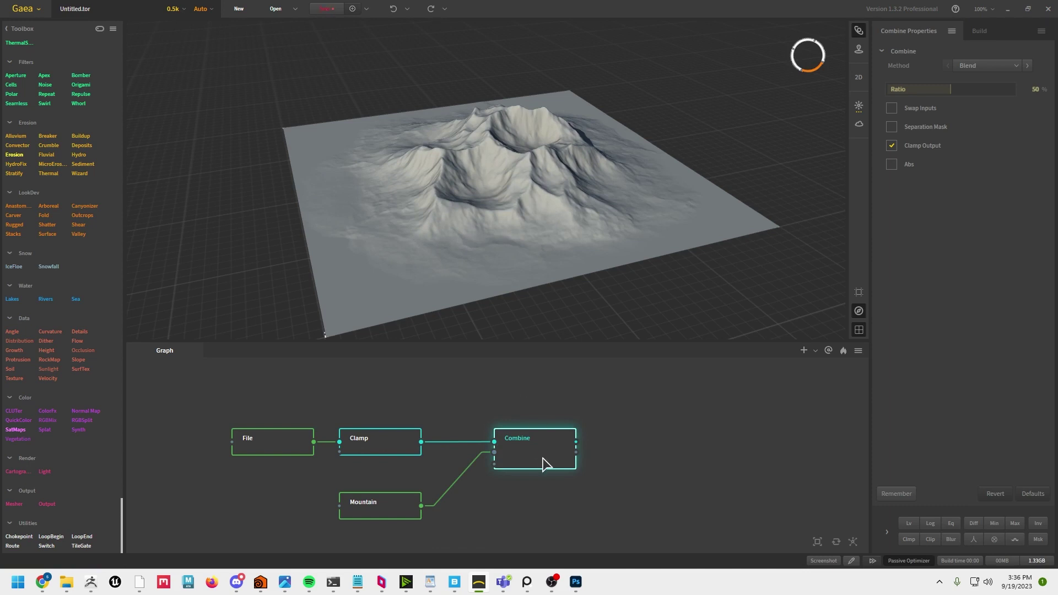
# Set the Combine node's method to Max and its ratio to 75%
pyautogui.moveTo(548, 397); pyautogui.dragTo(626, 508)
pyautogui.moveTo(950, 87)
pyautogui.mouseDown()
pyautogui.moveTo(927, 89)
pyautogui.moveTo(979, 88)
pyautogui.moveTo(937, 88)
pyautogui.moveTo(959, 86)
pyautogui.moveTo(945, 88)
pyautogui.mouseUp()
pyautogui.click(971, 67)
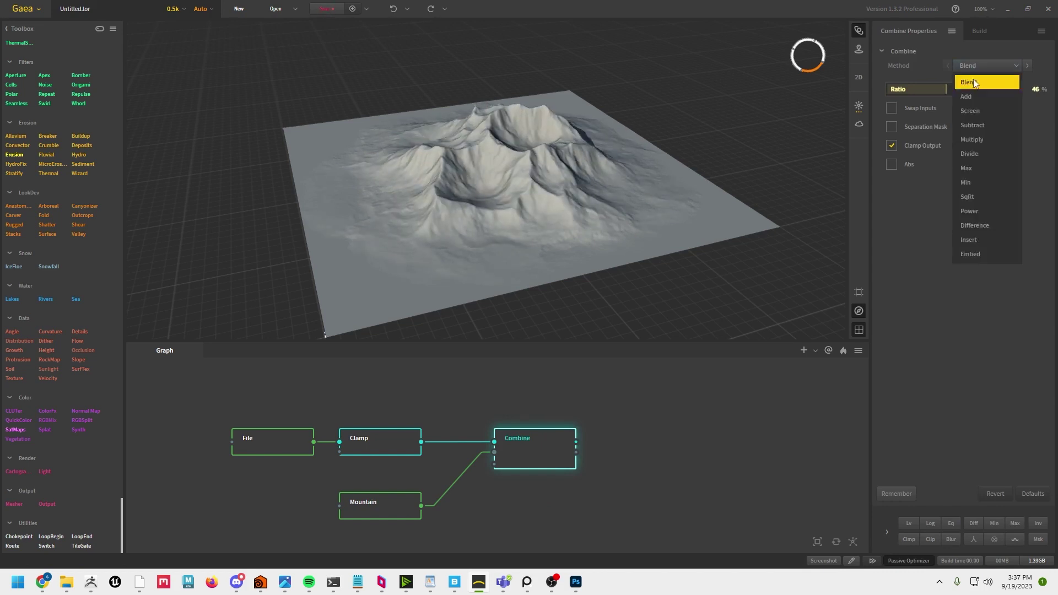
pyautogui.click(980, 164)
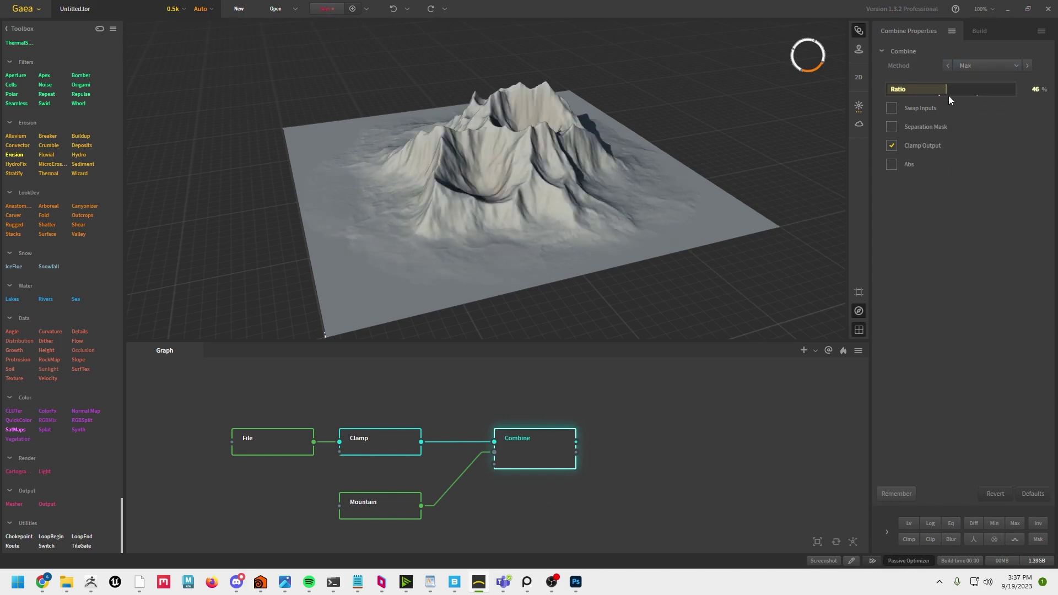
pyautogui.moveTo(943, 88); pyautogui.dragTo(982, 88)
# Add a Wizard erosion node beside the Combine node and connect Combine's output to its input
pyautogui.scroll(-2, 618, 430)
pyautogui.moveTo(619, 429); pyautogui.dragTo(541, 425, button='middle')
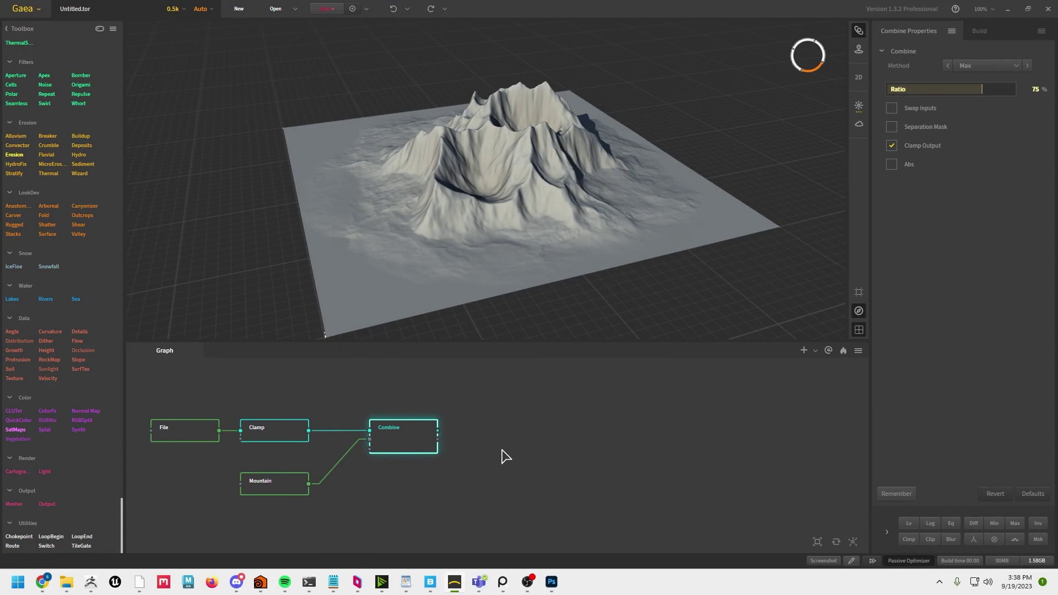
pyautogui.rightClick(535, 452)
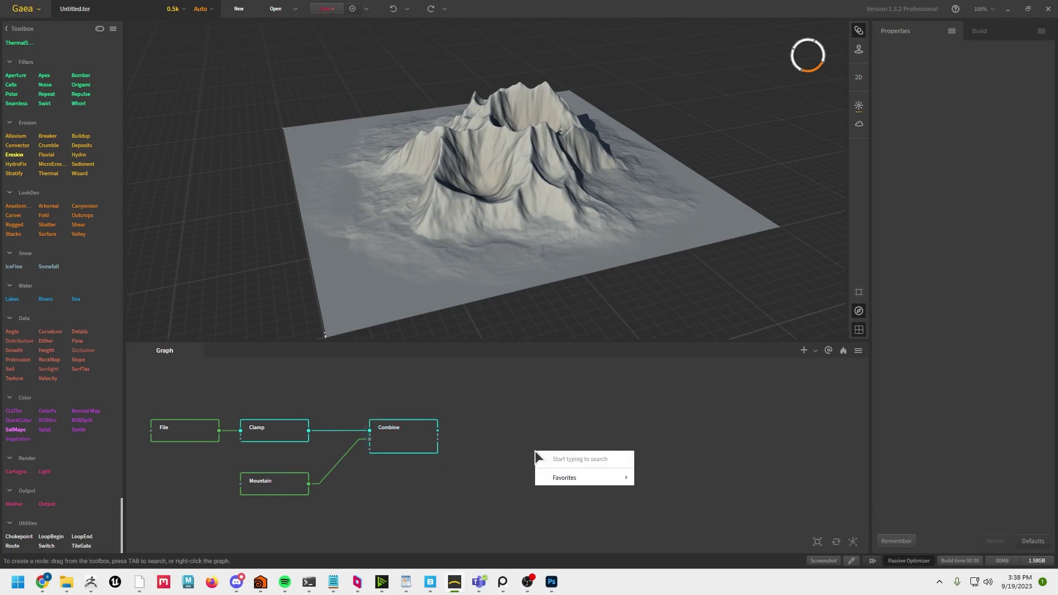
pyautogui.write('w')
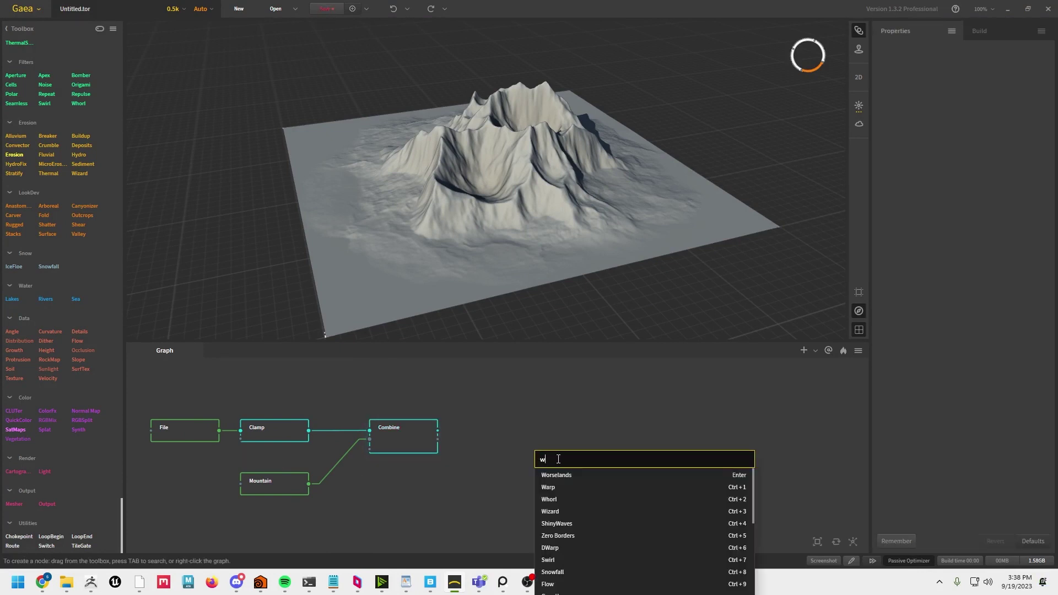
pyautogui.write('i')
pyautogui.click(564, 480)
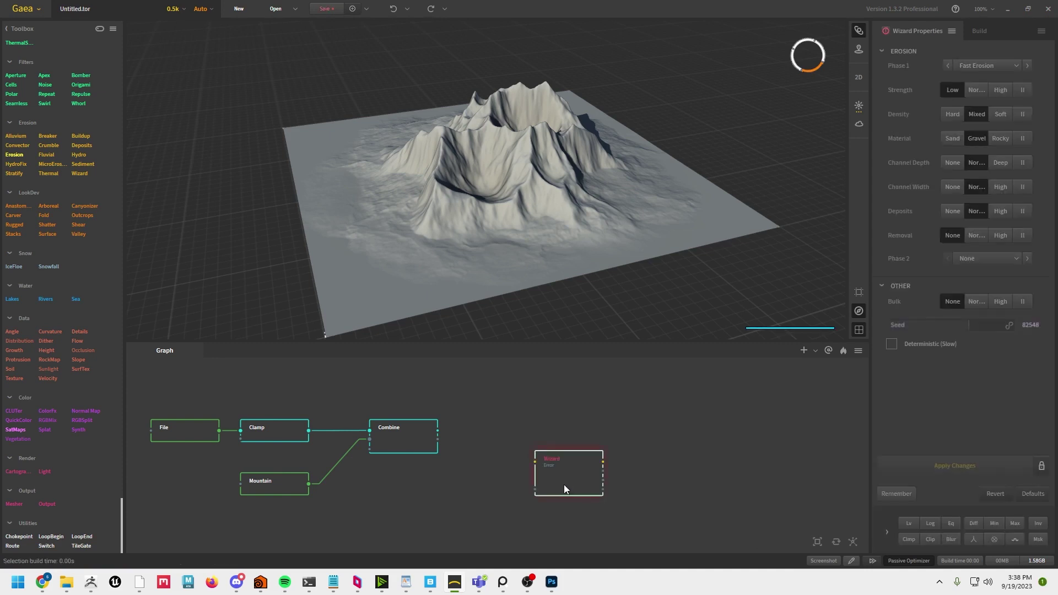
pyautogui.moveTo(577, 482); pyautogui.dragTo(523, 458)
pyautogui.moveTo(438, 431); pyautogui.dragTo(514, 441)
pyautogui.moveTo(438, 430); pyautogui.dragTo(502, 452)
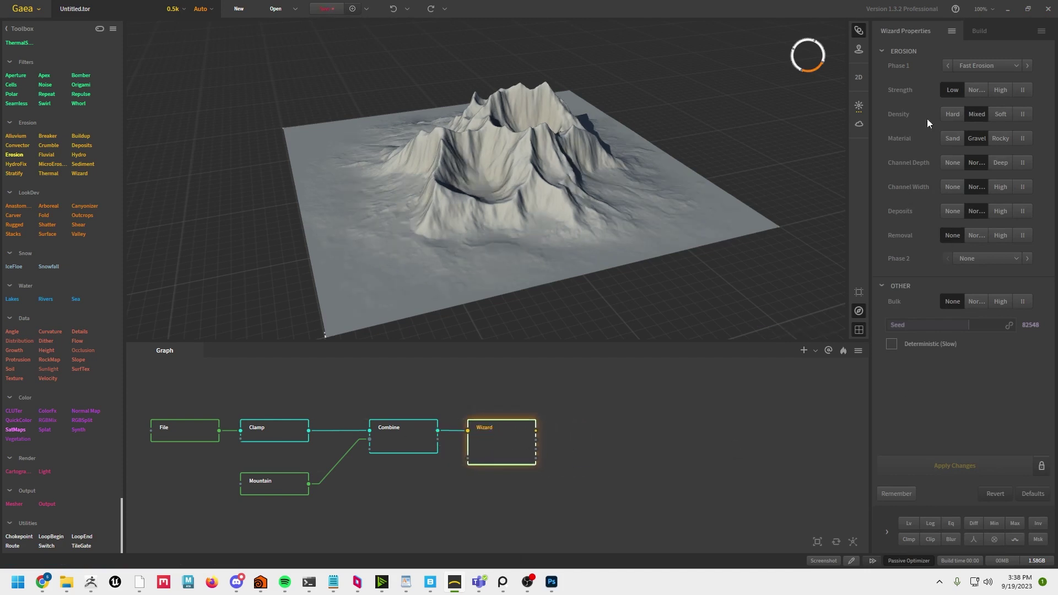
# Set the Wizard's Phase 1 to Craggy, strength to Normal, density to Hard and material to Rocky, and apply the changes
pyautogui.click(991, 71)
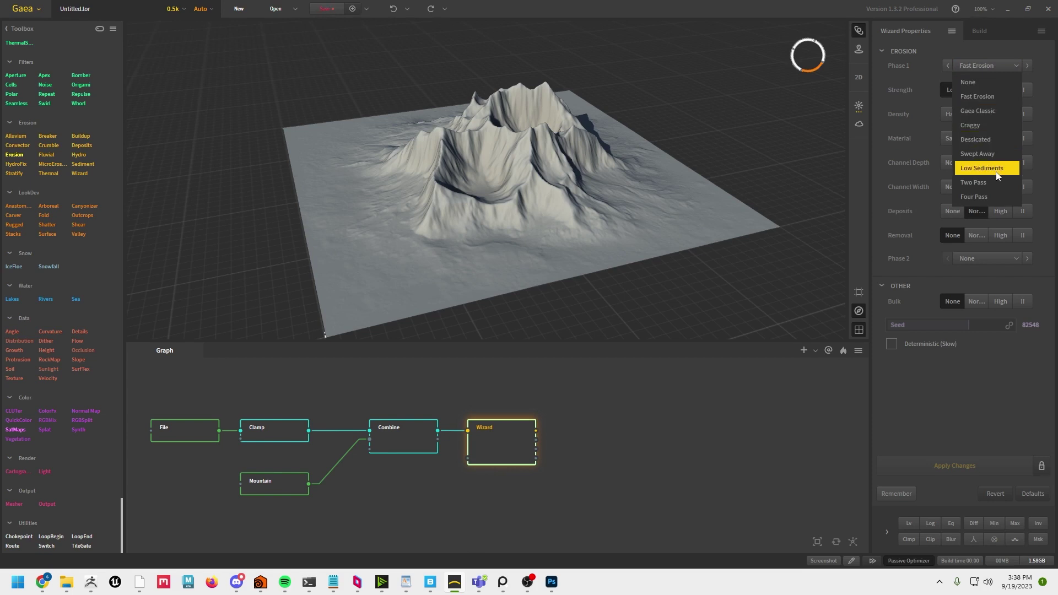
pyautogui.click(984, 127)
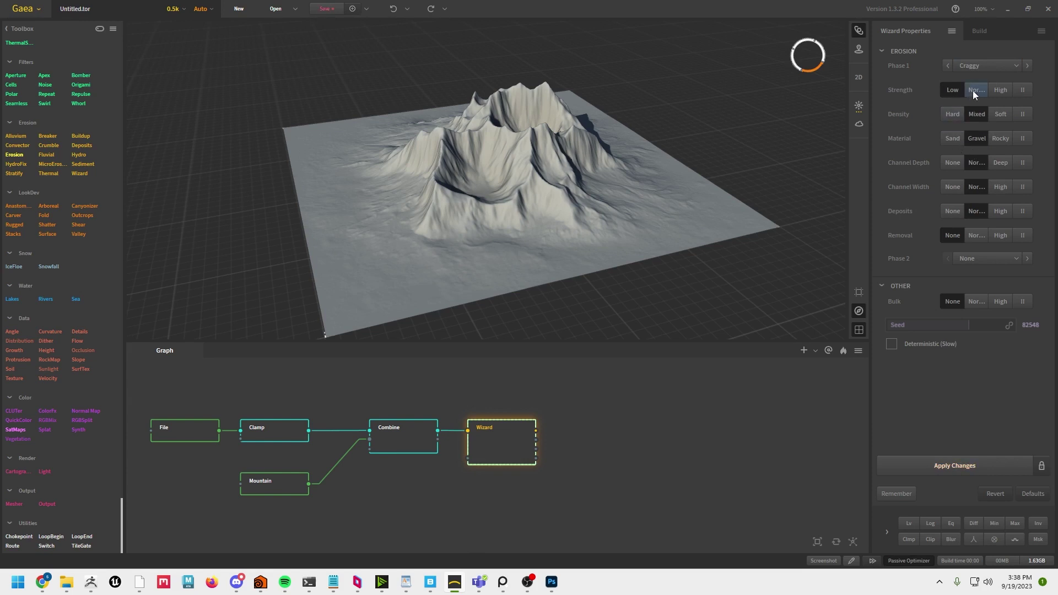
pyautogui.click(953, 115)
pyautogui.click(995, 140)
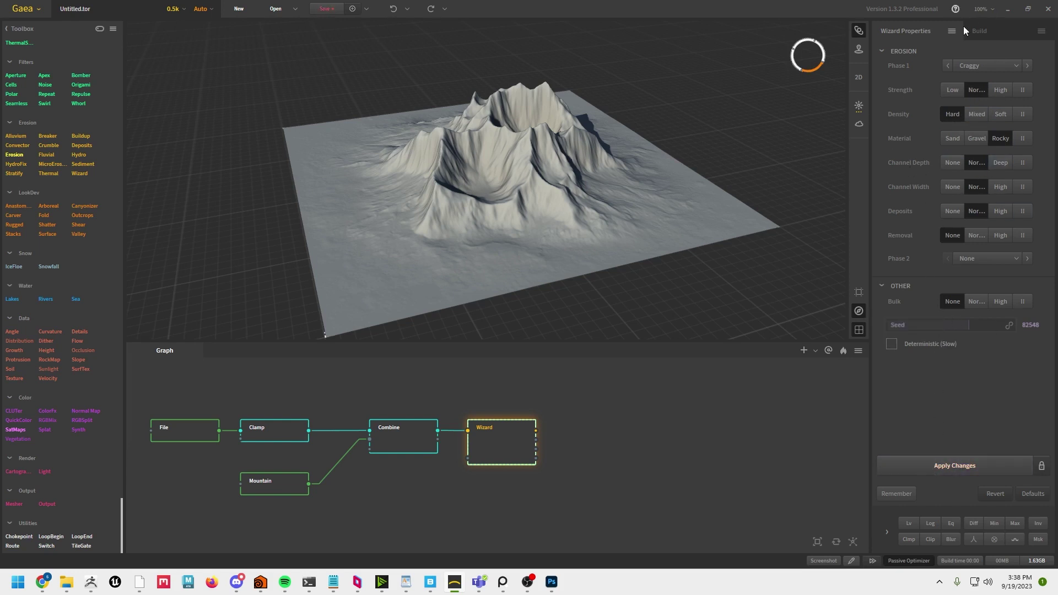
pyautogui.click(948, 466)
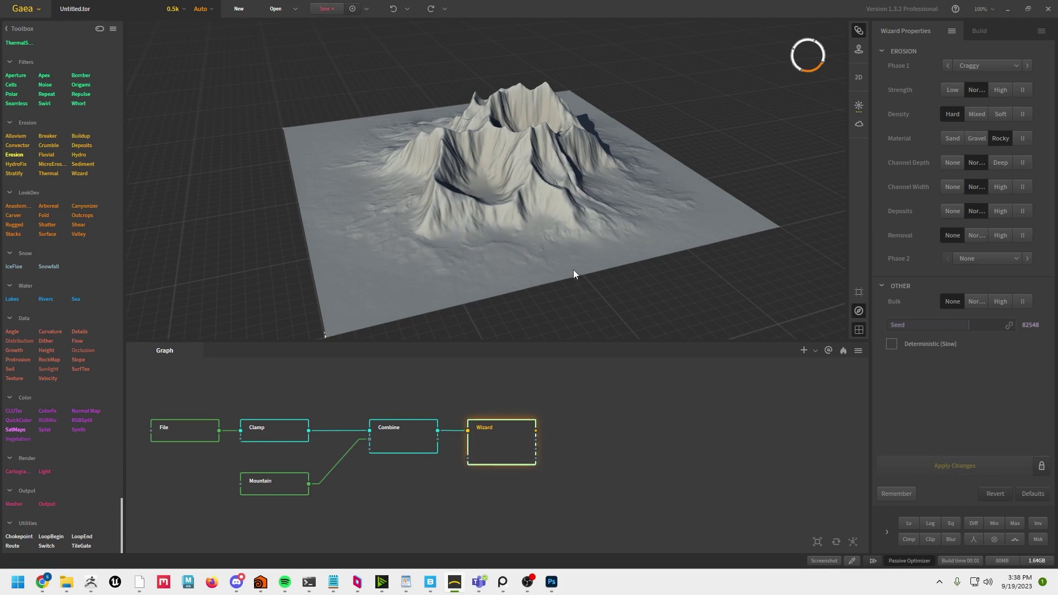
pyautogui.click(546, 239)
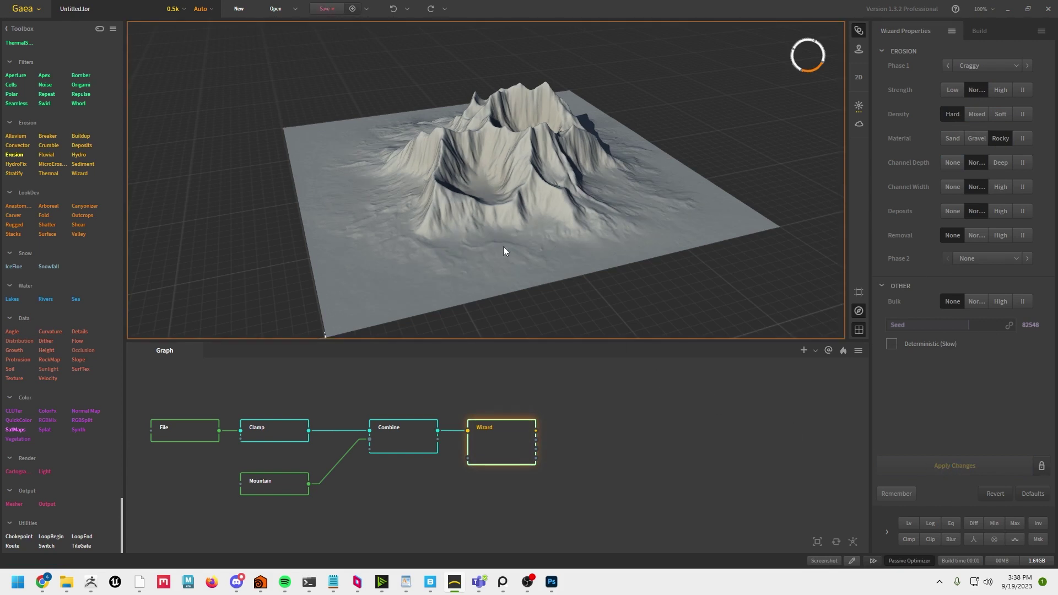
# Set the Wizard's erosion strength to High, apply the changes and inspect the eroded mountain
pyautogui.moveTo(486, 268); pyautogui.dragTo(523, 269)
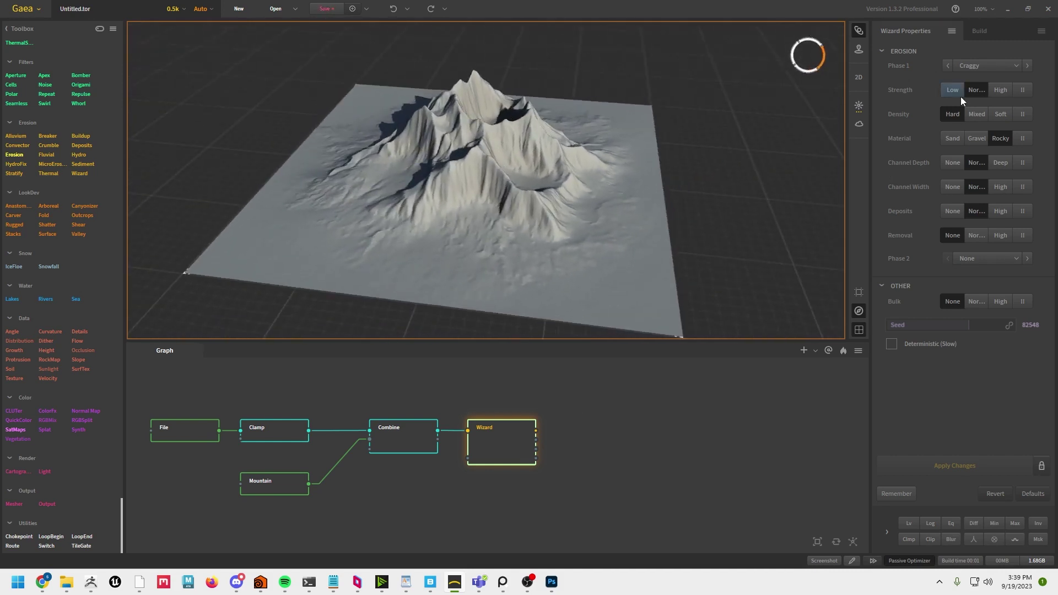
pyautogui.click(1001, 90)
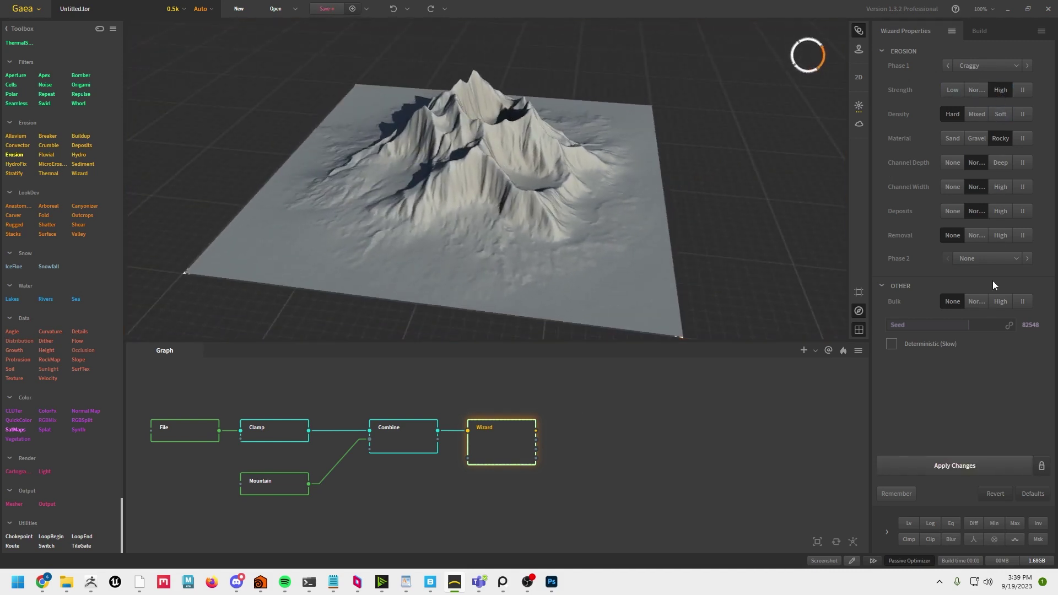
pyautogui.click(970, 458)
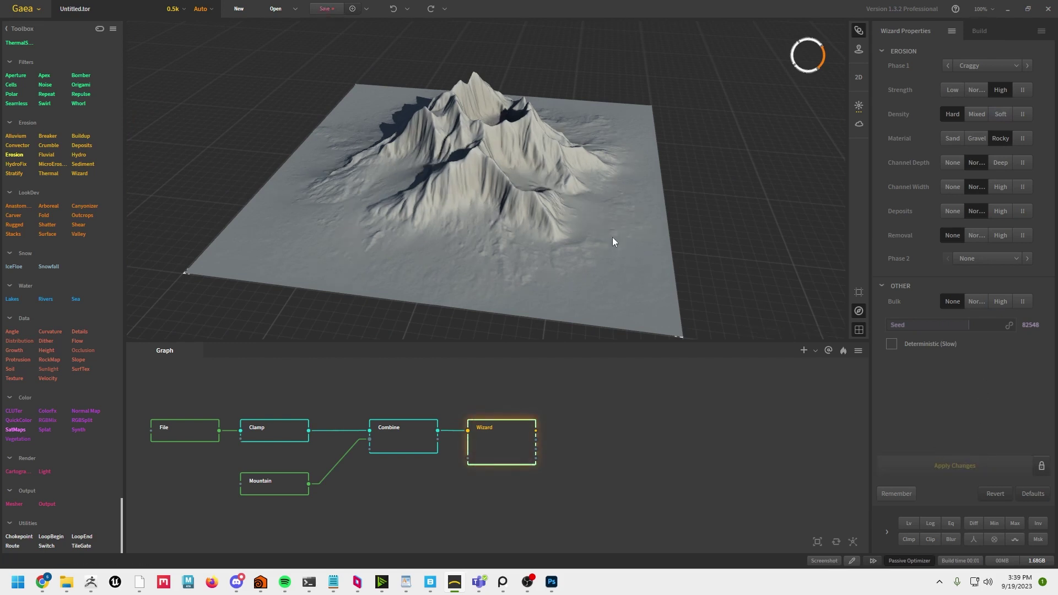
pyautogui.moveTo(552, 207); pyautogui.dragTo(513, 187)
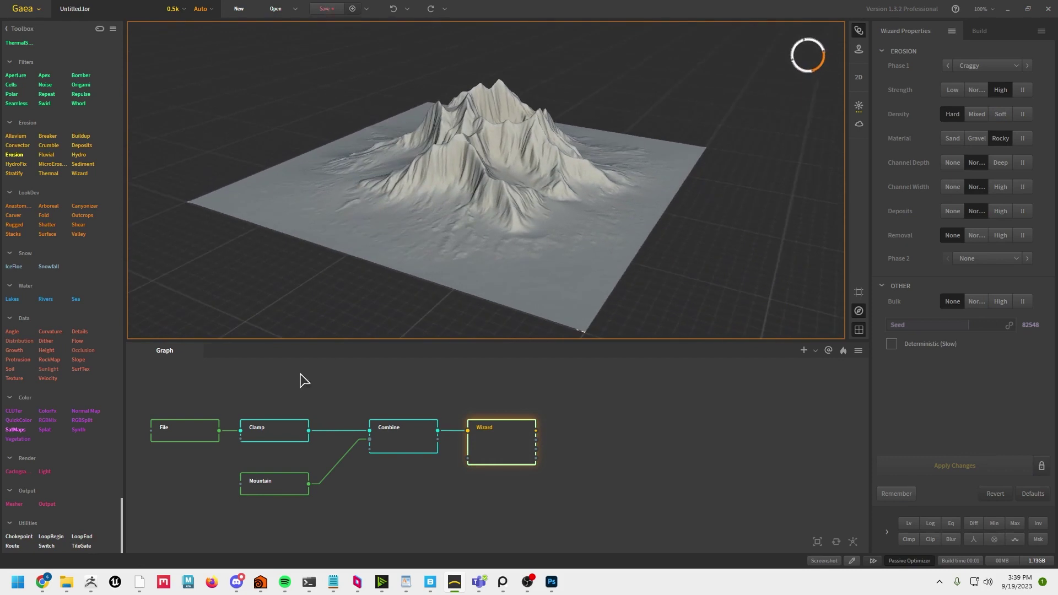
# Try the Add method on the Combine node with its ratio at 76%
pyautogui.click(413, 433)
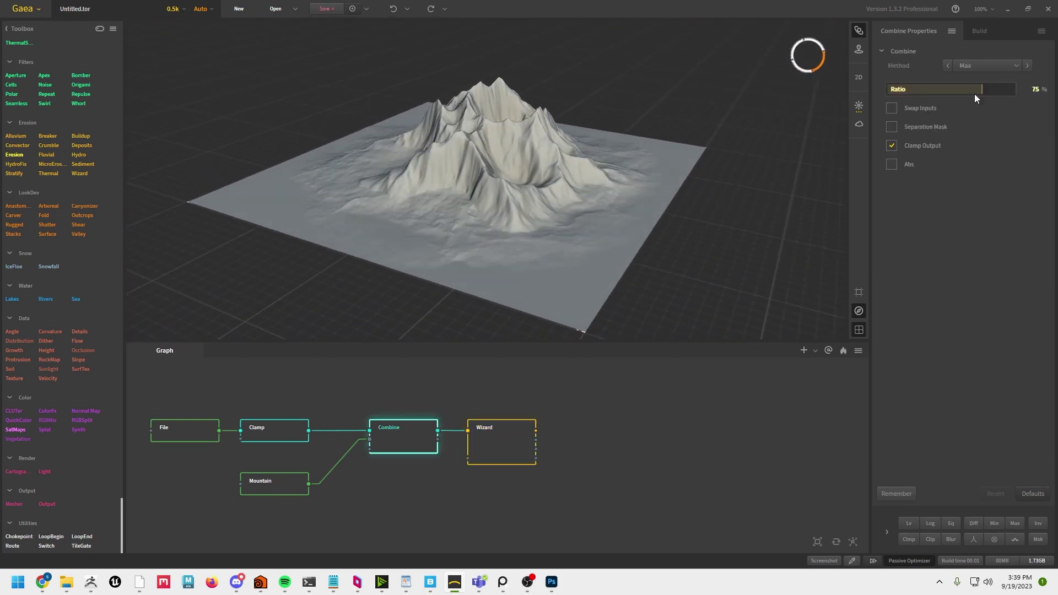
pyautogui.click(976, 66)
pyautogui.click(976, 93)
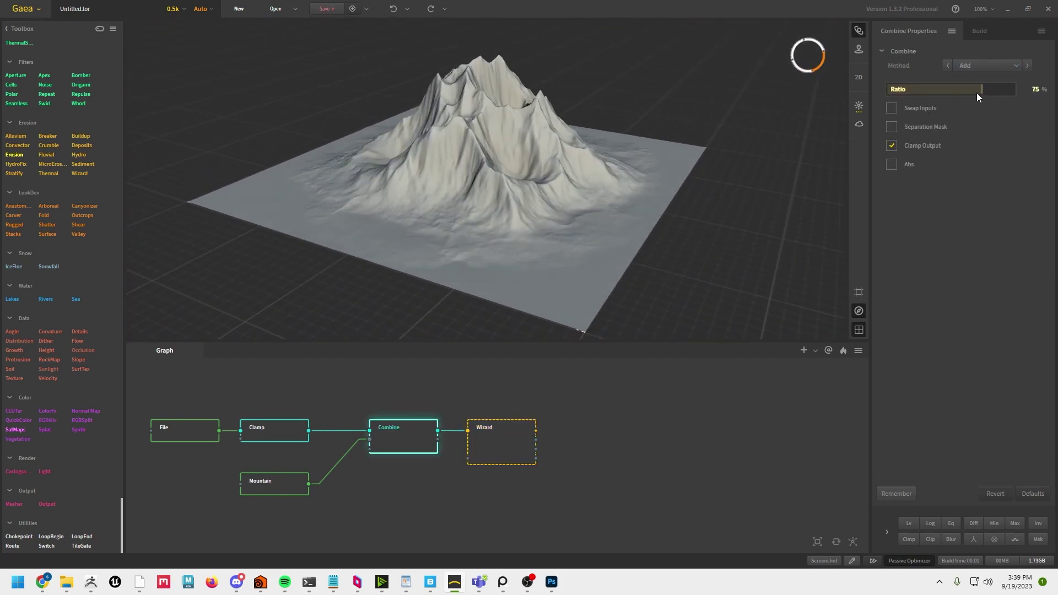
pyautogui.moveTo(980, 93)
pyautogui.mouseDown()
pyautogui.moveTo(906, 90)
pyautogui.moveTo(985, 90)
pyautogui.mouseUp()
# Set the Mountain node's scale to 75% and its seed to 31421, and preview the Wizard result
pyautogui.click(276, 482)
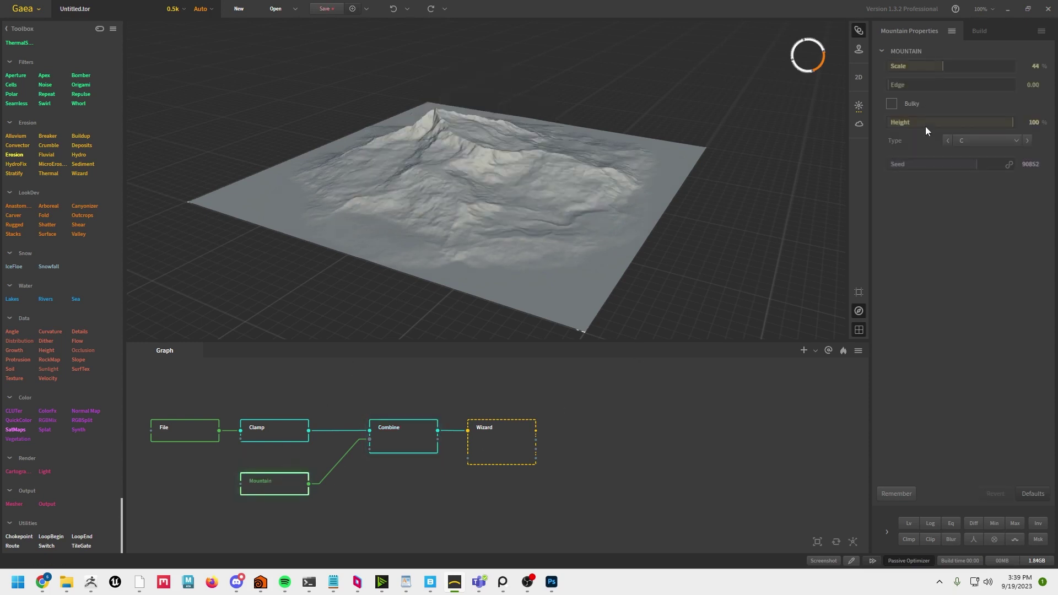
pyautogui.moveTo(939, 67); pyautogui.dragTo(971, 65)
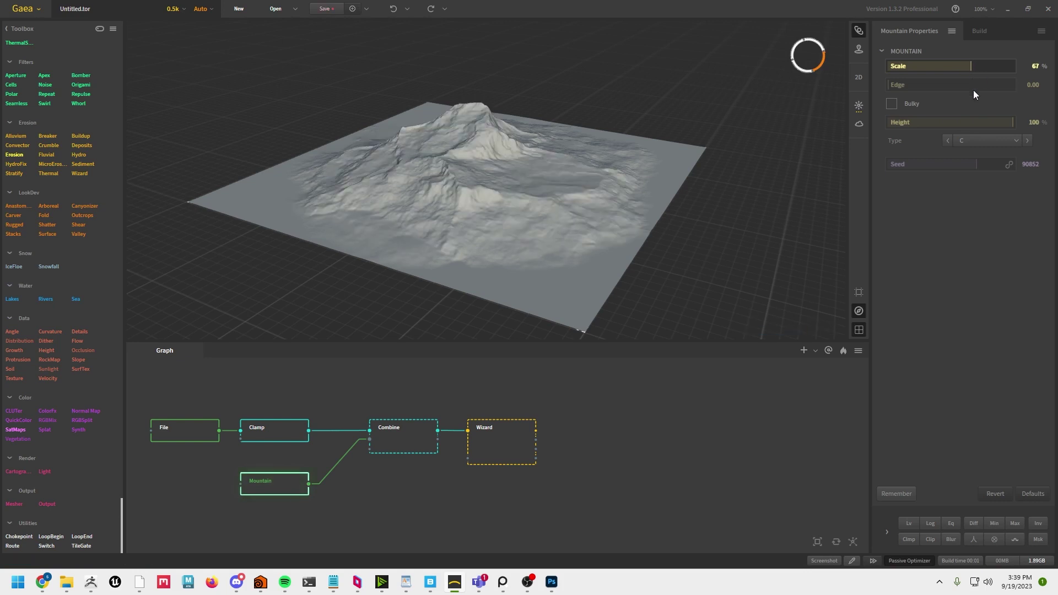
pyautogui.moveTo(973, 68); pyautogui.dragTo(983, 65)
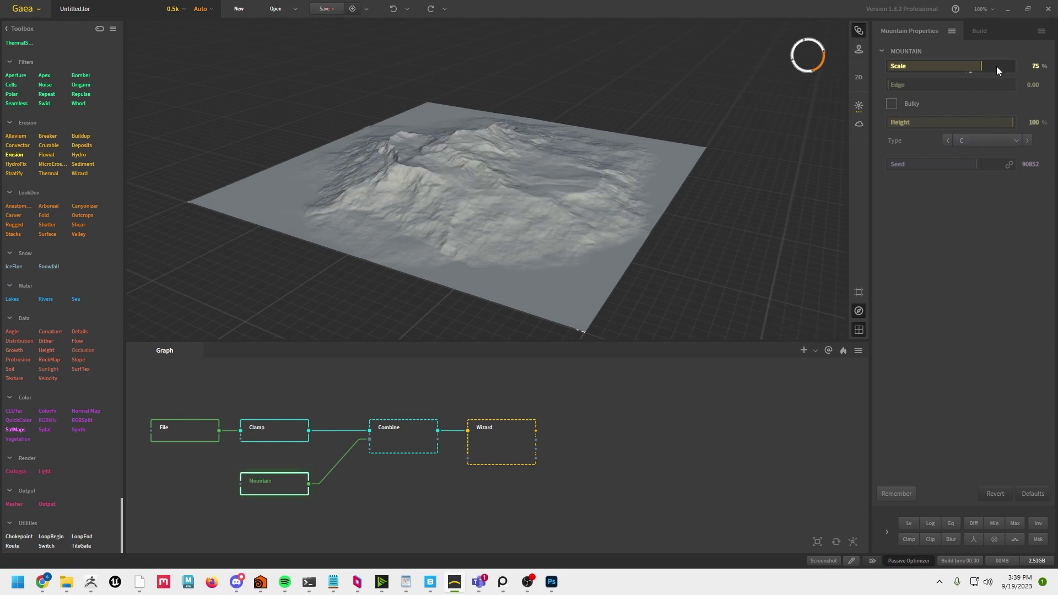
pyautogui.moveTo(980, 165); pyautogui.dragTo(920, 165)
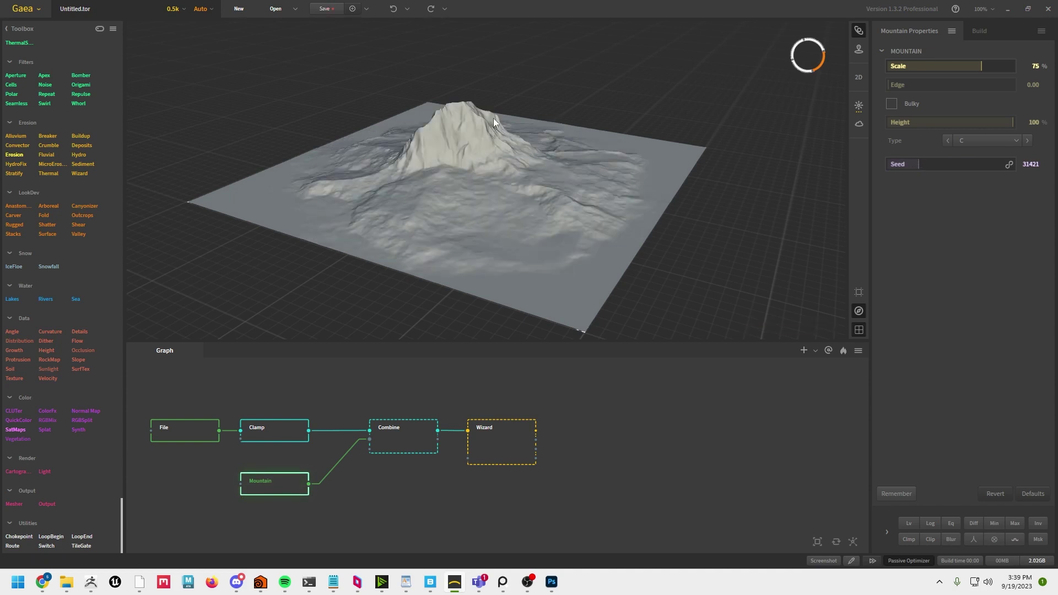
pyautogui.click(494, 434)
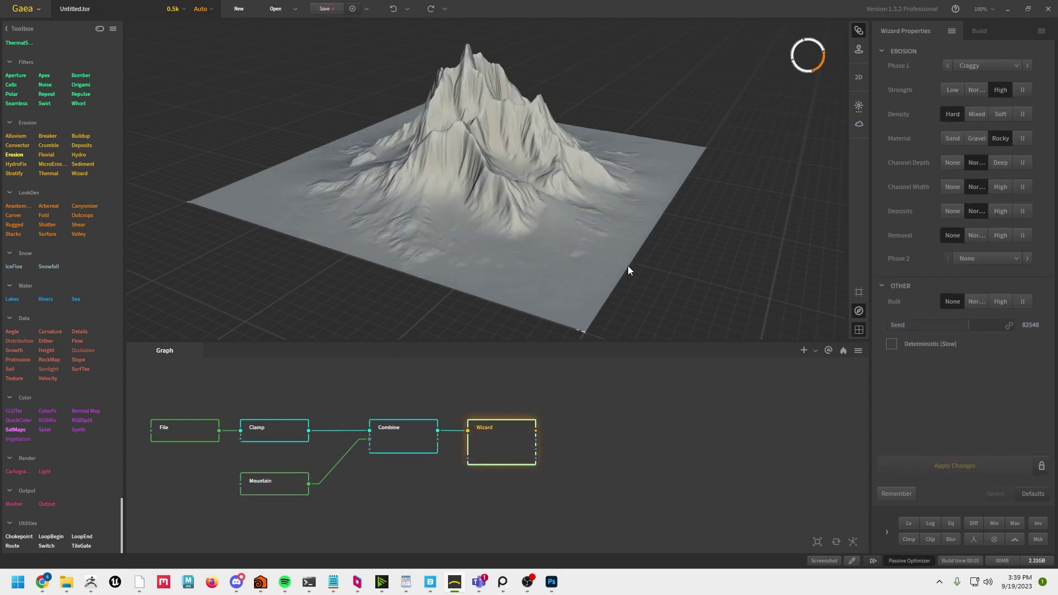
# Set the Combine node's method to Multiply and its ratio to 17%, and inspect the Wizard's output
pyautogui.click(407, 440)
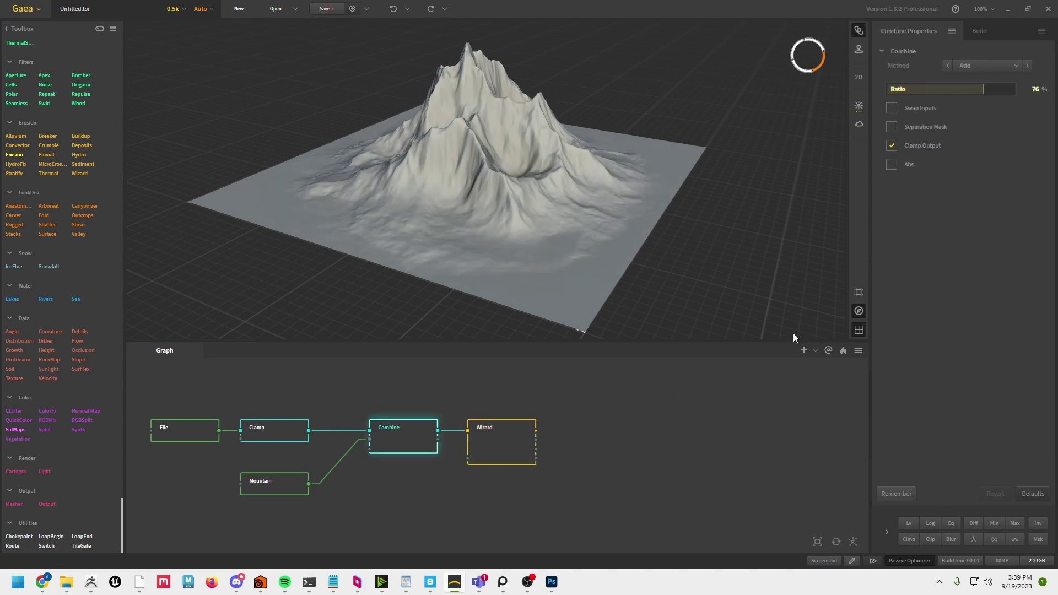
pyautogui.moveTo(984, 89); pyautogui.dragTo(950, 90)
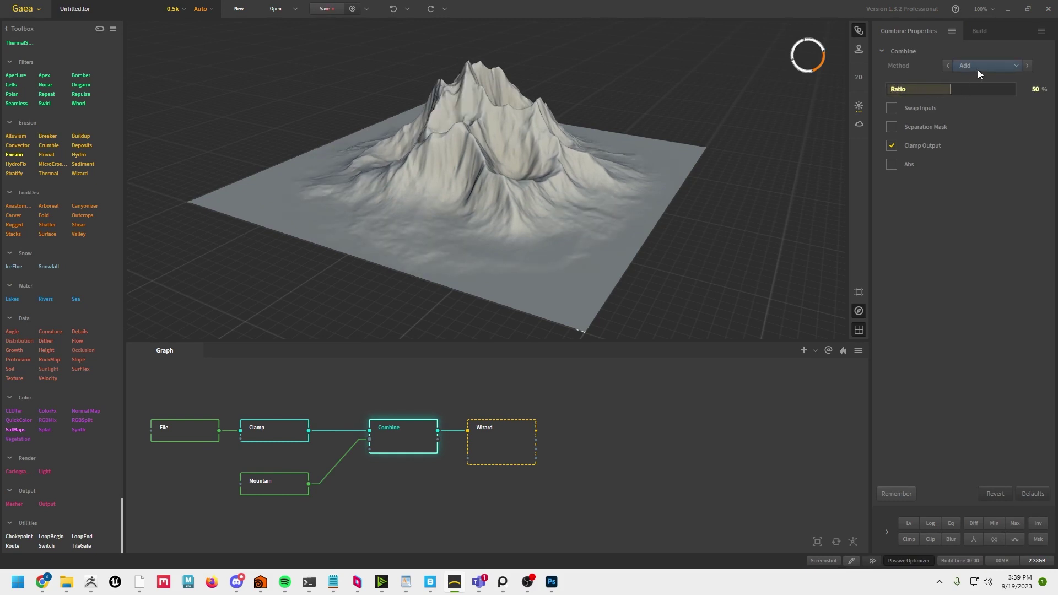
pyautogui.click(978, 69)
pyautogui.click(989, 140)
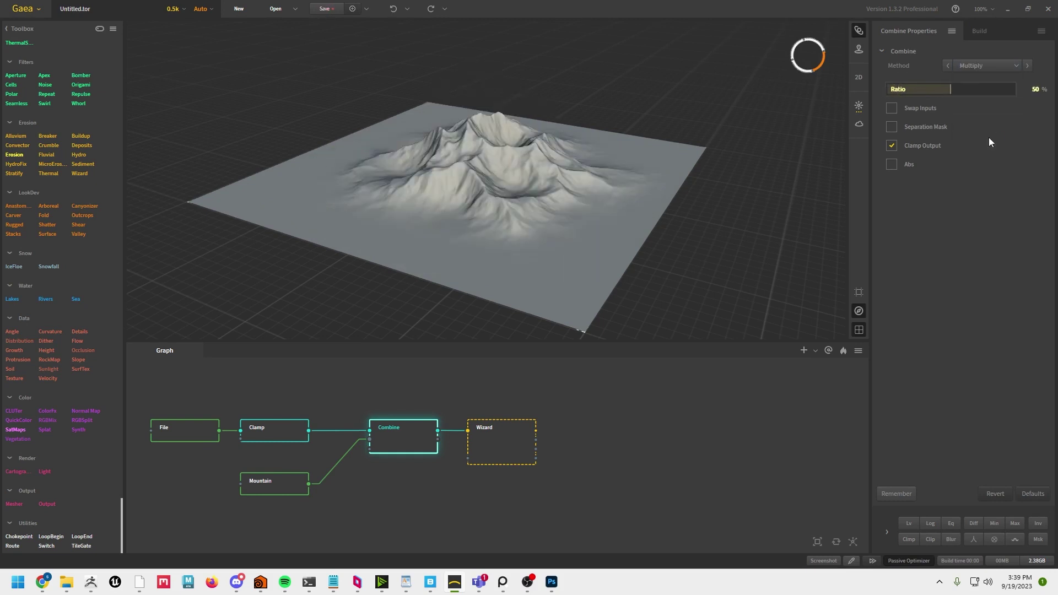
pyautogui.click(948, 89)
pyautogui.moveTo(951, 89); pyautogui.dragTo(911, 92)
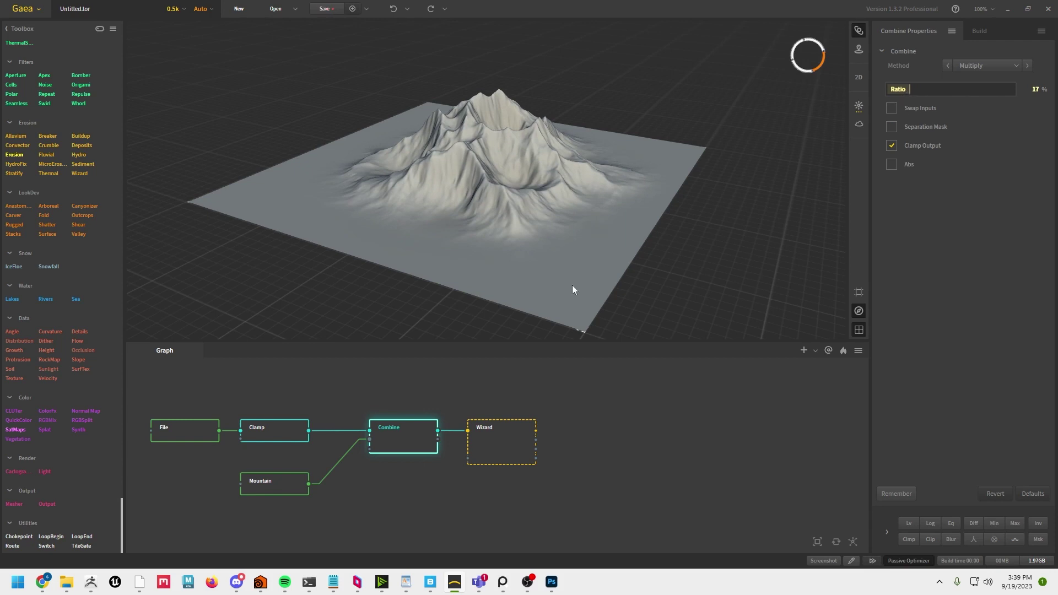
pyautogui.click(471, 457)
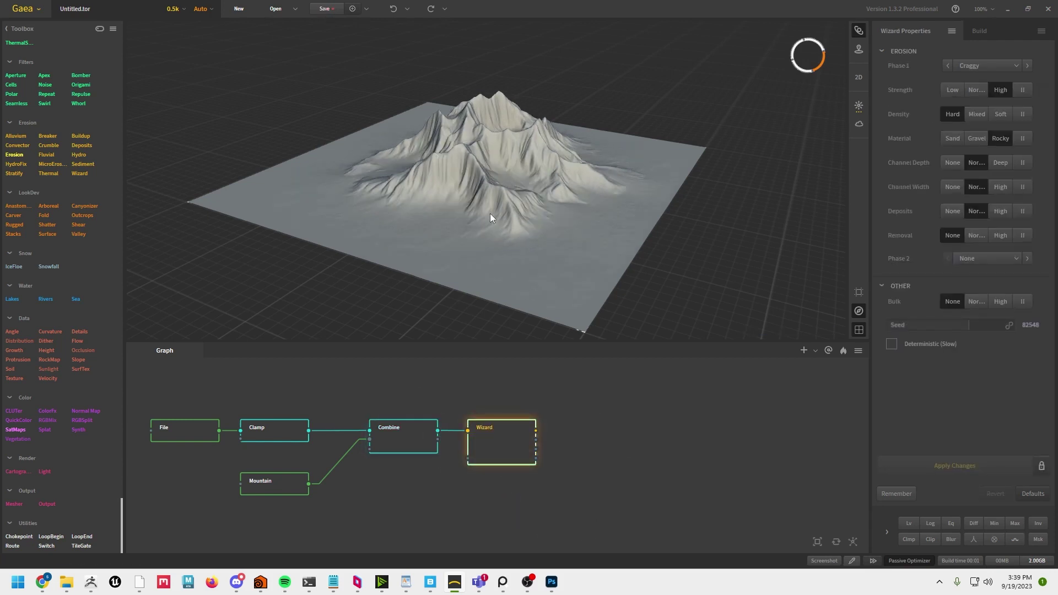
pyautogui.moveTo(511, 220); pyautogui.dragTo(547, 221)
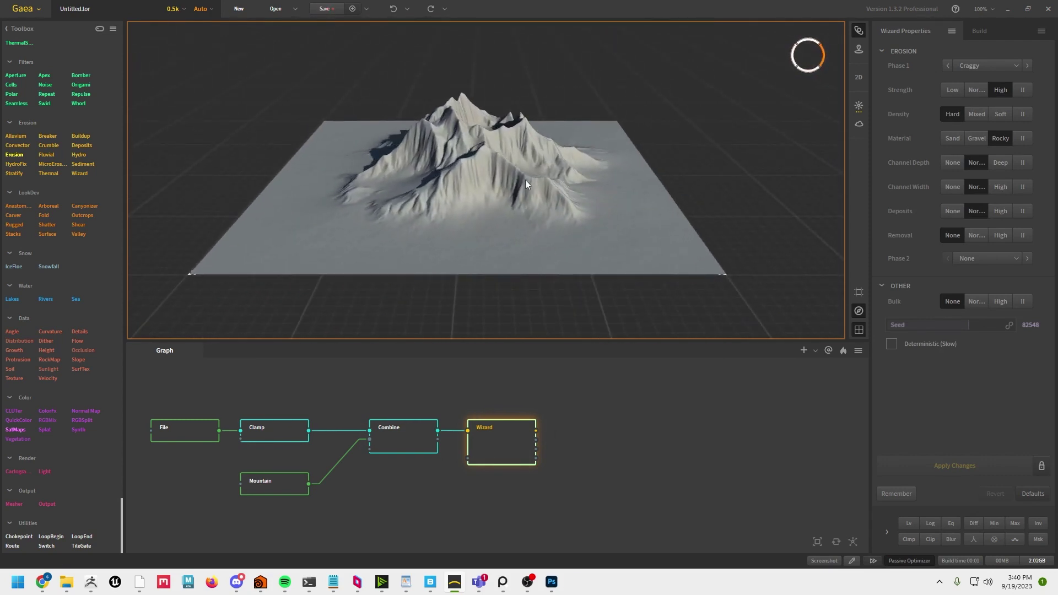
# Add a Snowfall node beside the Wizard node, connect Wizard's output to it and inspect the snow cover
pyautogui.rightClick(614, 443)
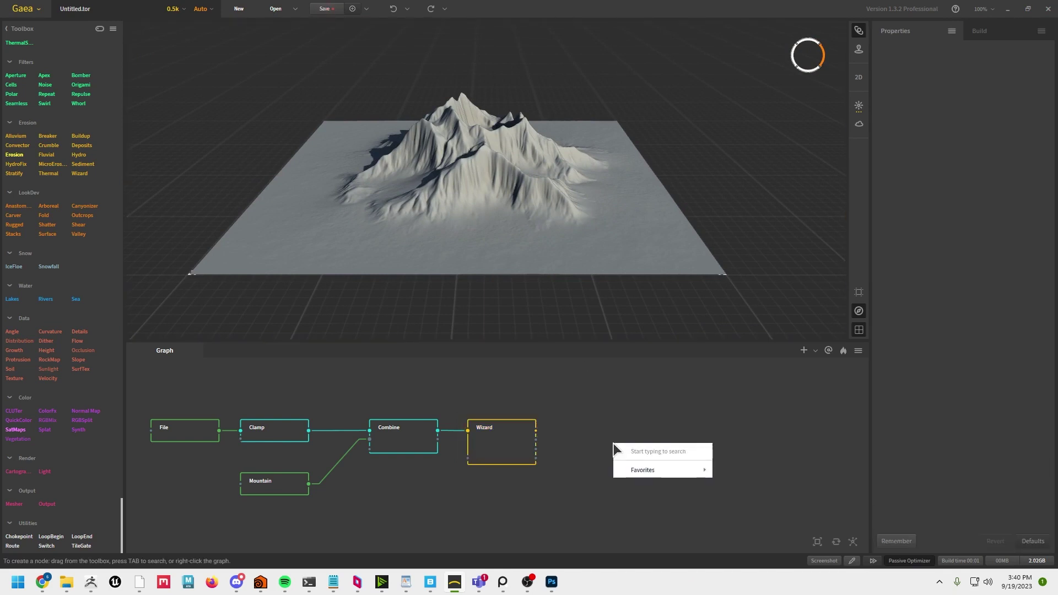
pyautogui.write('sno')
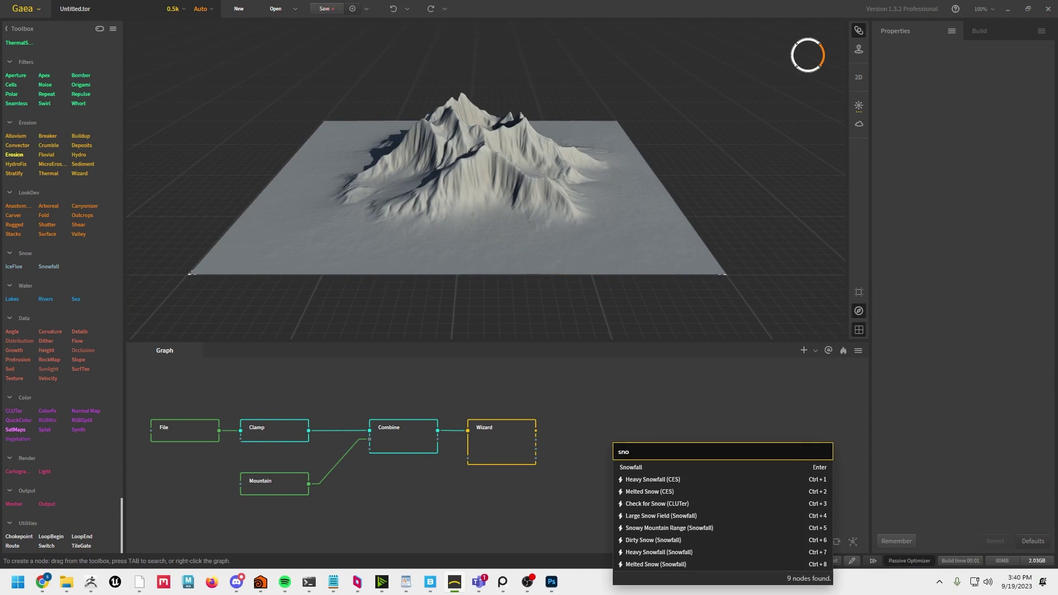
pyautogui.click(643, 467)
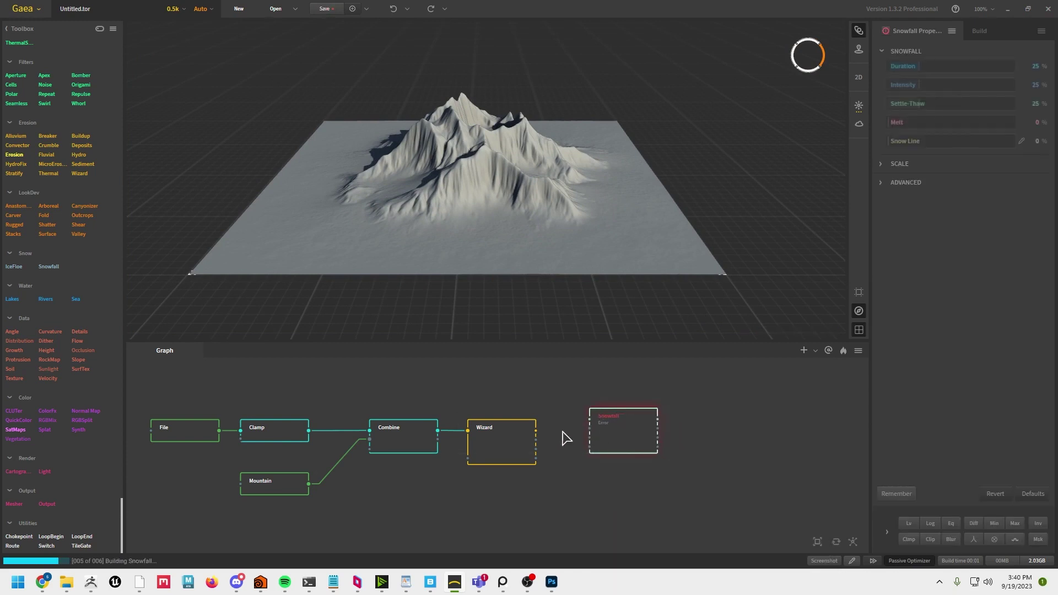
pyautogui.moveTo(536, 430); pyautogui.dragTo(643, 438)
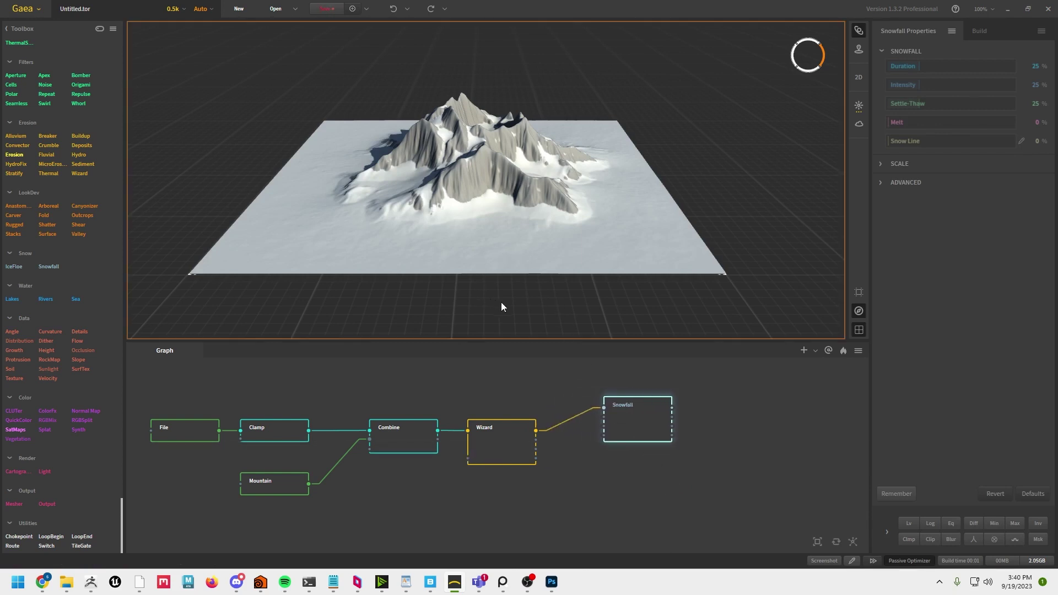
pyautogui.moveTo(452, 301); pyautogui.dragTo(487, 168)
# Add a Texture node below Snowfall and connect Wizard's output to its input
pyautogui.click(629, 490)
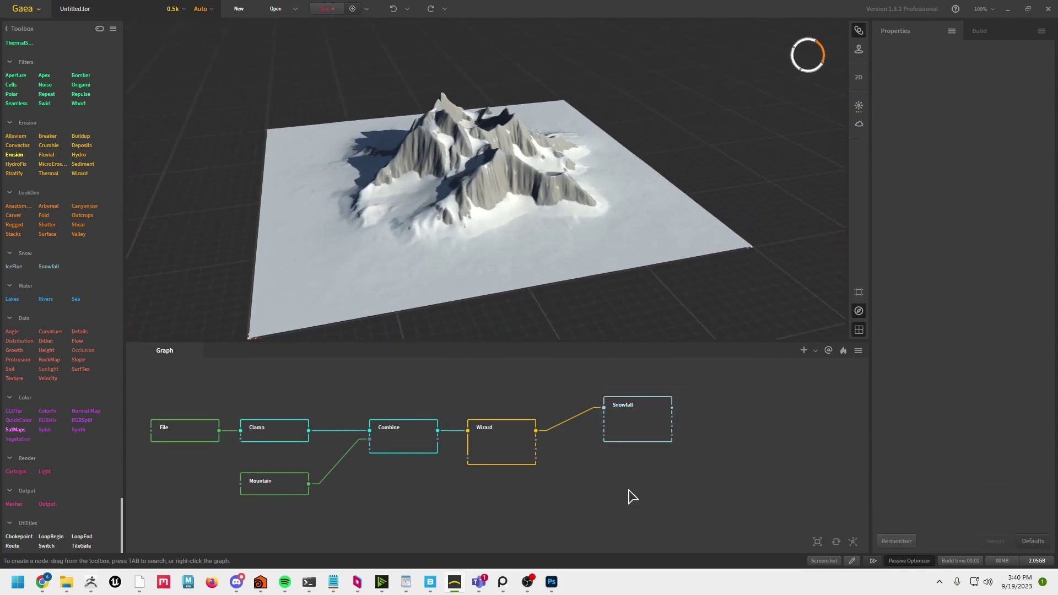
pyautogui.rightClick(628, 496)
pyautogui.write('te')
pyautogui.click(648, 523)
pyautogui.moveTo(649, 503); pyautogui.dragTo(606, 488)
pyautogui.moveTo(536, 431); pyautogui.dragTo(634, 483)
pyautogui.moveTo(521, 231); pyautogui.dragTo(443, 247)
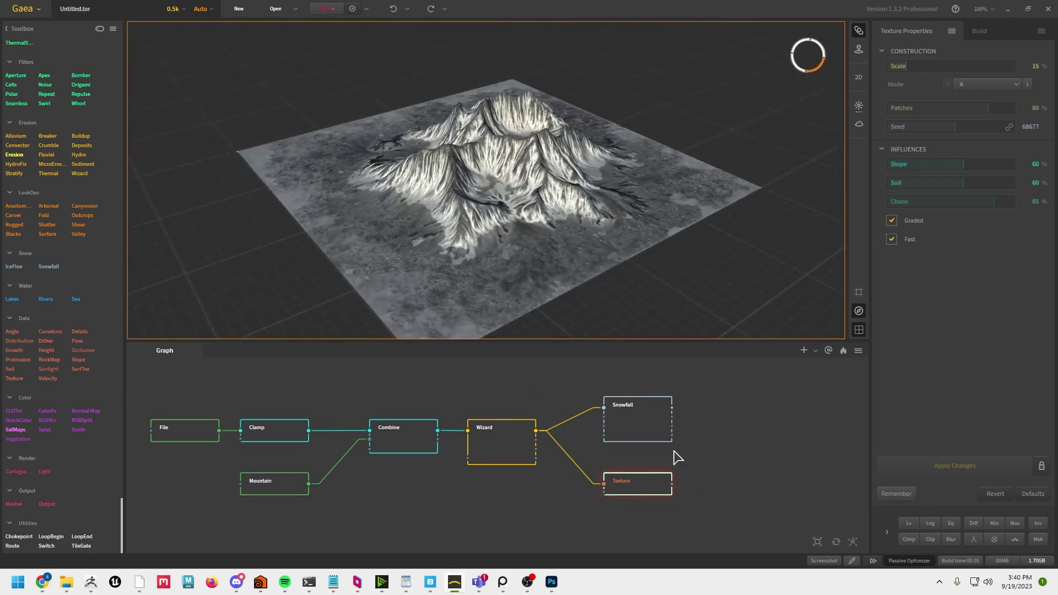
# Add a SatMaps node fed by Texture and, from the Rocky library, compare gradients 0378 and 0417 to 0419 before applying 0420
pyautogui.rightClick(710, 492)
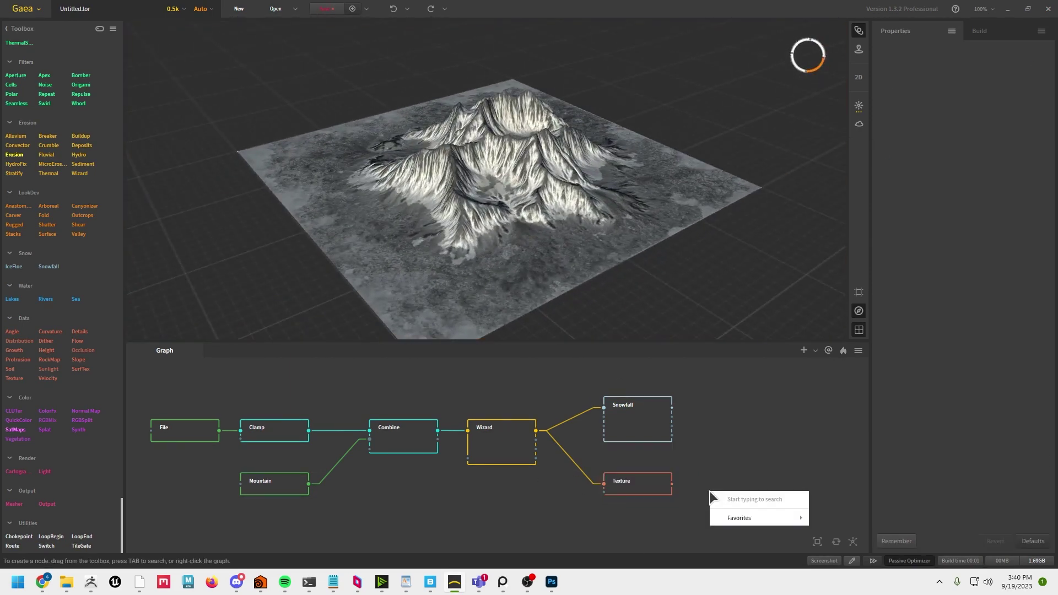
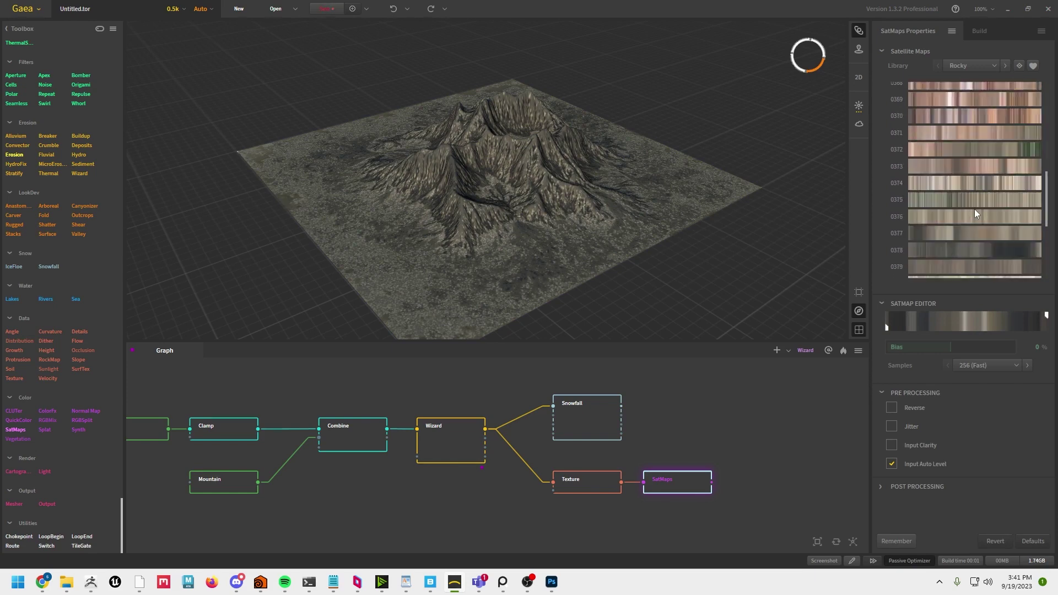
pyautogui.click(974, 144)
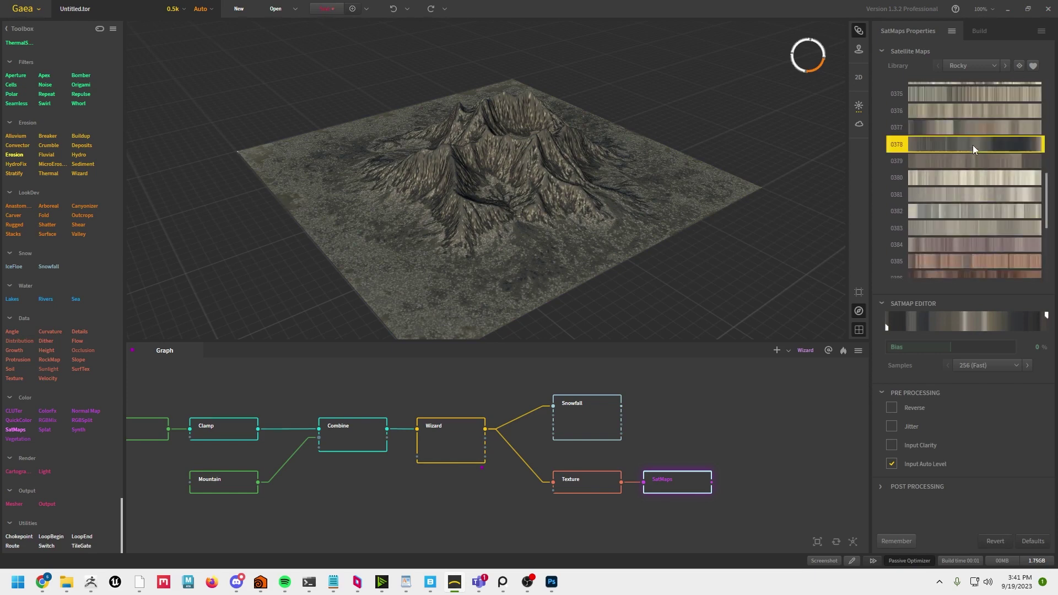
pyautogui.scroll(-3, 986, 221)
pyautogui.scroll(-10, 990, 230)
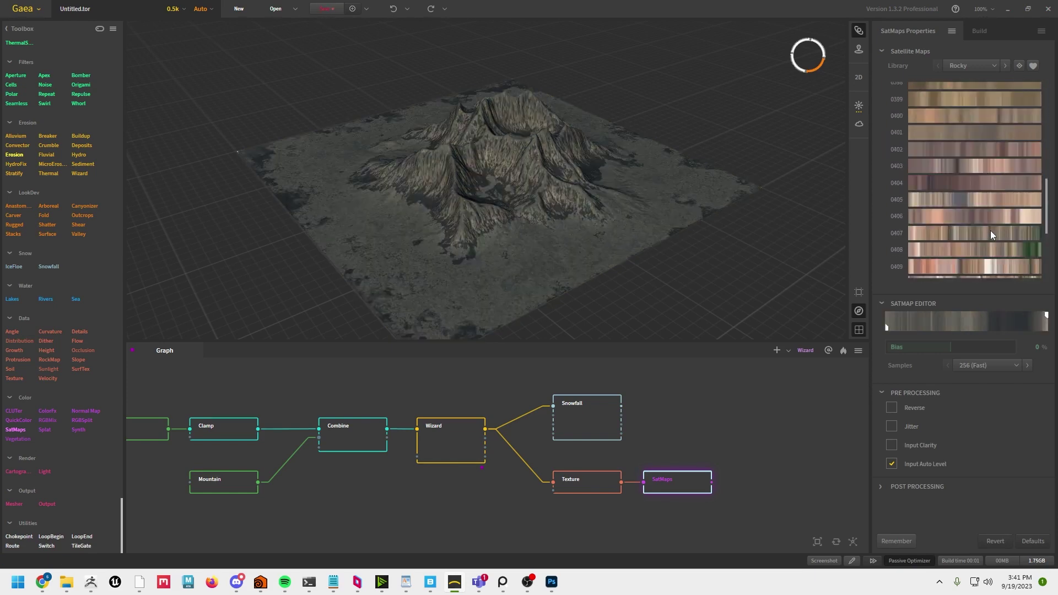
pyautogui.click(973, 140)
pyautogui.click(971, 153)
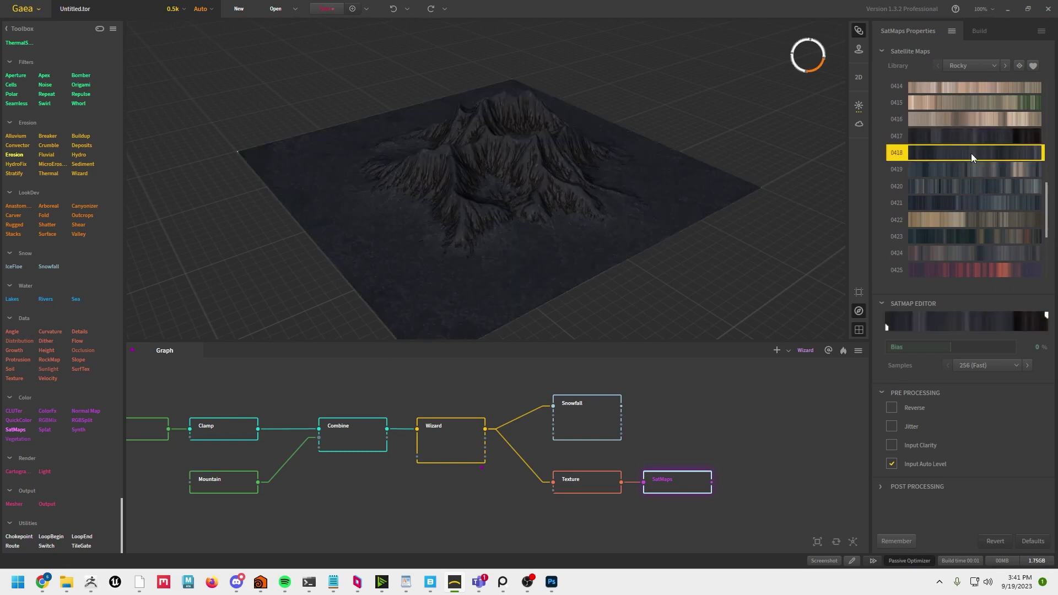
pyautogui.click(970, 175)
pyautogui.click(969, 187)
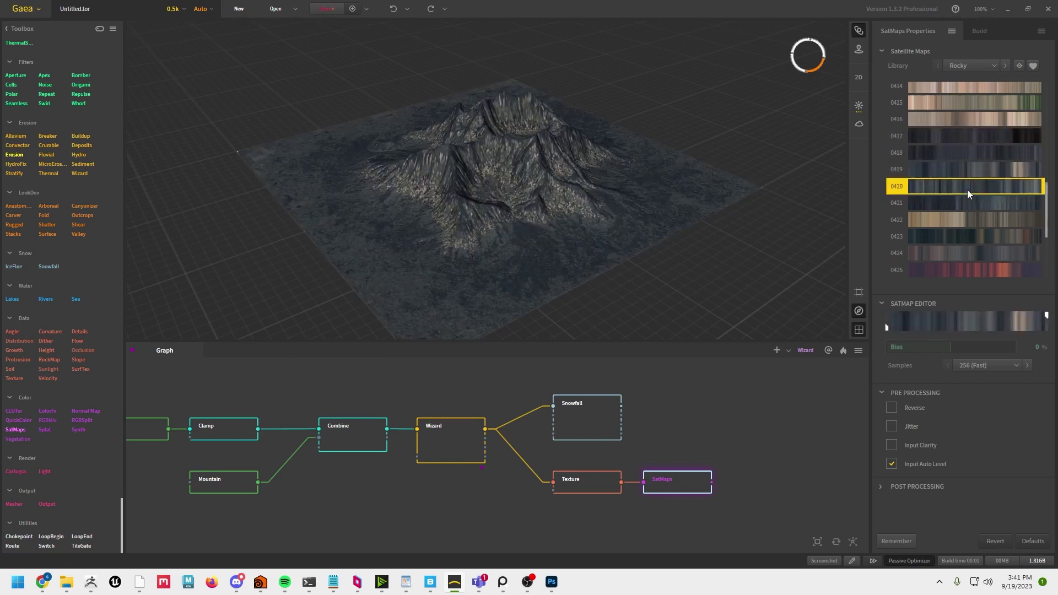
# Browse the Rocky library for a dark-to-white gradient, apply 0033 to the SatMaps node and trim its range to the darker half
pyautogui.scroll(-1, 966, 247)
pyautogui.scroll(-12, 965, 248)
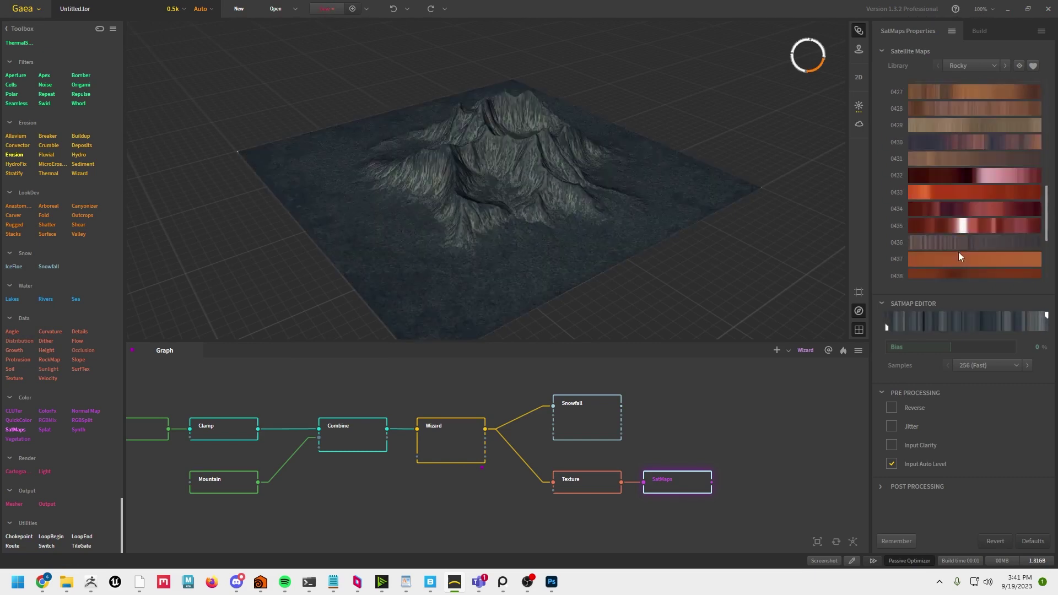
pyautogui.scroll(-12, 960, 256)
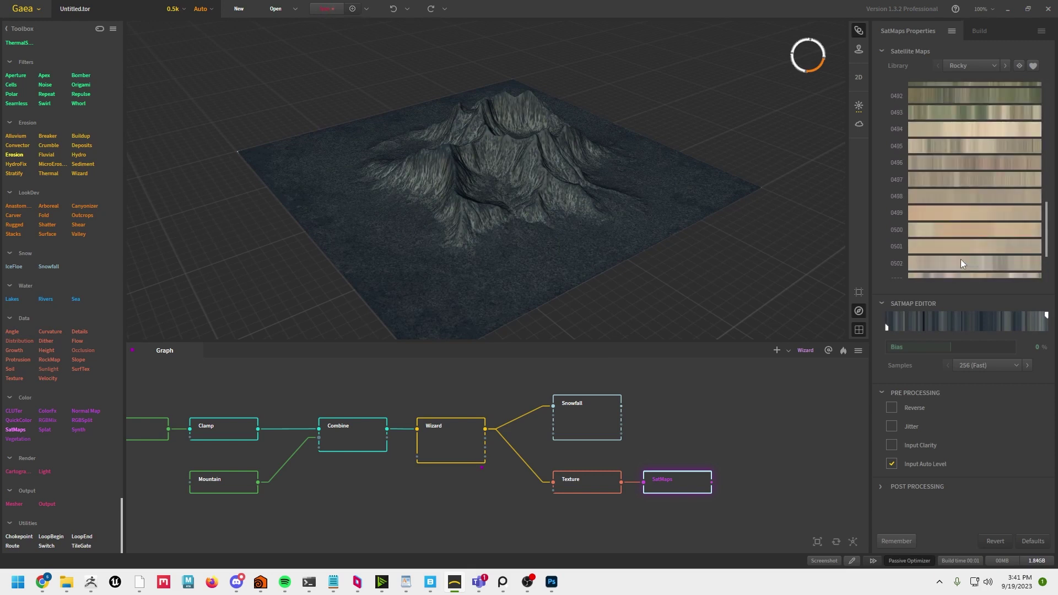
pyautogui.scroll(-7, 960, 259)
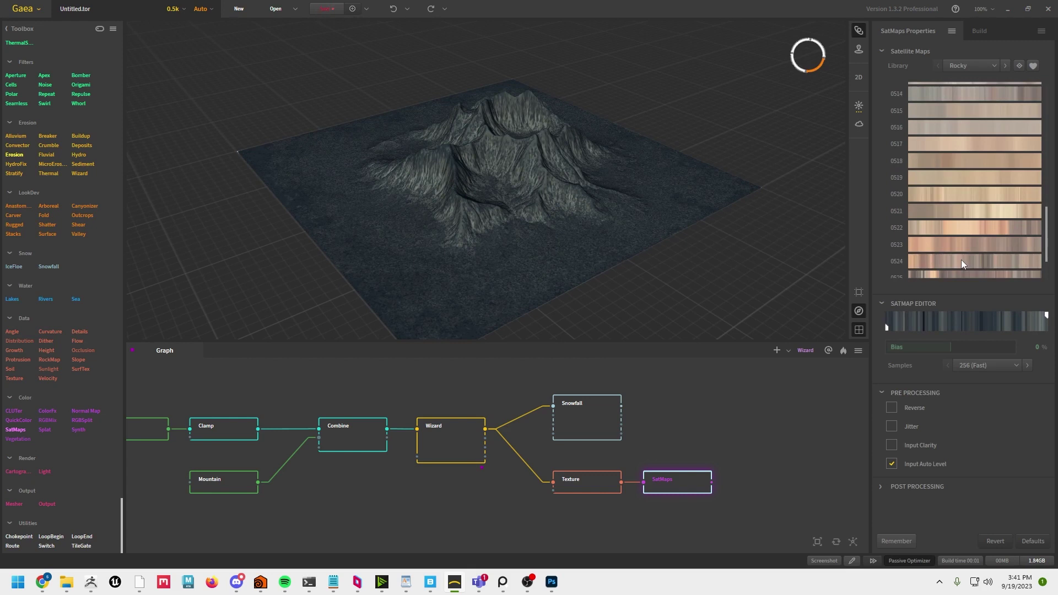
pyautogui.scroll(-12, 961, 260)
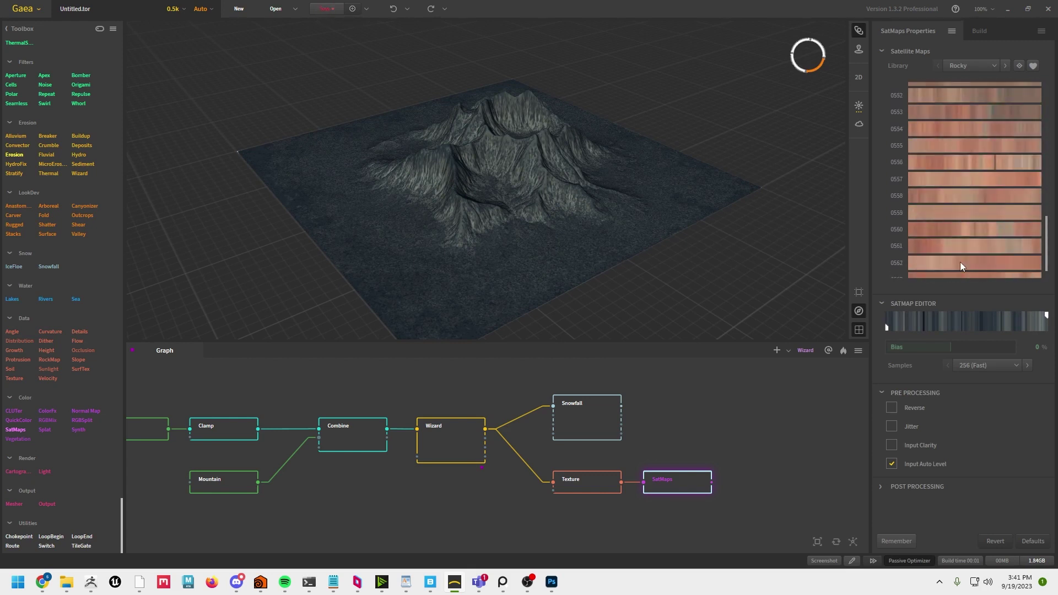
pyautogui.scroll(-10, 960, 263)
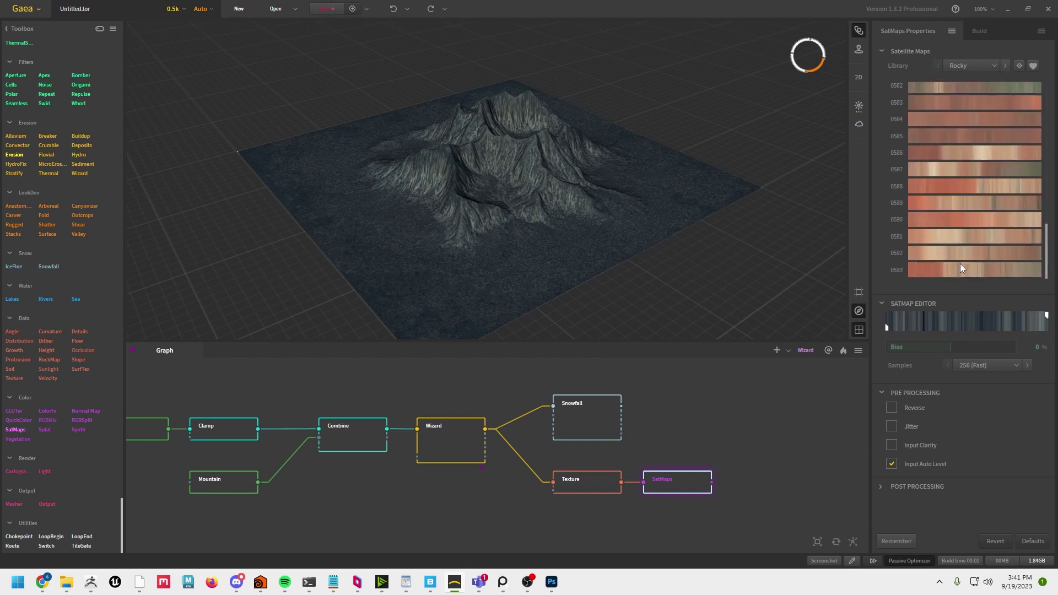
pyautogui.scroll(2, 960, 268)
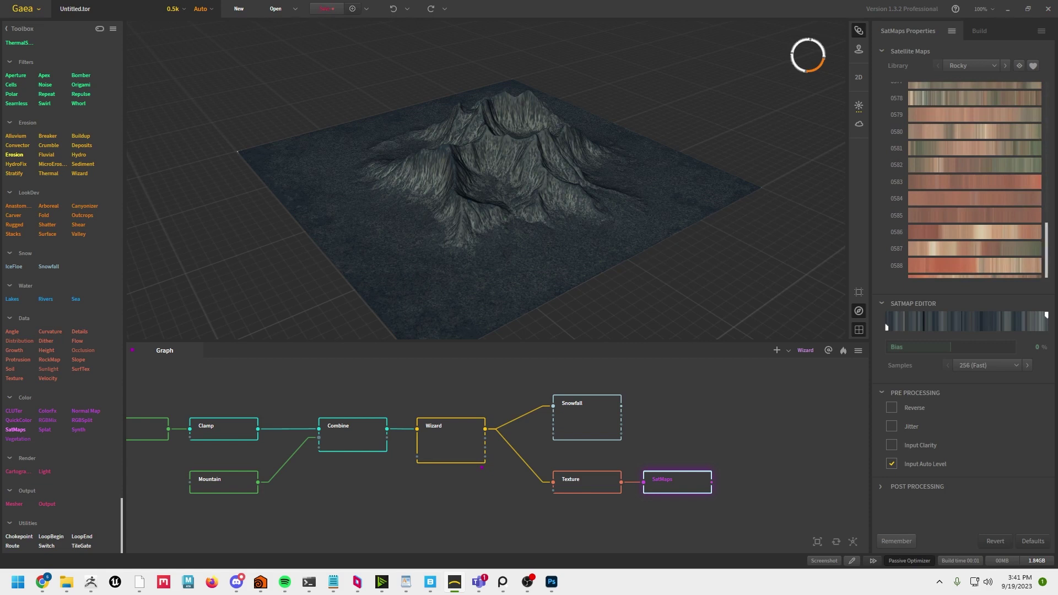
pyautogui.moveTo(1046, 264); pyautogui.dragTo(1035, 111)
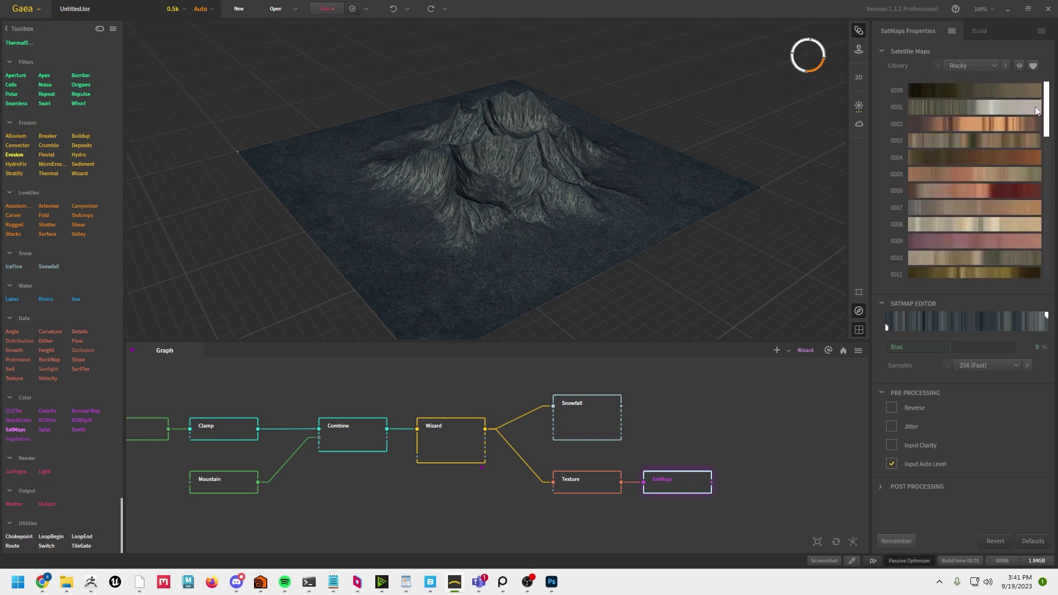
pyautogui.scroll(-11, 1013, 145)
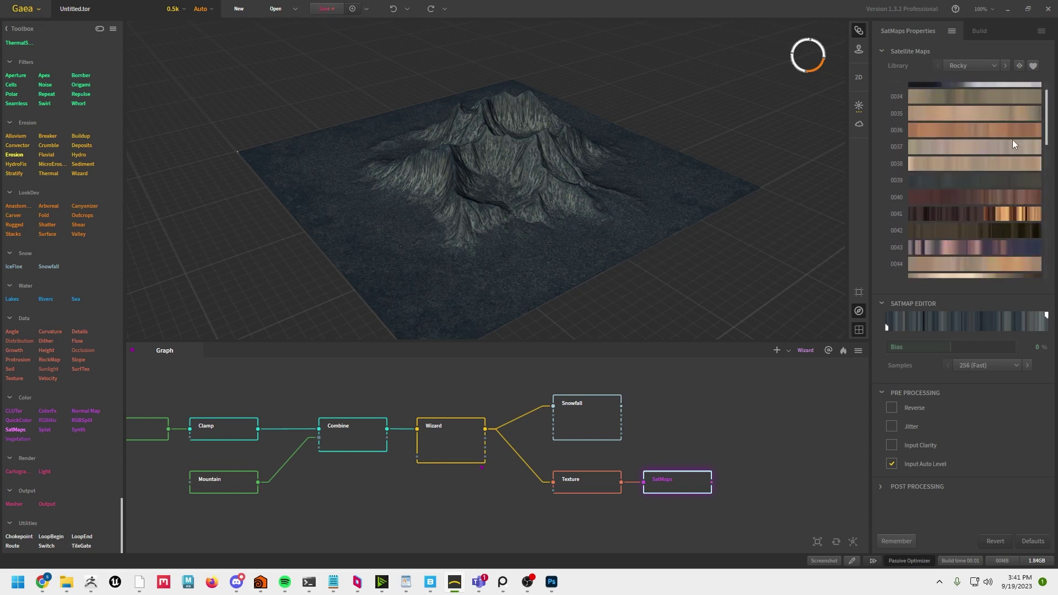
pyautogui.scroll(1, 1012, 140)
pyautogui.click(1005, 136)
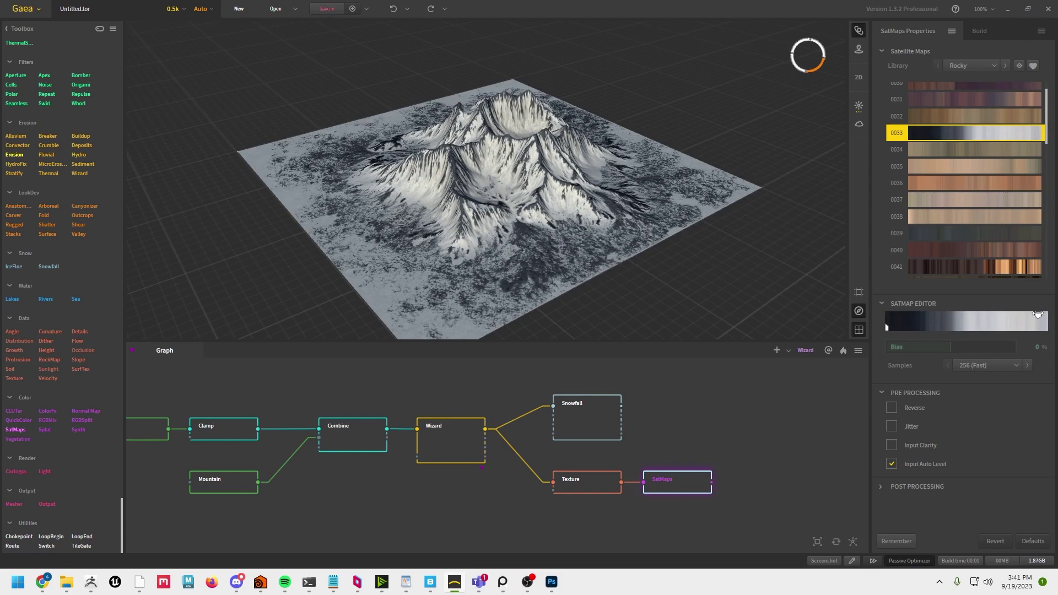
pyautogui.moveTo(1027, 315); pyautogui.dragTo(966, 314)
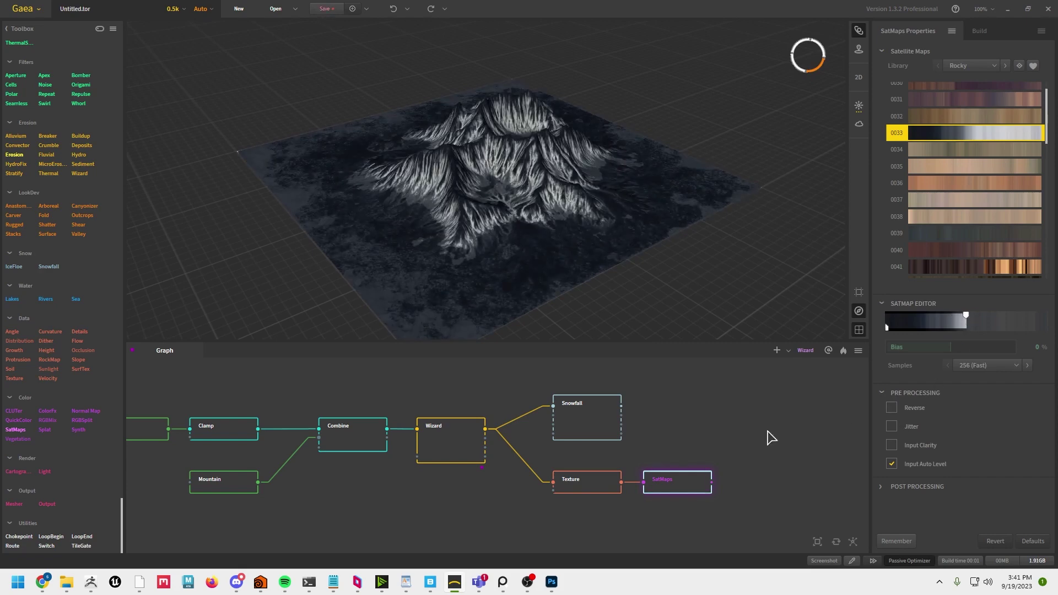
# Add a Combine node after SatMaps, feeding Snowfall's secondary output into its first input and the SatMaps output into its second
pyautogui.moveTo(726, 431); pyautogui.dragTo(585, 438, button='right')
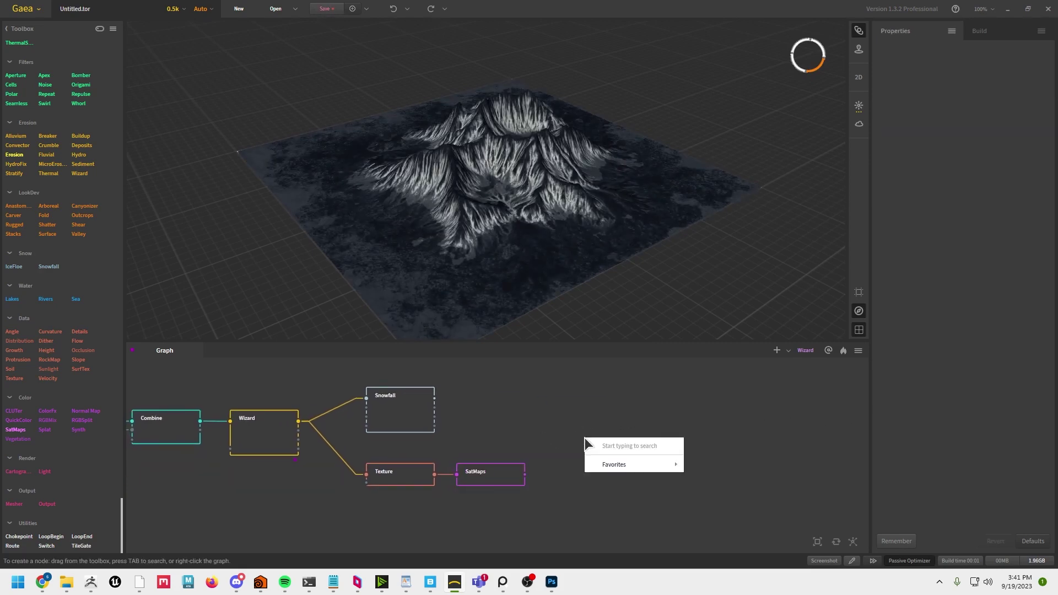
pyautogui.write('com')
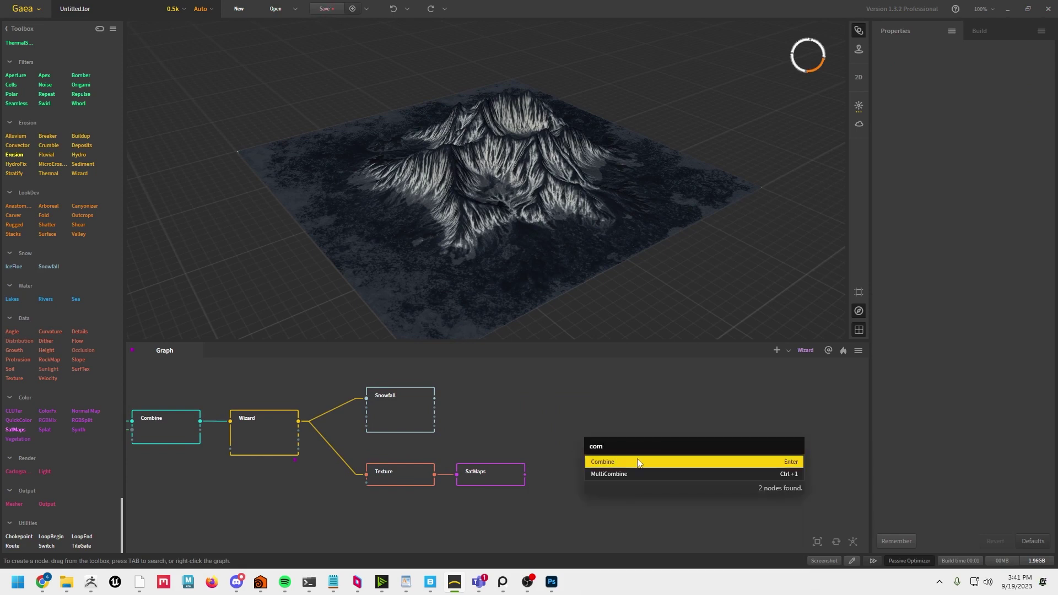
pyautogui.click(633, 462)
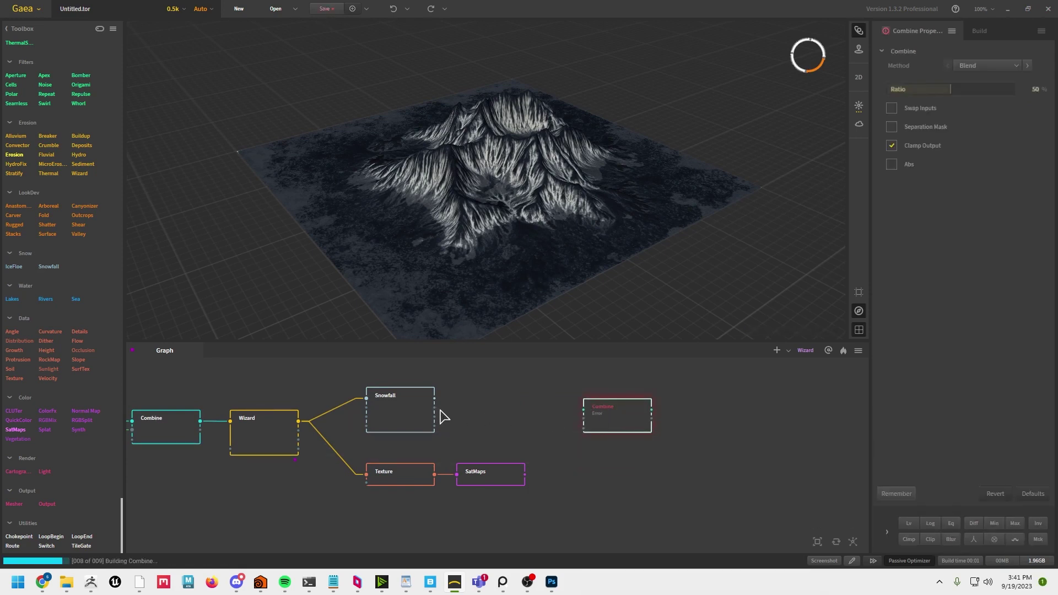
pyautogui.moveTo(435, 408); pyautogui.dragTo(644, 447)
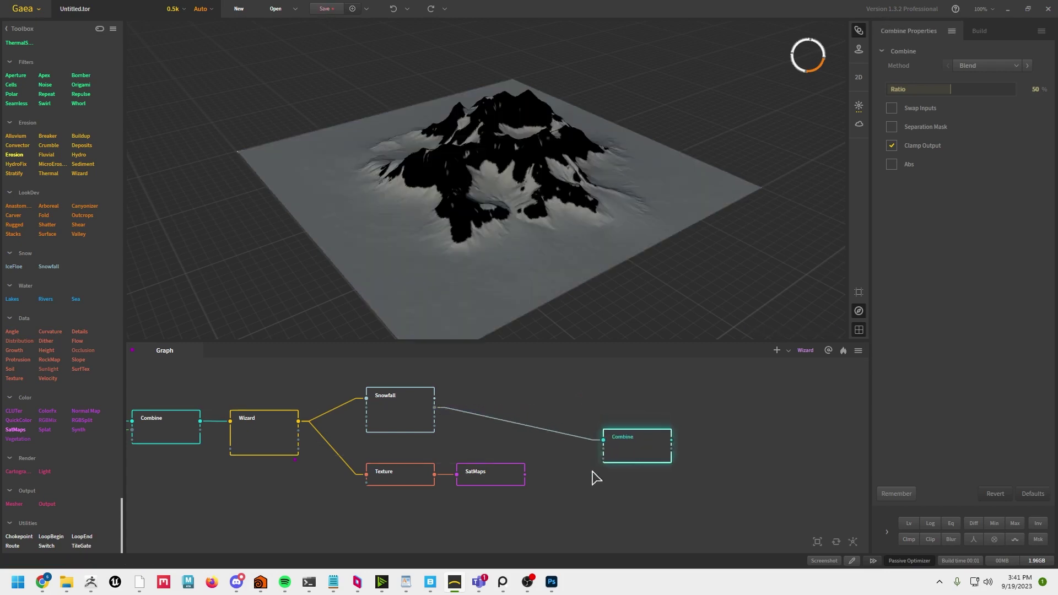
pyautogui.moveTo(526, 476); pyautogui.dragTo(604, 452)
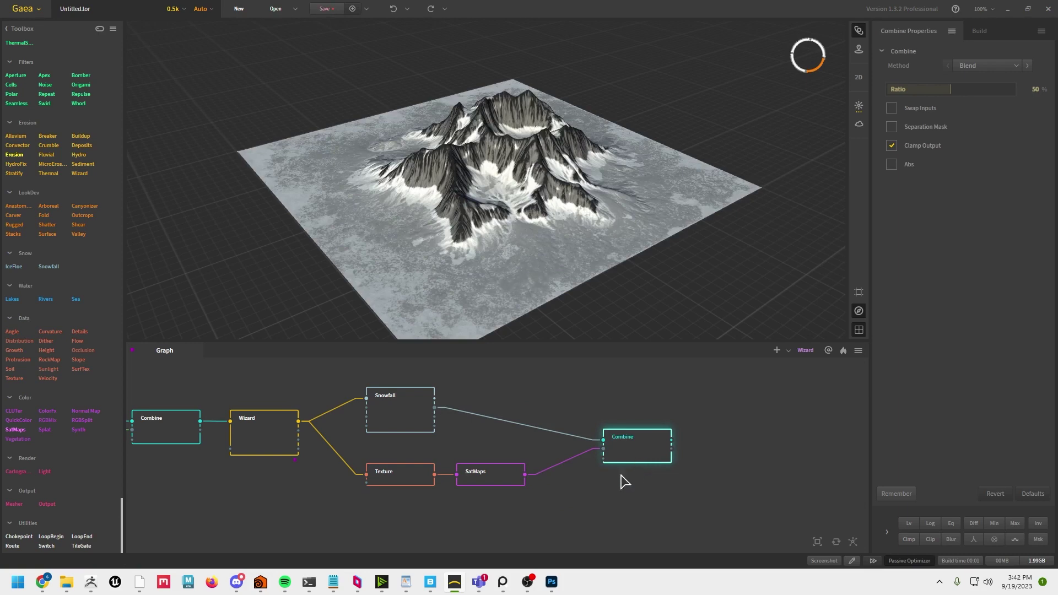
pyautogui.moveTo(576, 213)
pyautogui.mouseDown()
pyautogui.moveTo(356, 203)
pyautogui.moveTo(464, 219)
pyautogui.mouseUp()
# Try gradients 0046, 0049 and 0079 on the SatMaps node before applying 0099 from the Rocky library
pyautogui.click(507, 473)
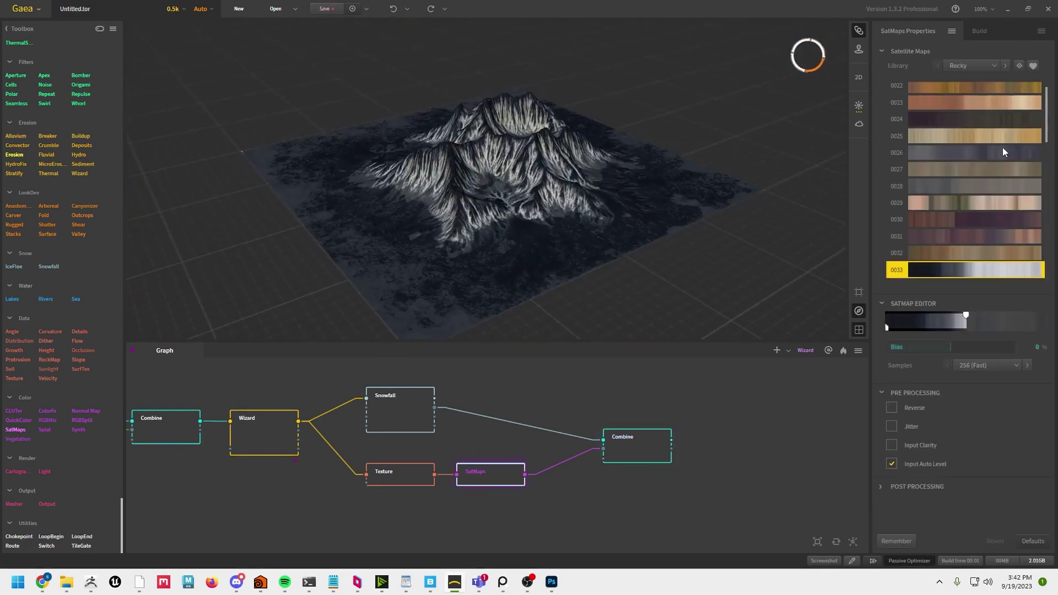
pyautogui.scroll(-6, 987, 263)
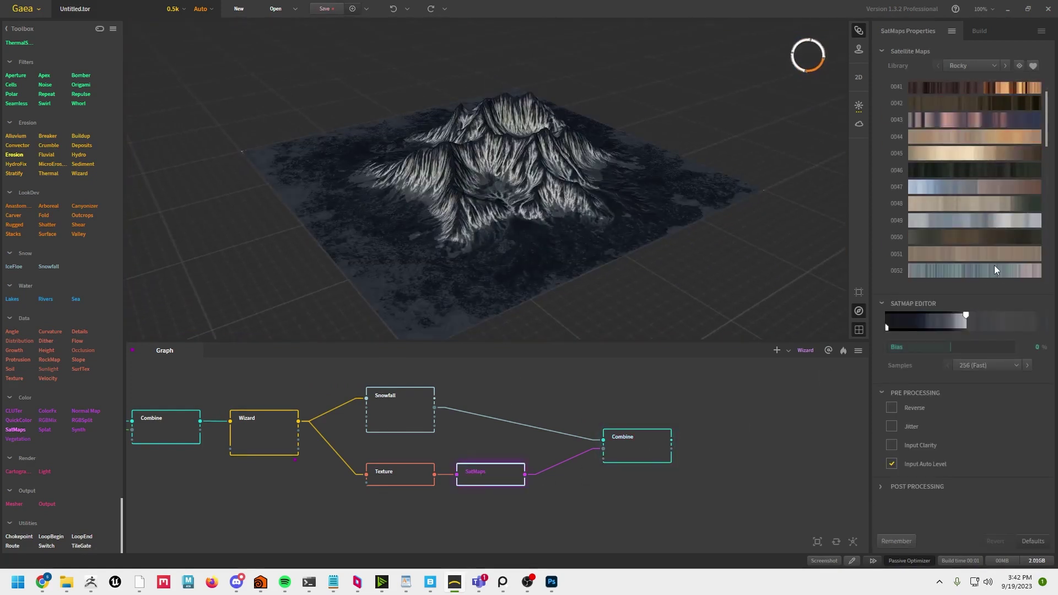
pyautogui.click(988, 175)
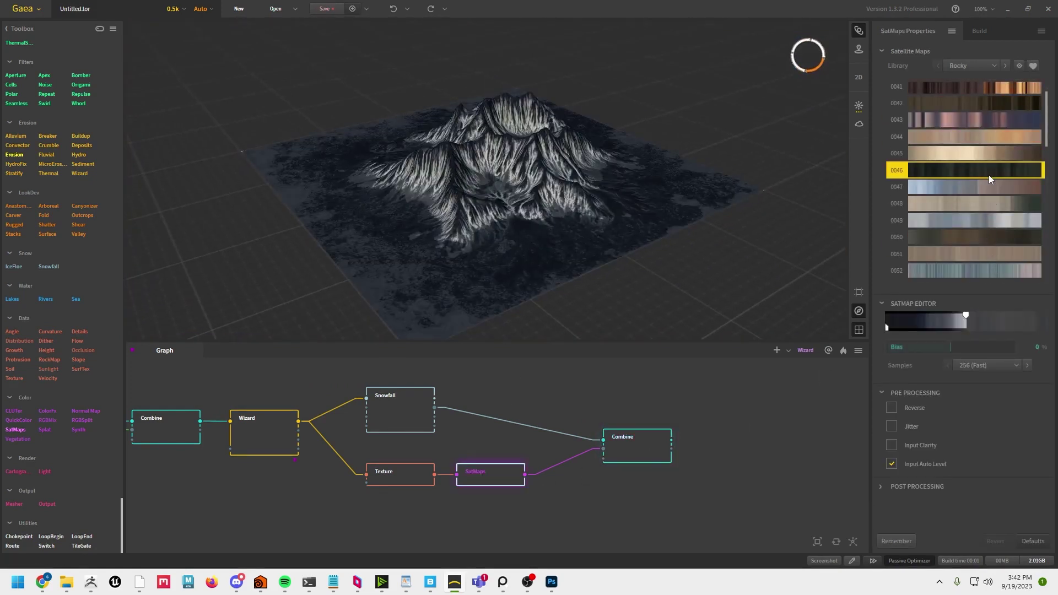
pyautogui.click(990, 225)
pyautogui.scroll(-3, 991, 228)
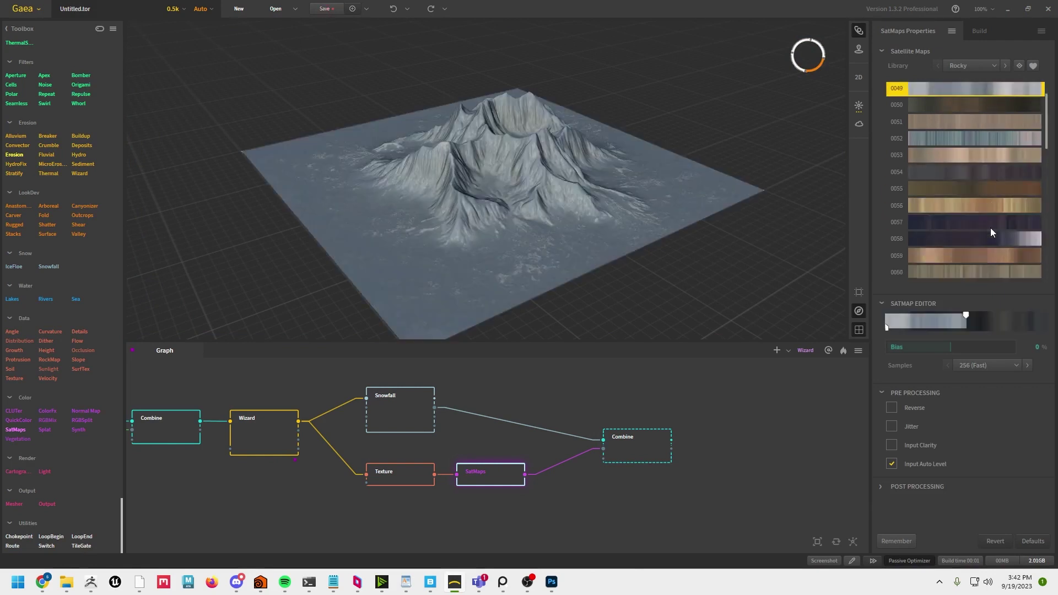
pyautogui.scroll(-8, 991, 227)
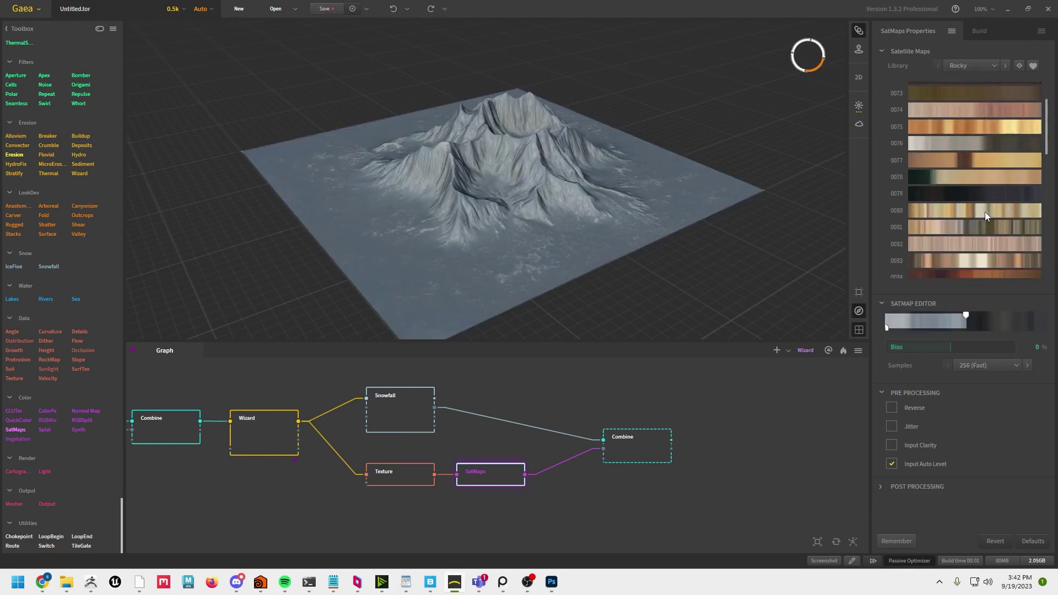
pyautogui.click(984, 200)
pyautogui.scroll(-4, 984, 201)
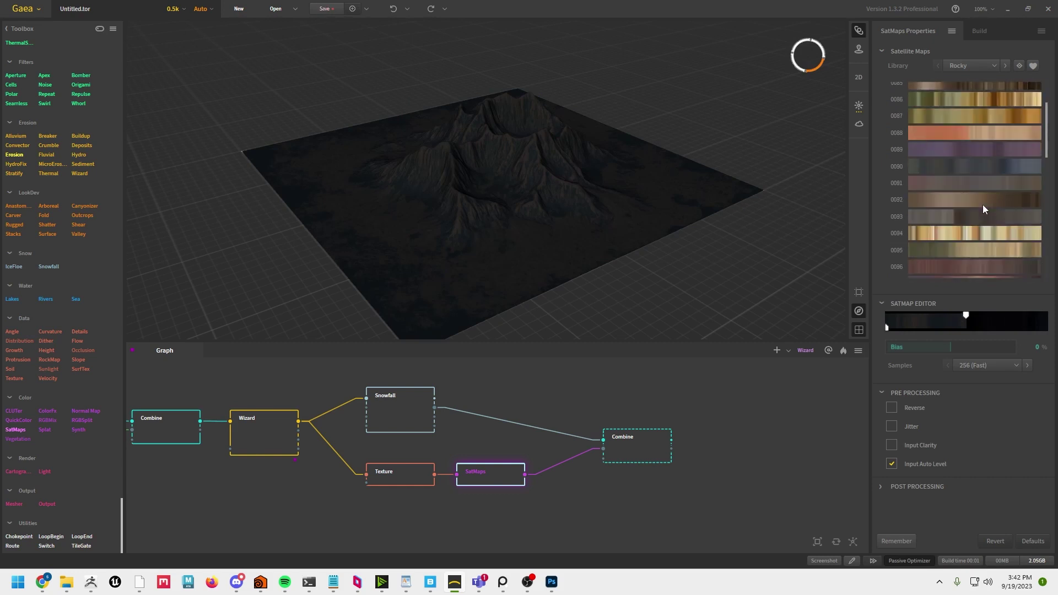
pyautogui.scroll(-4, 984, 205)
pyautogui.click(984, 135)
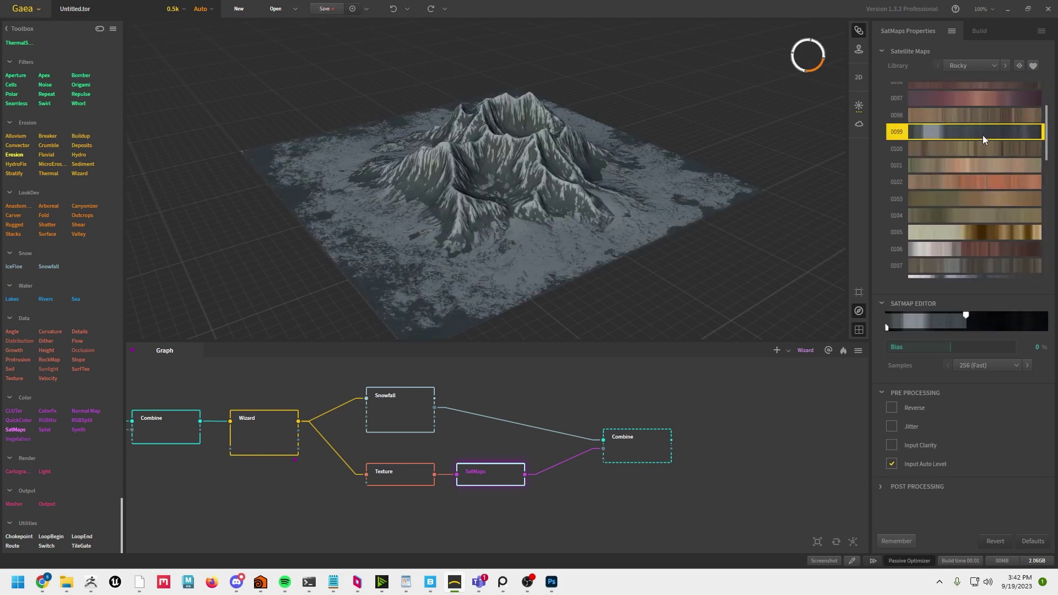
# Inspect the terrain from another angle and compare the outputs of the final Combine, SatMaps, Texture and Snowfall nodes
pyautogui.click(628, 448)
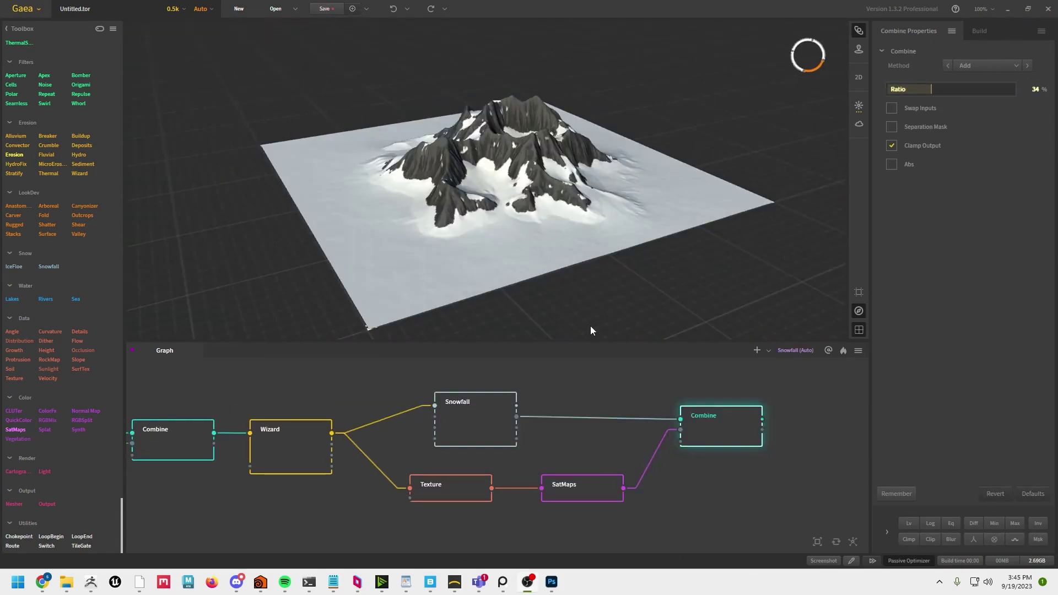
pyautogui.moveTo(569, 283); pyautogui.dragTo(588, 294)
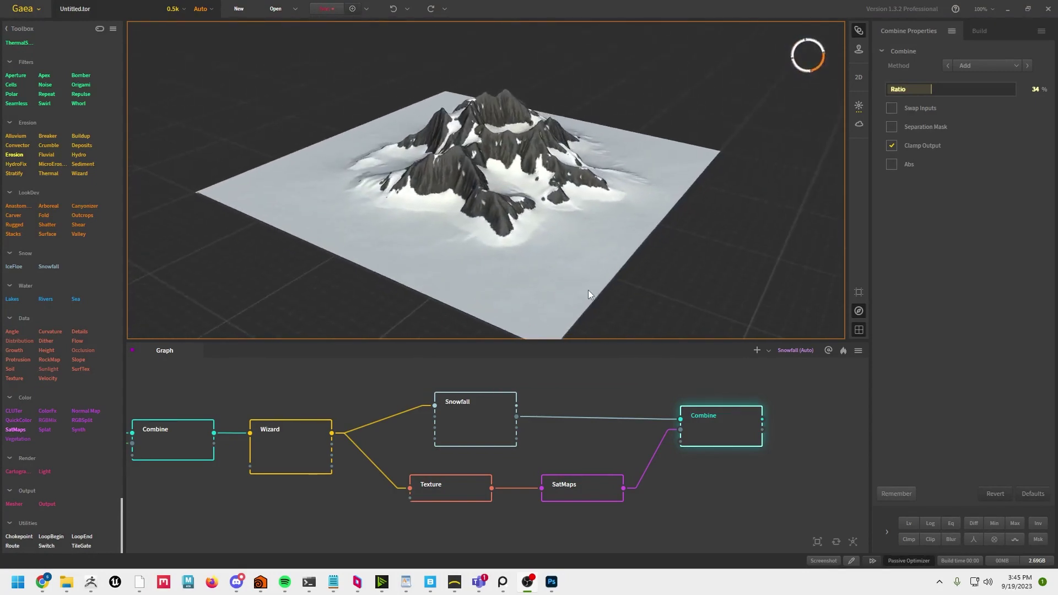
pyautogui.click(572, 499)
pyautogui.click(441, 496)
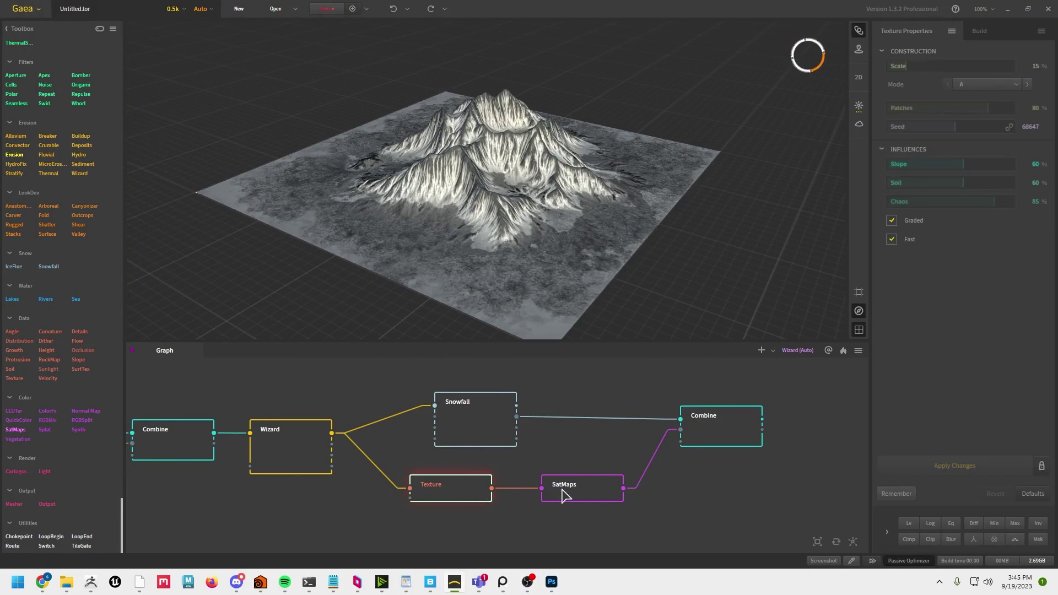
pyautogui.click(733, 429)
pyautogui.click(473, 427)
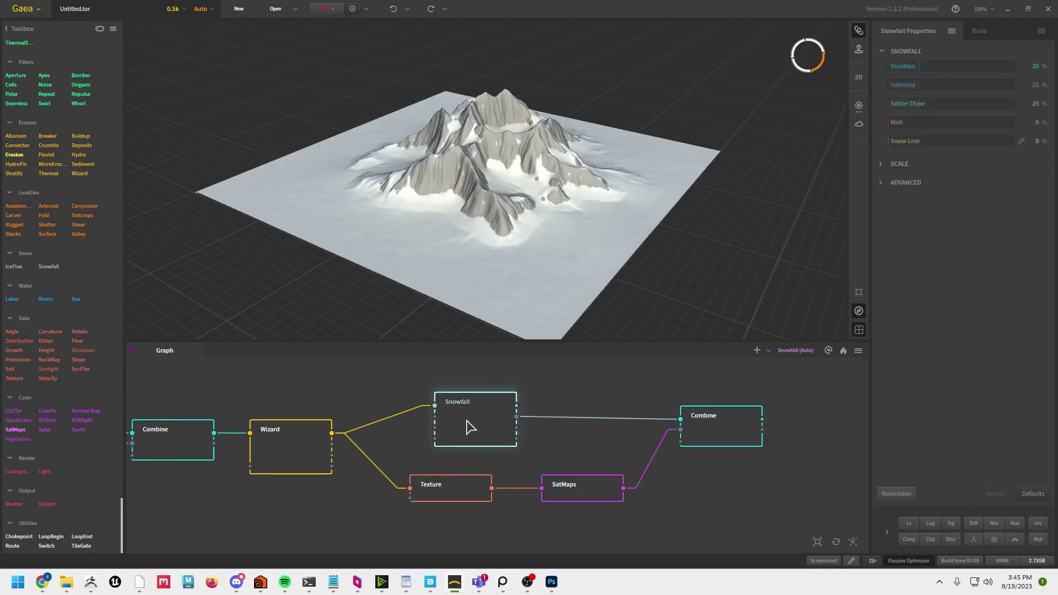
# Mark the Wizard node and the final Combine node for export
pyautogui.click(278, 447)
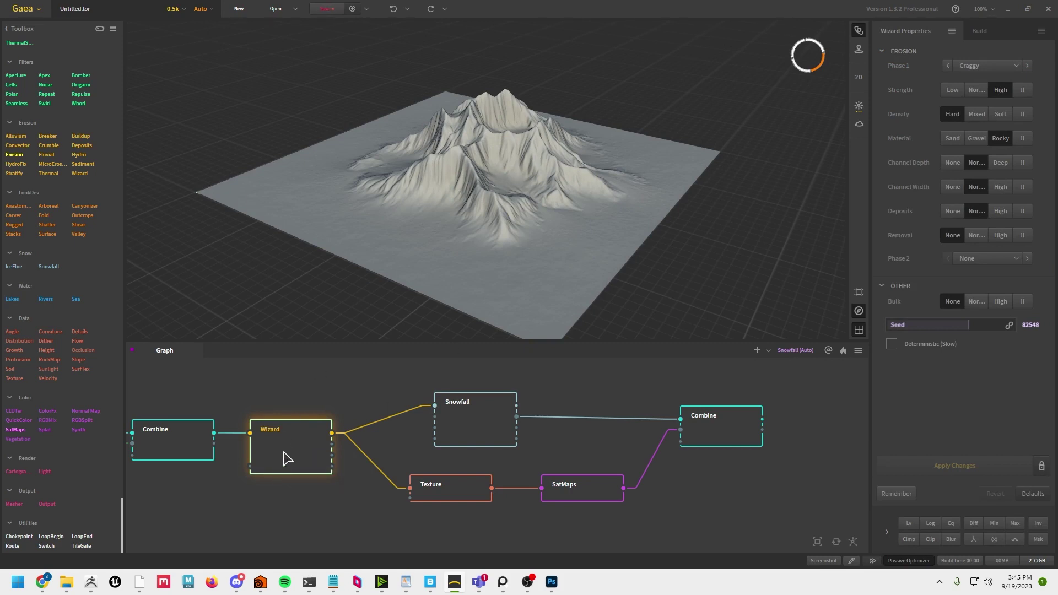
pyautogui.rightClick(292, 449)
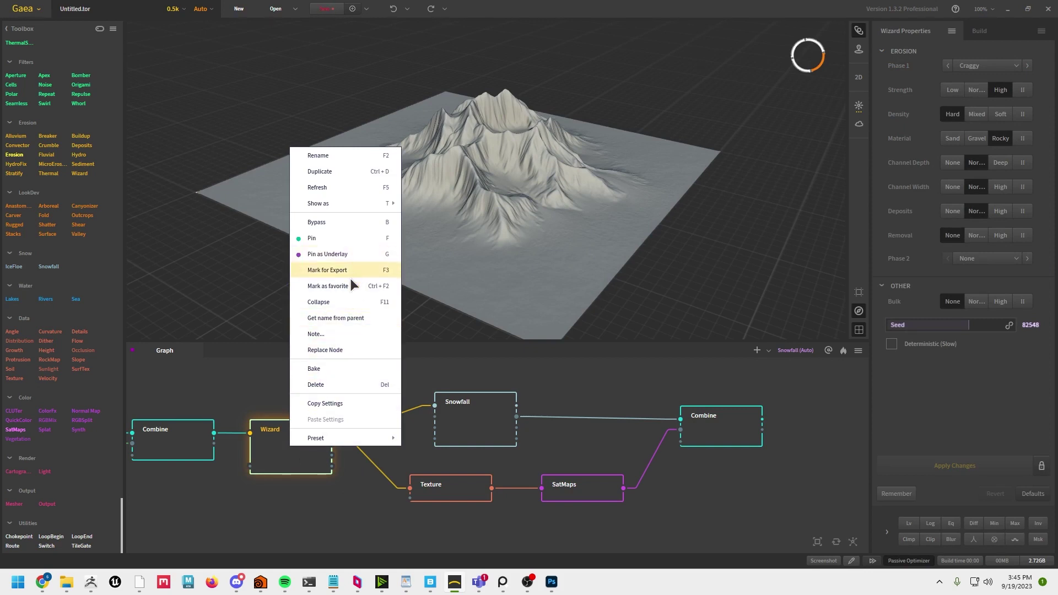
pyautogui.click(324, 273)
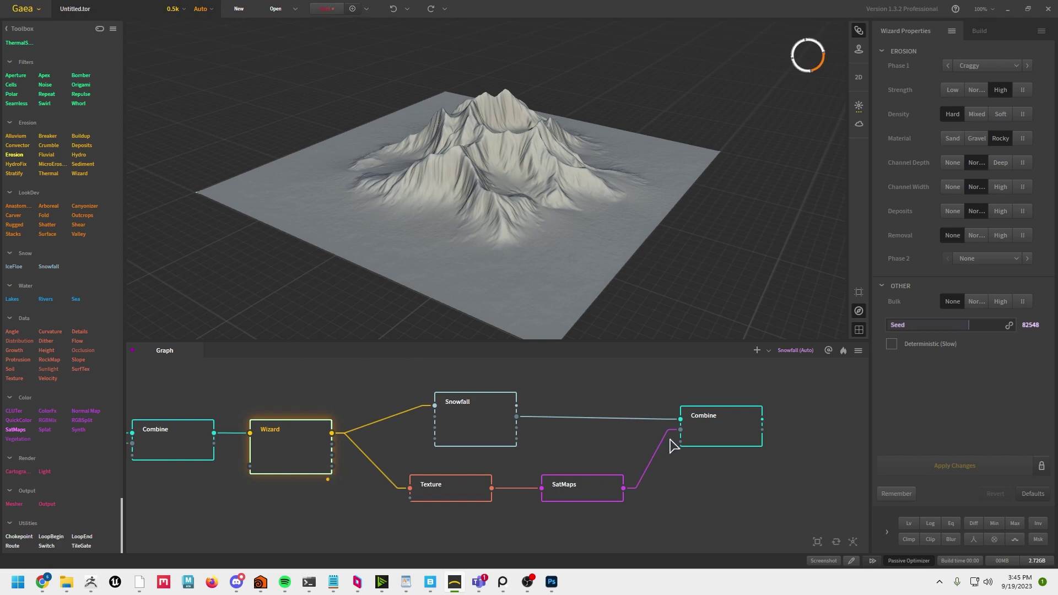
pyautogui.click(712, 443)
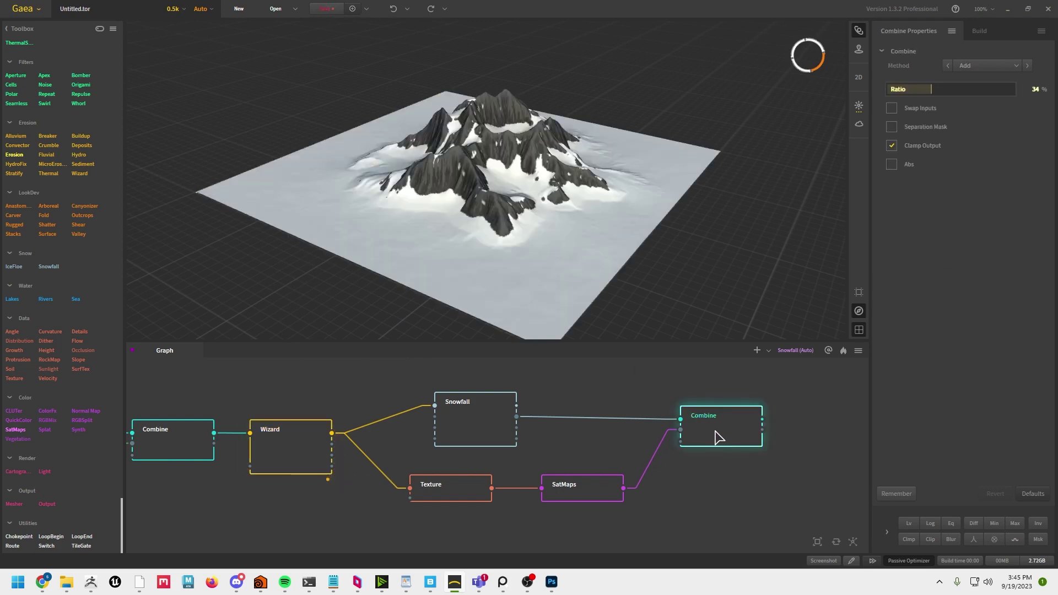
pyautogui.rightClick(713, 438)
pyautogui.click(744, 267)
# In the build settings, rename the Combine output to color and the Wizard output to height, and set both formats to .exr
pyautogui.click(975, 32)
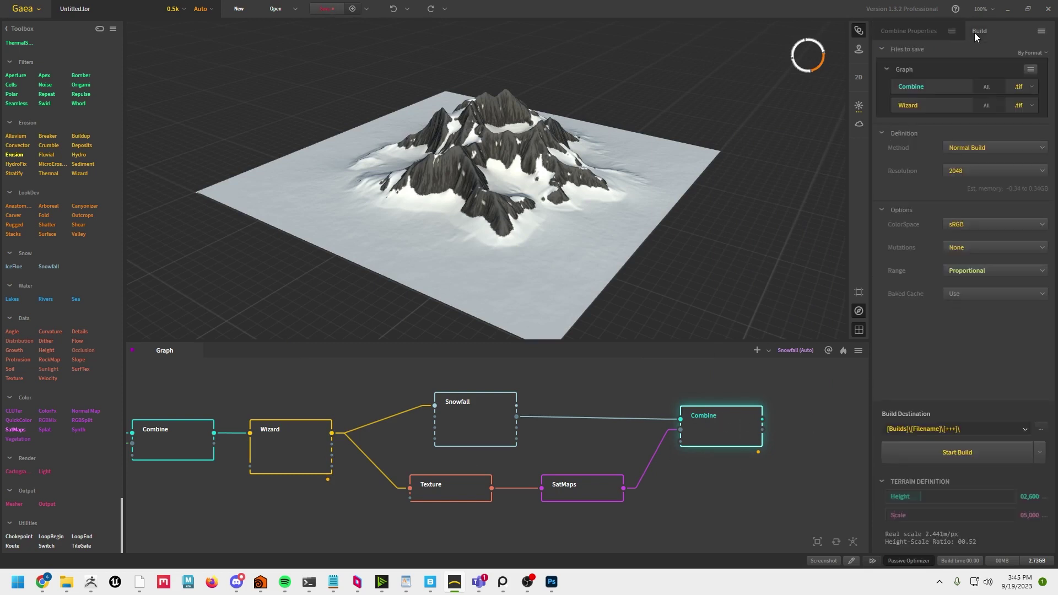
pyautogui.doubleClick(929, 86)
pyautogui.write('color')
pyautogui.doubleClick(933, 106)
pyautogui.write('height')
pyautogui.click(1017, 90)
pyautogui.click(1019, 104)
pyautogui.click(1024, 111)
pyautogui.click(1023, 124)
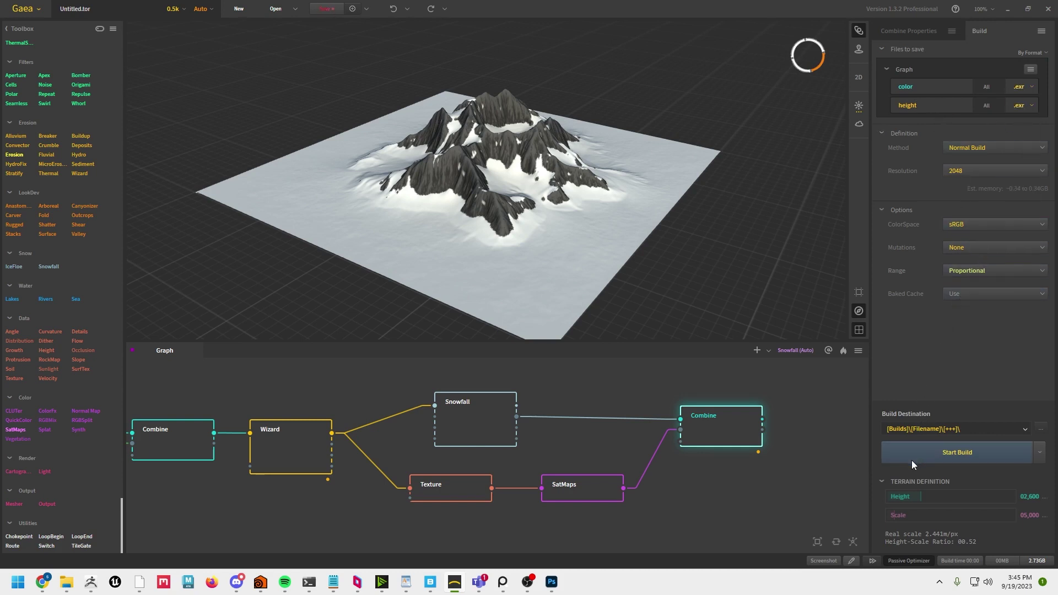
# Browse for a new build destination in the Desktop/ccad/procAnim2023/terrainA folder
pyautogui.click(1040, 428)
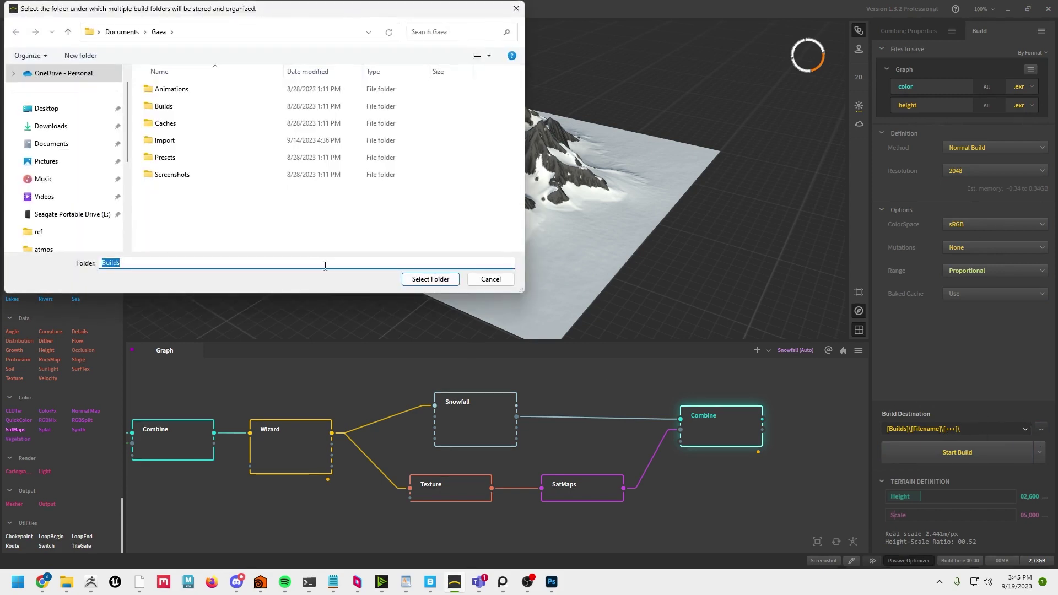
pyautogui.click(60, 108)
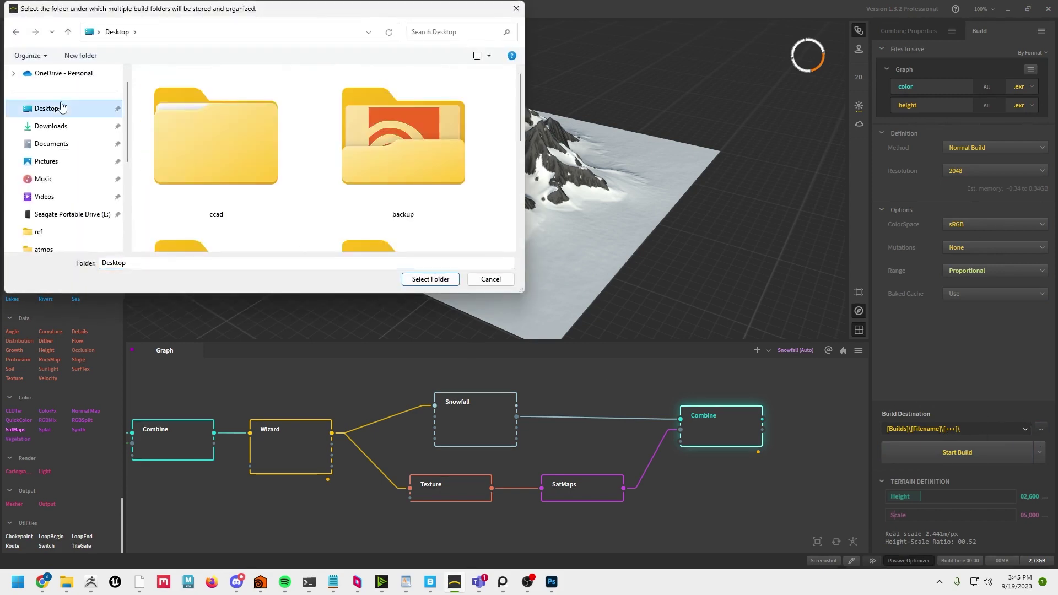
pyautogui.doubleClick(245, 127)
pyautogui.doubleClick(177, 90)
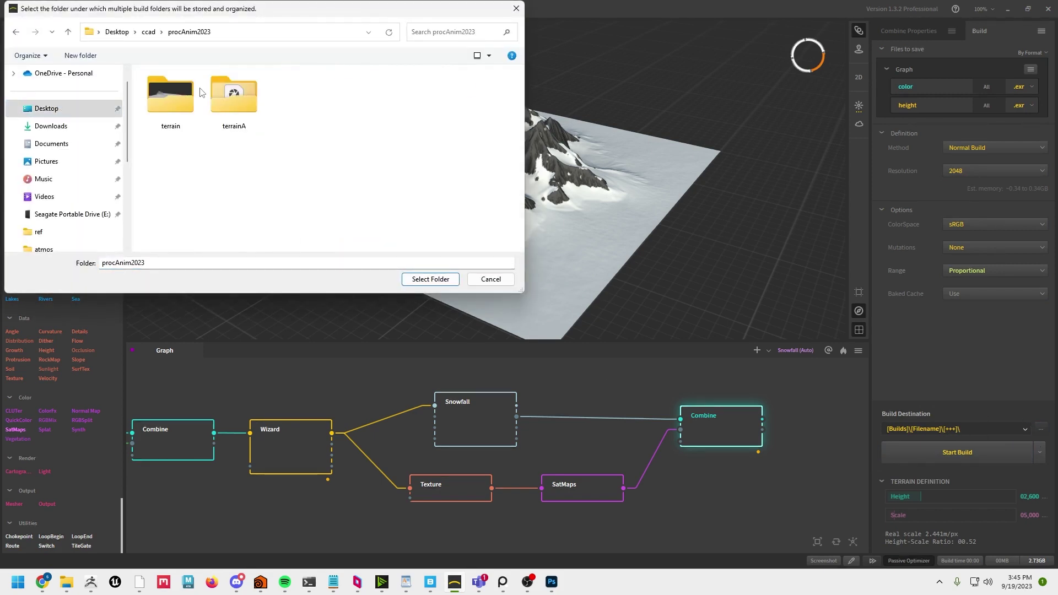
pyautogui.doubleClick(242, 102)
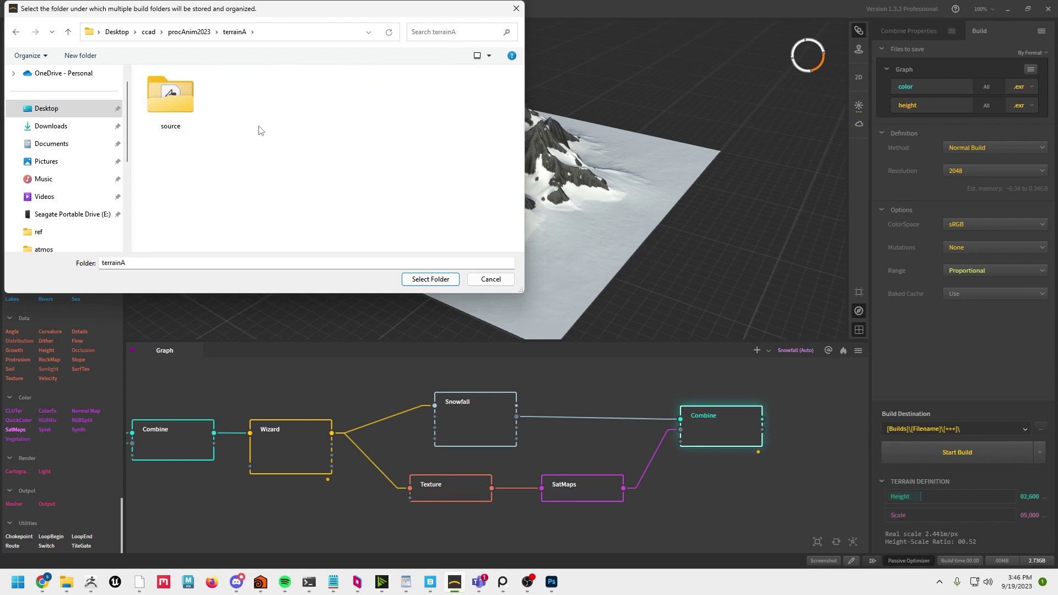
# Create a folder named maps inside terrainA and set it as the build destination
pyautogui.rightClick(261, 130)
pyautogui.moveTo(307, 245)
pyautogui.click(397, 246)
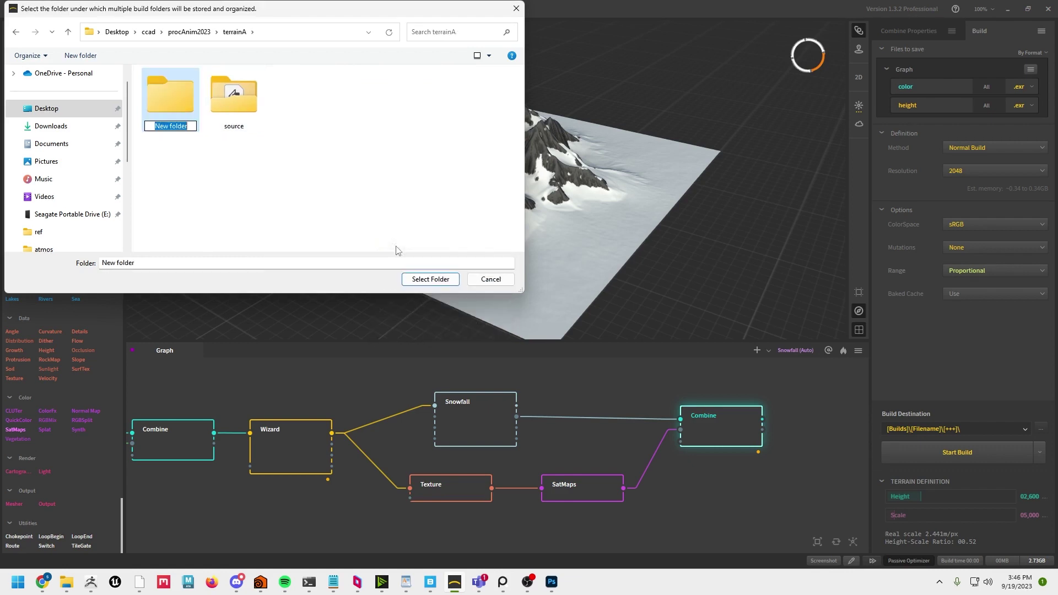
pyautogui.write('maps')
pyautogui.press('Return')
pyautogui.press('Return')
pyautogui.click(420, 279)
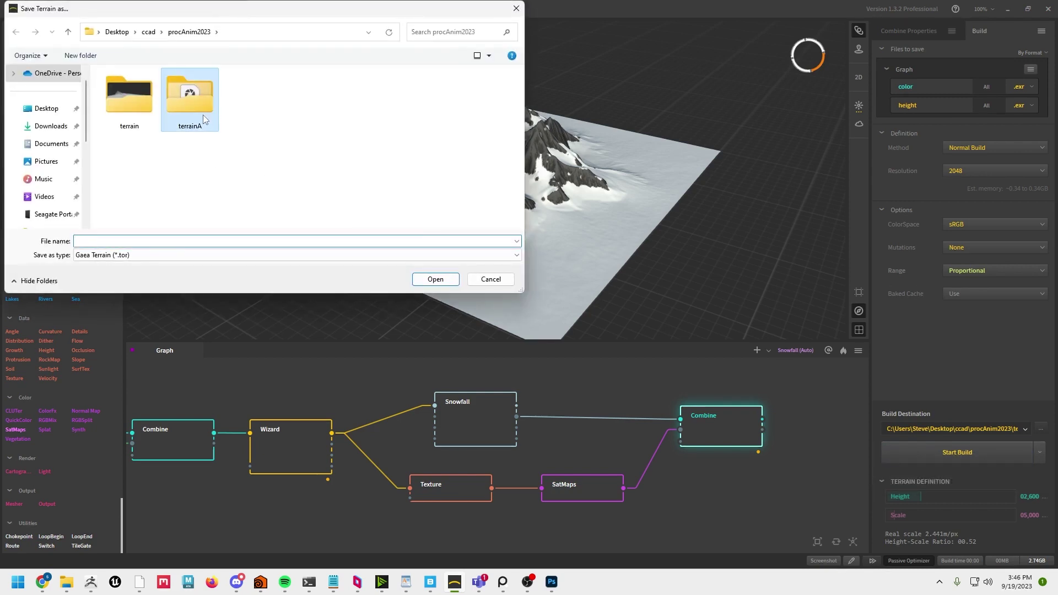
# Save the terrain file as mountain in the procAnim2023/terrainA folder
pyautogui.doubleClick(202, 115)
pyautogui.click(125, 114)
pyautogui.doubleClick(124, 114)
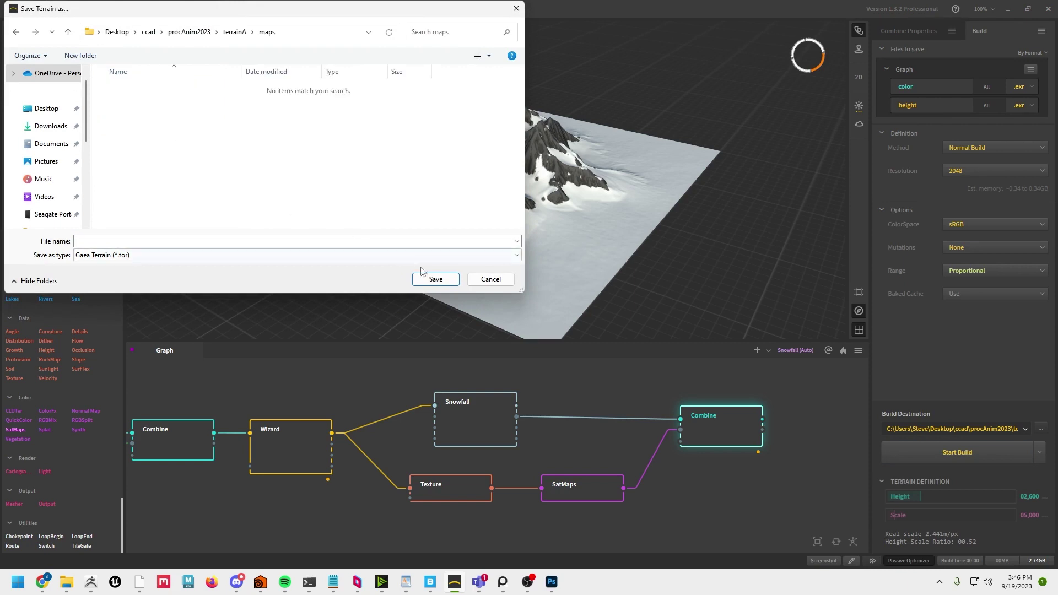
pyautogui.click(405, 238)
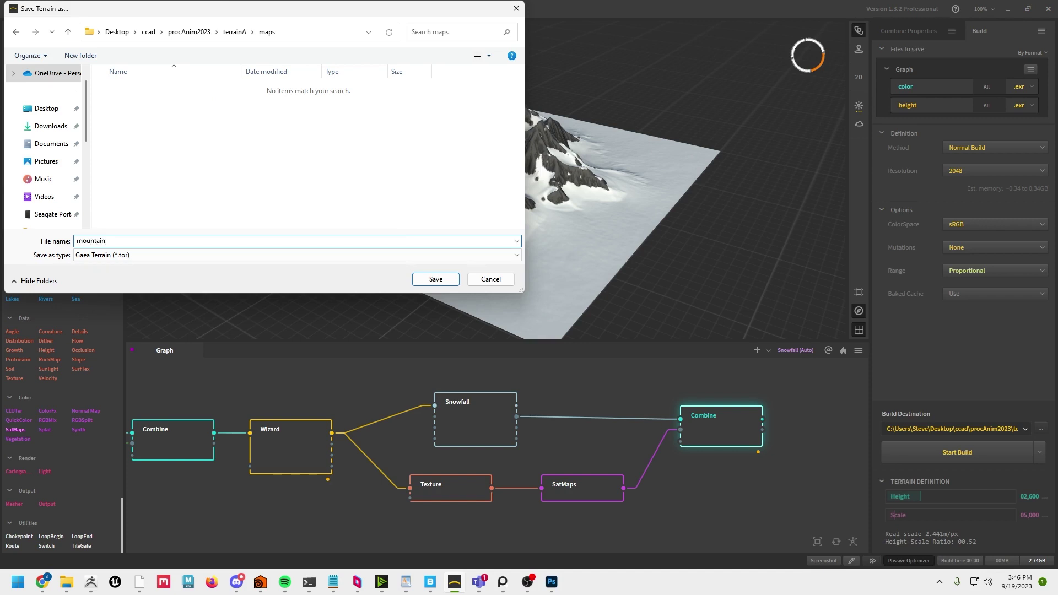
pyautogui.click(236, 32)
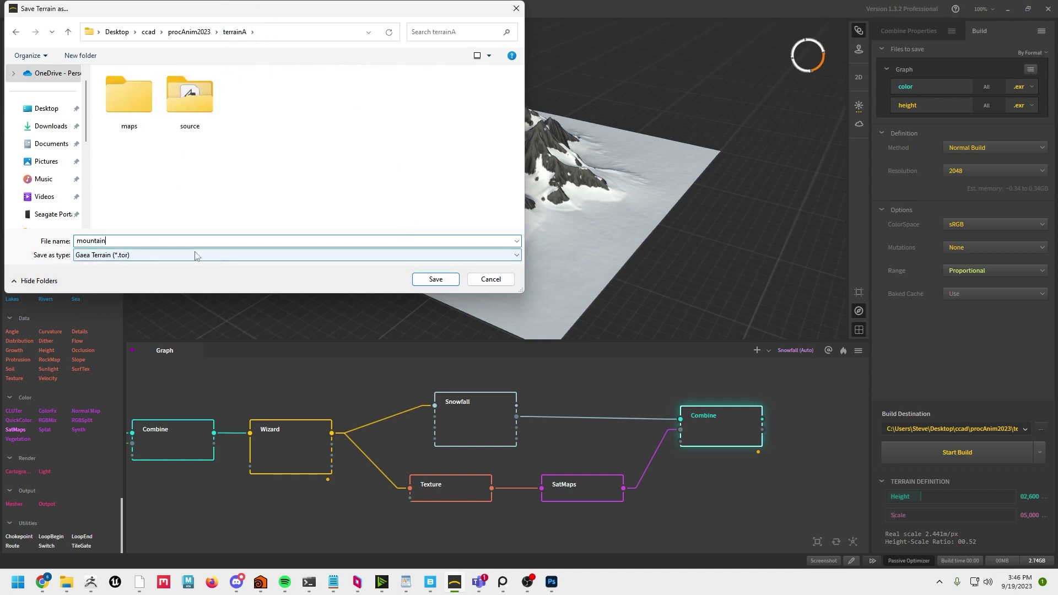
pyautogui.click(417, 280)
# Build the color and height maps at 2048 resolution and close the build console
pyautogui.click(976, 452)
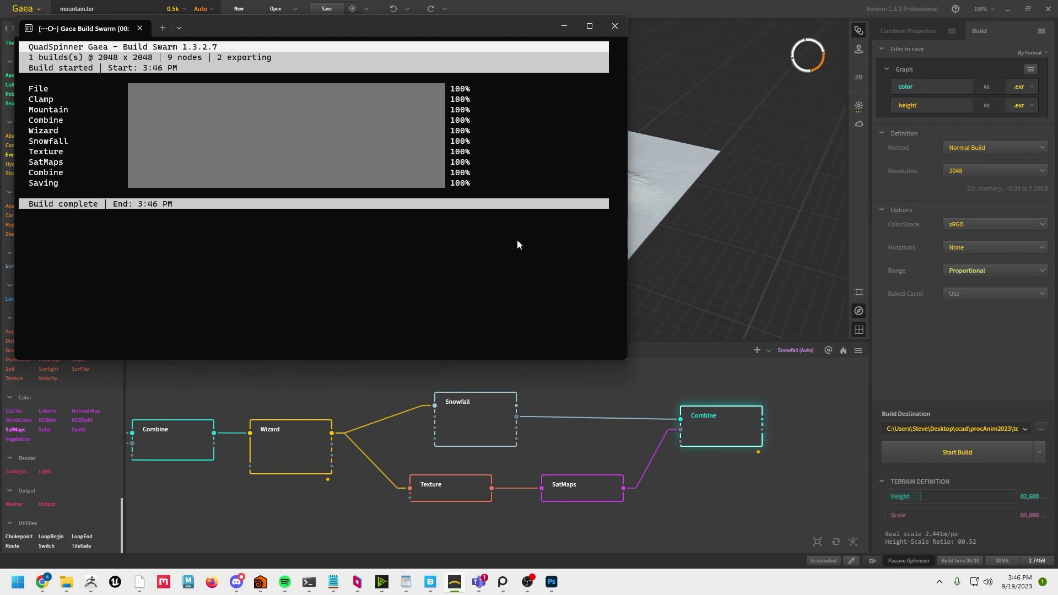
pyautogui.click(614, 26)
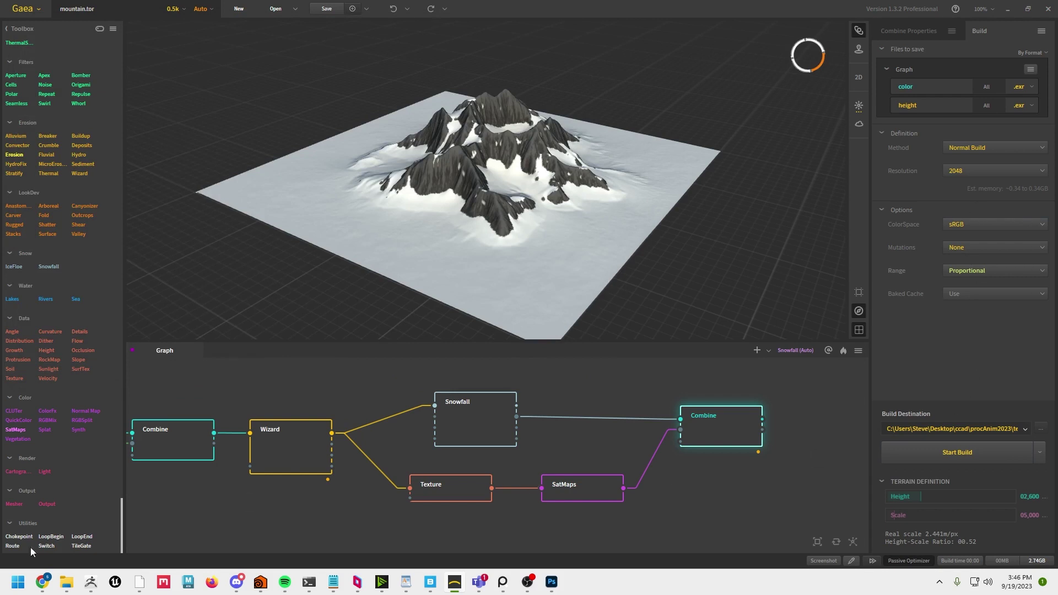
# Switch to File Explorer and examine the exported EXR files in the terrainA maps folder
pyautogui.moveTo(66, 583)
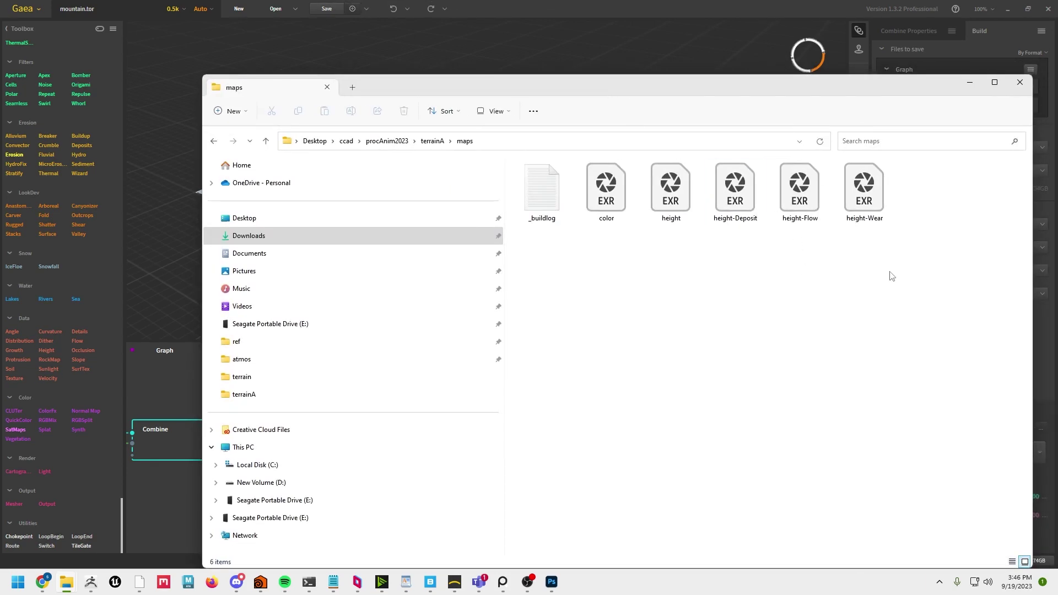
pyautogui.moveTo(897, 271); pyautogui.dragTo(586, 189)
pyautogui.moveTo(642, 231); pyautogui.dragTo(617, 209)
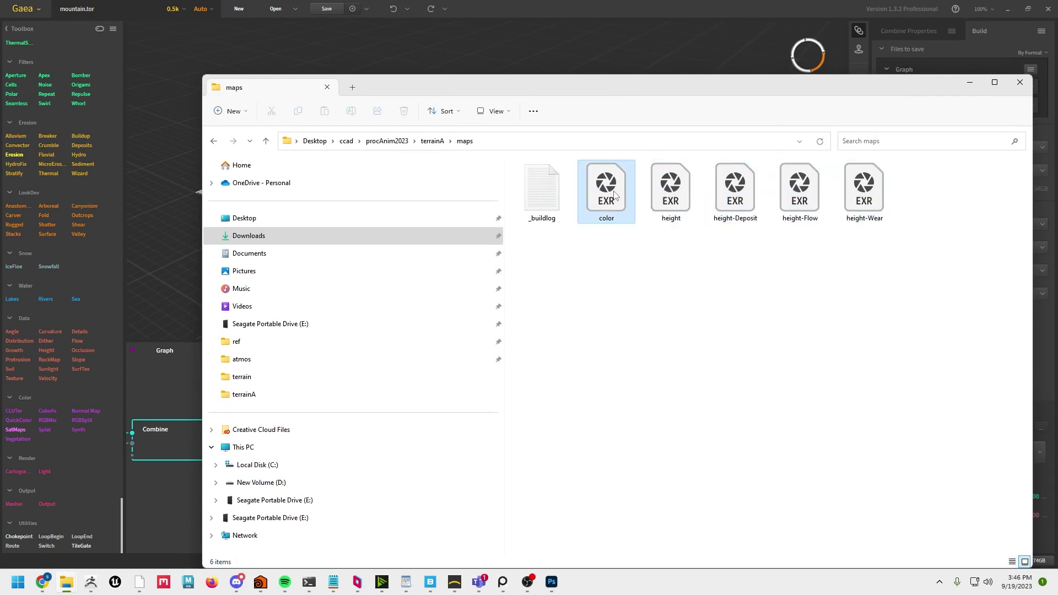
pyautogui.moveTo(713, 288); pyautogui.dragTo(588, 198)
pyautogui.moveTo(721, 270); pyautogui.dragTo(875, 212)
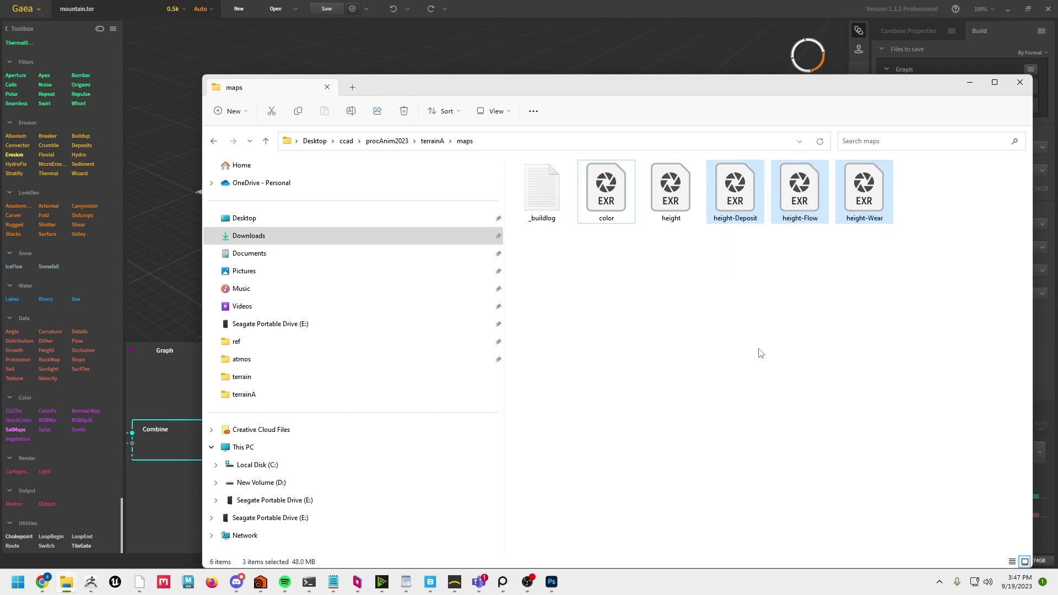
pyautogui.click(686, 347)
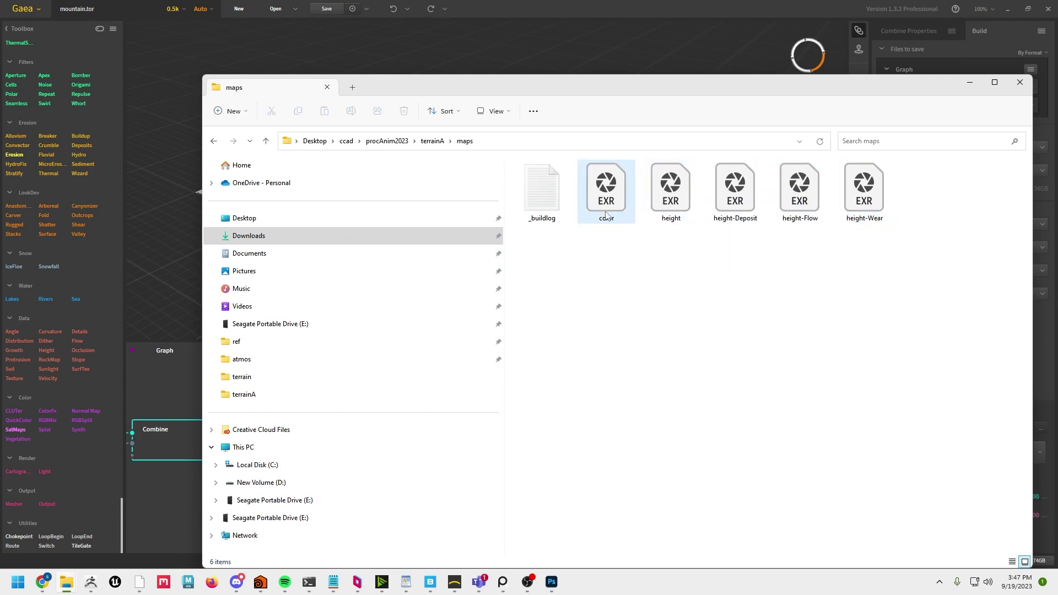
pyautogui.moveTo(511, 88); pyautogui.dragTo(1055, 88)
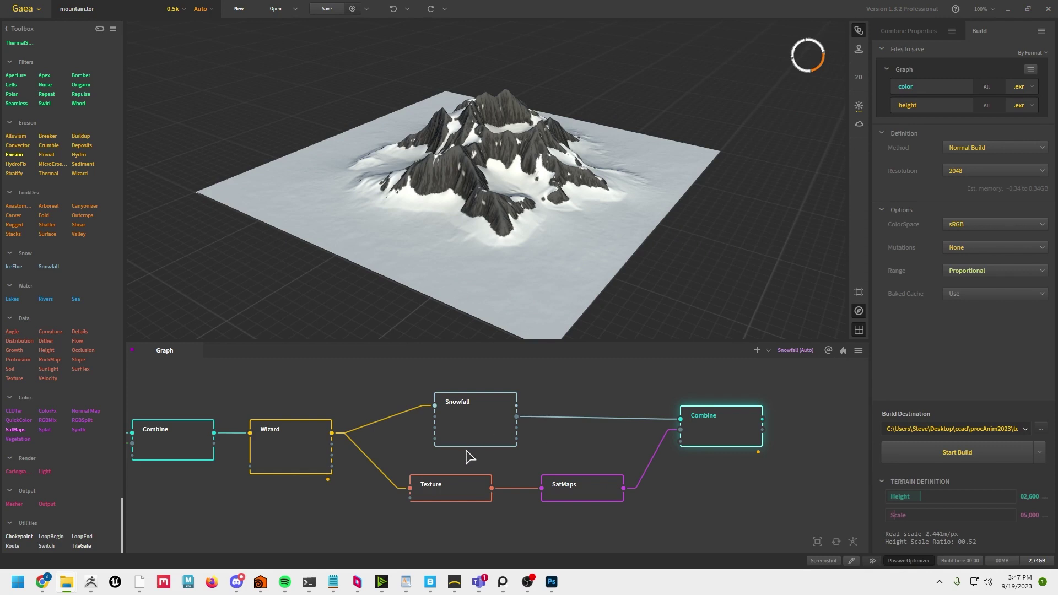
# Switch to Houdini and add a HeightField File node in empty space beside the existing height field network
pyautogui.moveTo(459, 574)
pyautogui.hotkey('alt', 'Tab')
pyautogui.moveTo(448, 284); pyautogui.dragTo(324, 315)
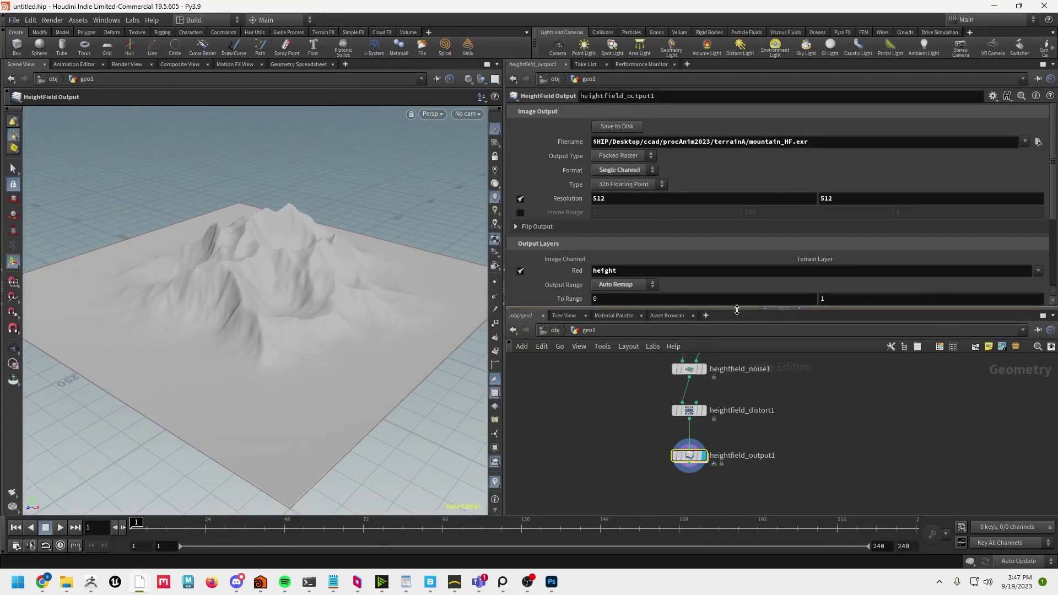
pyautogui.moveTo(775, 307); pyautogui.dragTo(783, 209)
pyautogui.press('h')
pyautogui.press('Tab')
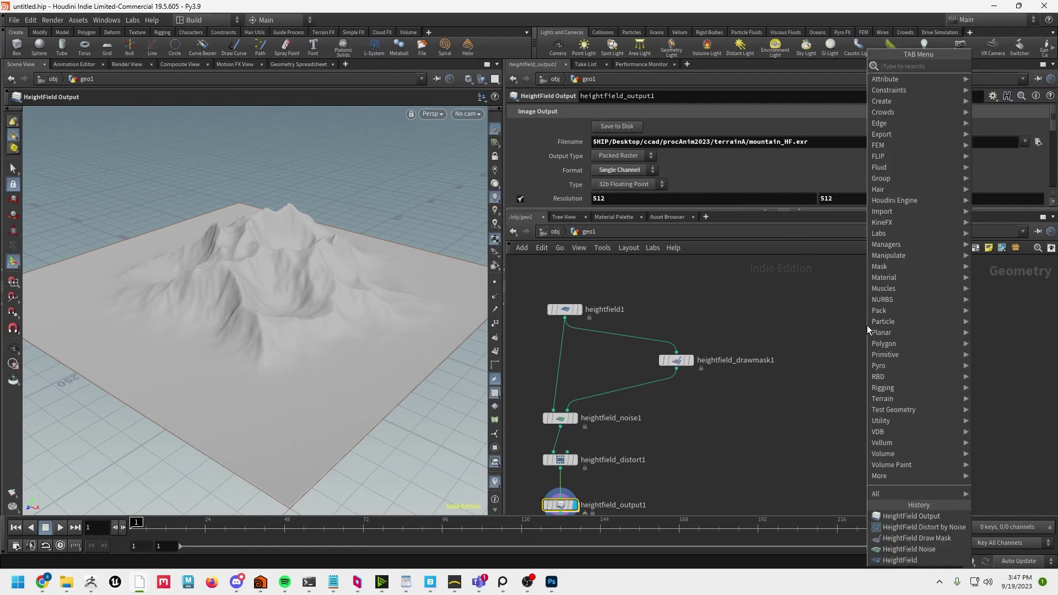
pyautogui.write('hf')
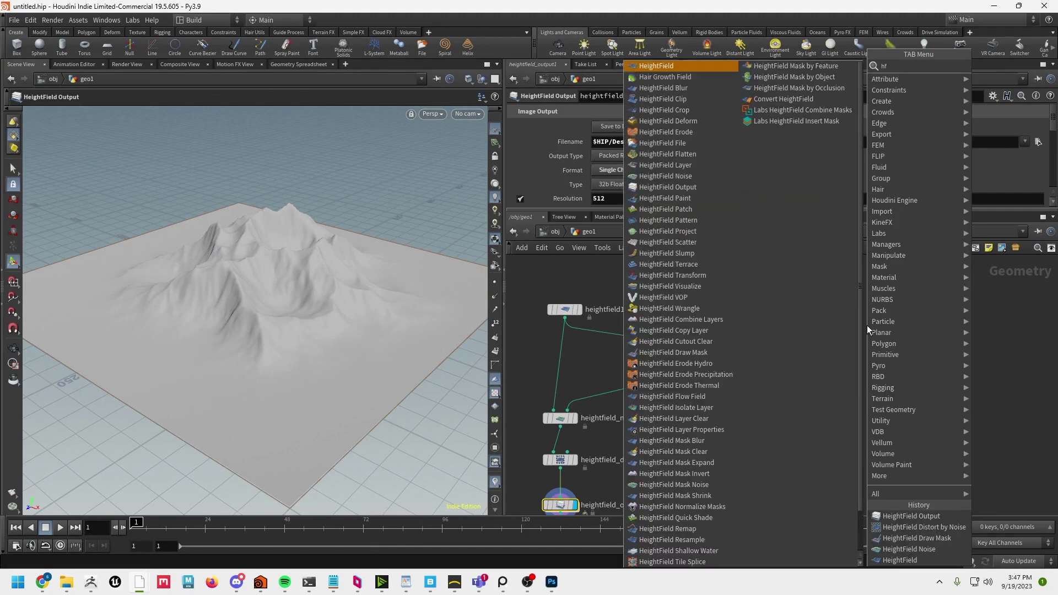
pyautogui.write('f')
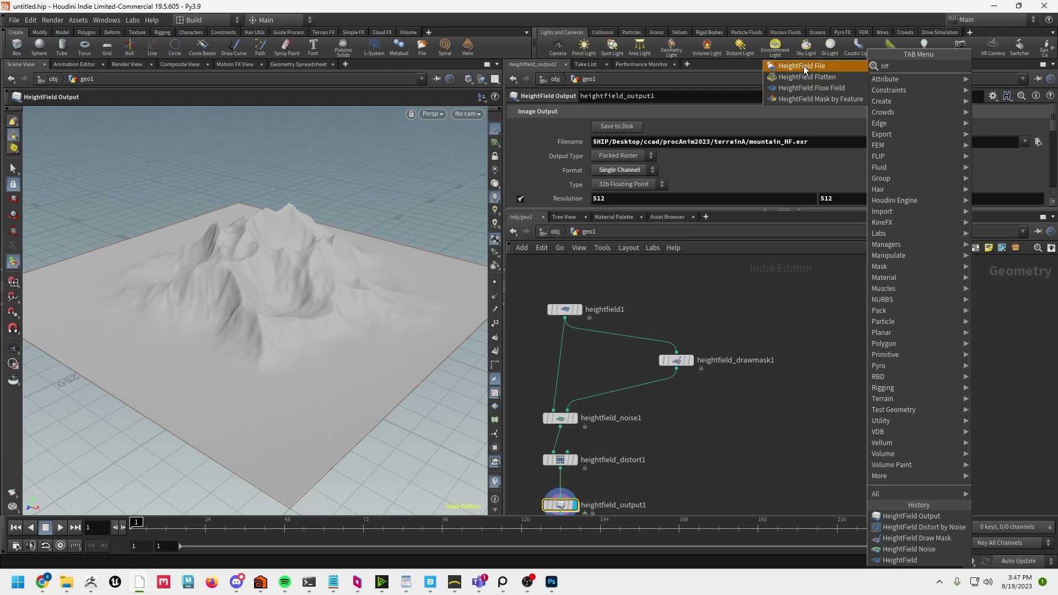
pyautogui.click(804, 68)
pyautogui.click(837, 331)
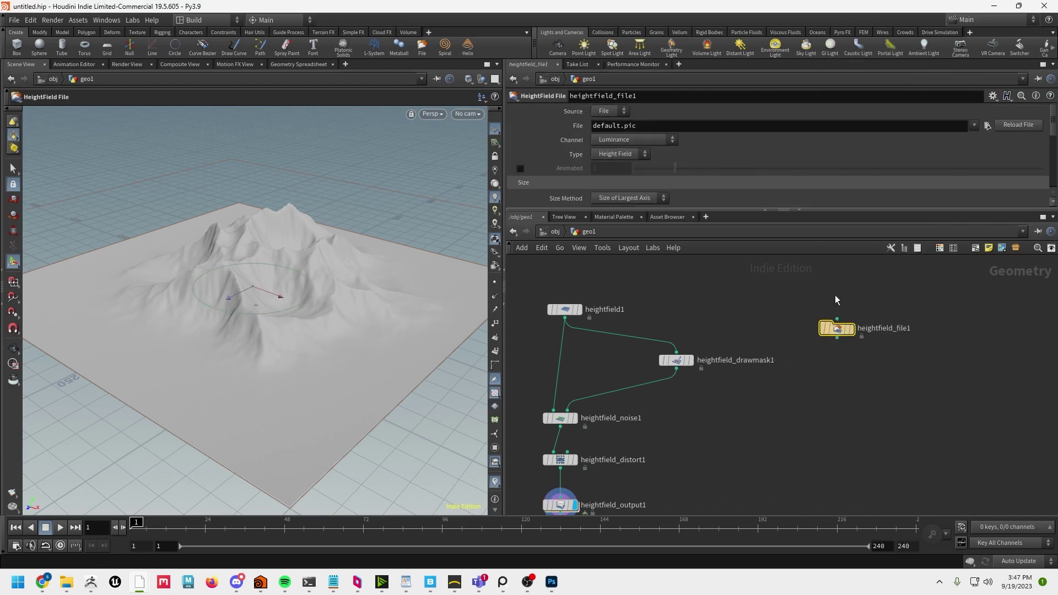
# Load height.exr from the terrainA/maps folder into the HeightField File node
pyautogui.moveTo(810, 209); pyautogui.dragTo(810, 269)
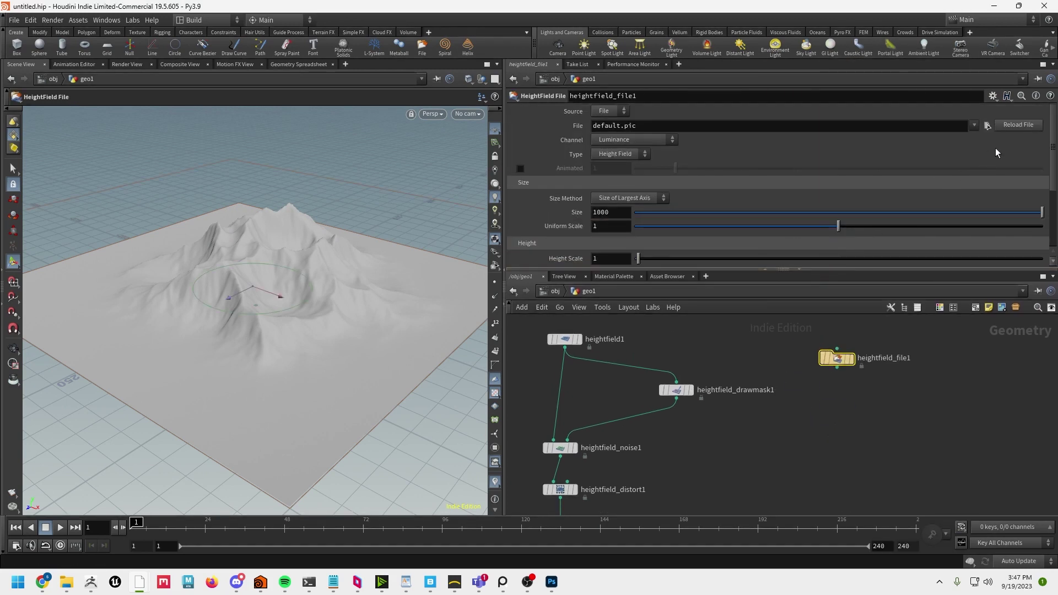
pyautogui.click(986, 126)
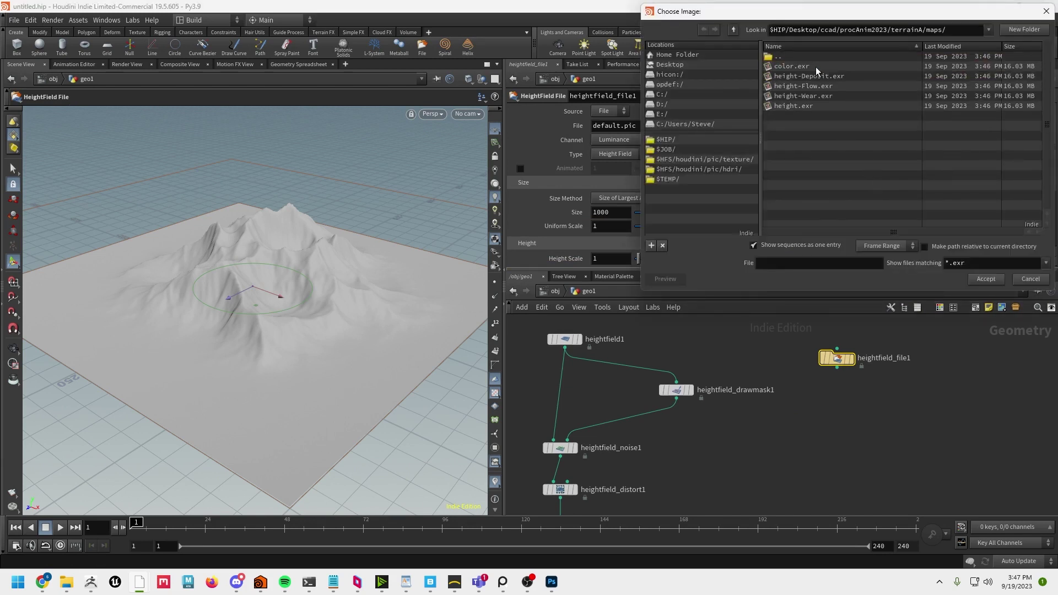
pyautogui.click(810, 106)
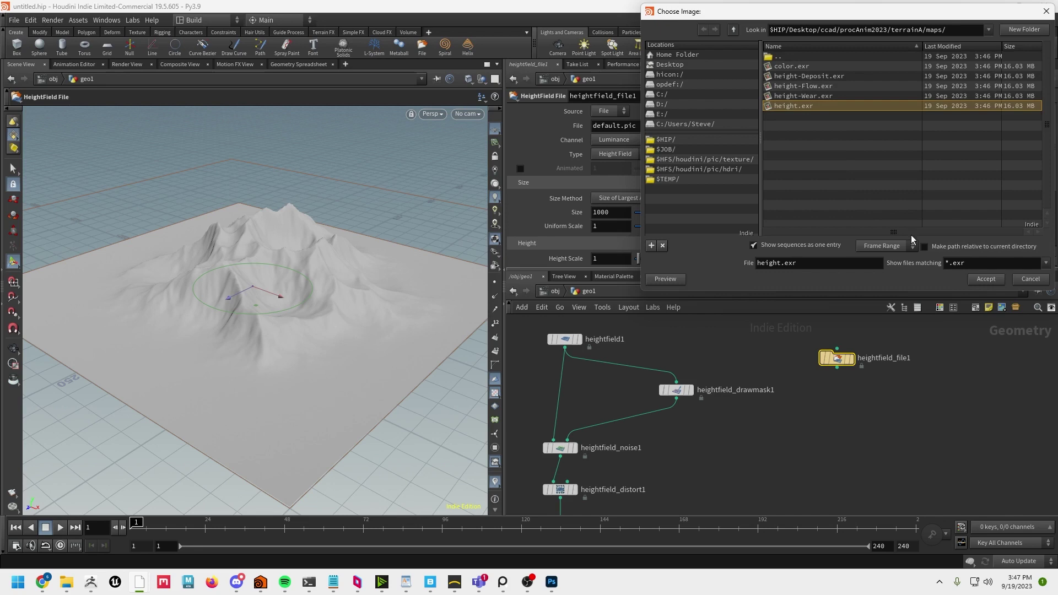
pyautogui.click(986, 279)
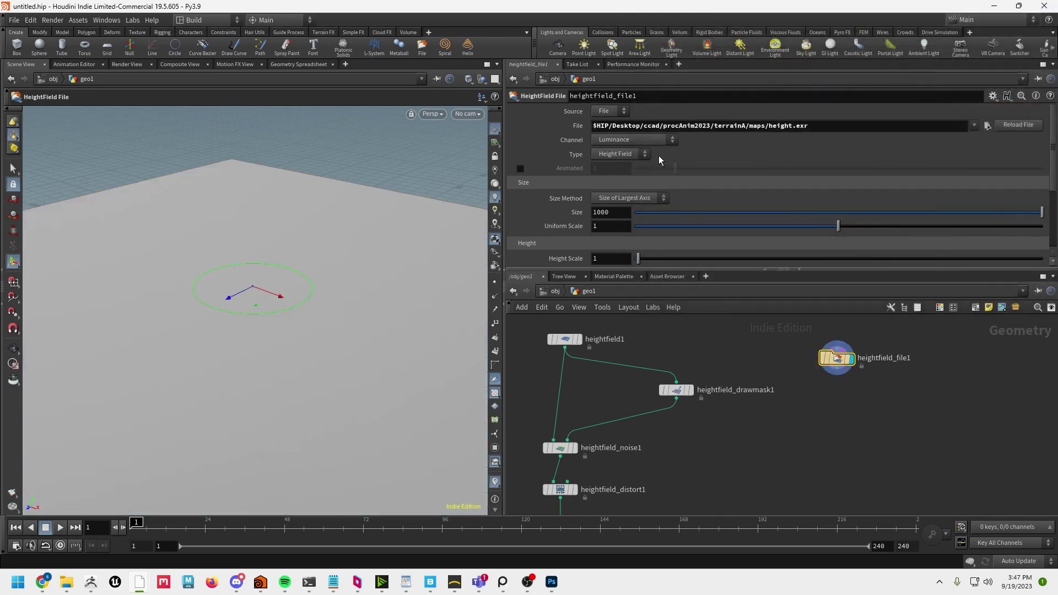
# Try Height Scale values of 100, 5000 and 2500 on the HeightField File node before setting it to 1000
pyautogui.scroll(-2, 659, 156)
pyautogui.scroll(-1, 656, 160)
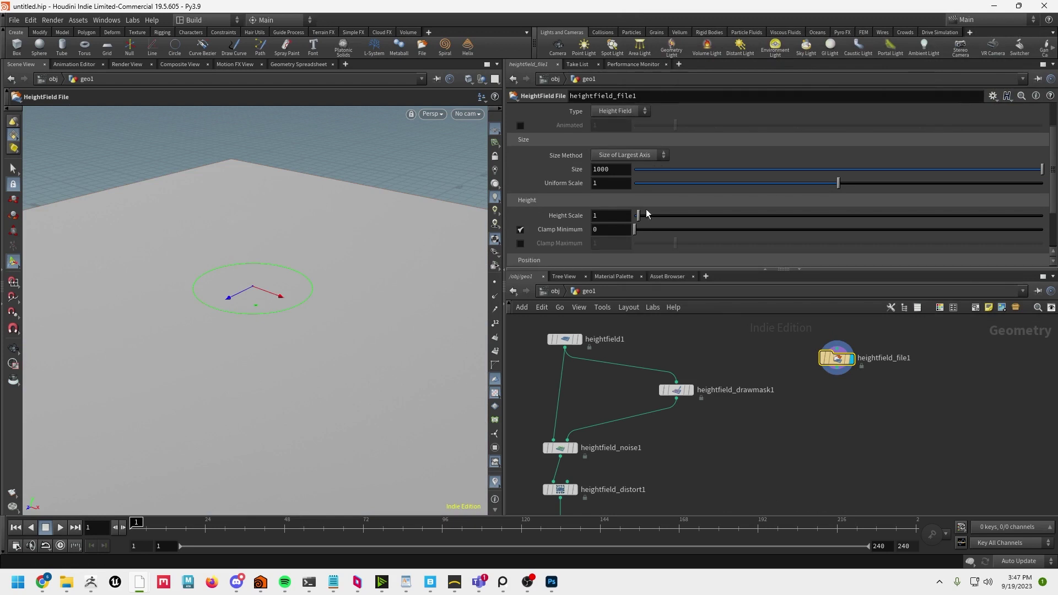
pyautogui.moveTo(640, 215); pyautogui.dragTo(657, 217)
pyautogui.moveTo(1010, 219); pyautogui.dragTo(1048, 220)
pyautogui.doubleClick(618, 216)
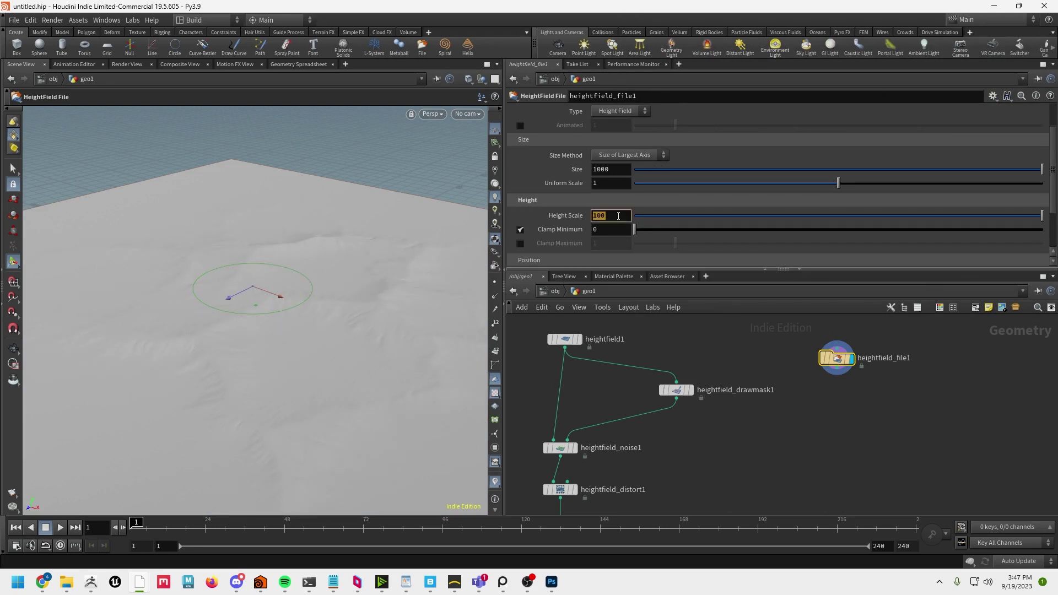
pyautogui.write('5000')
pyautogui.press('Return')
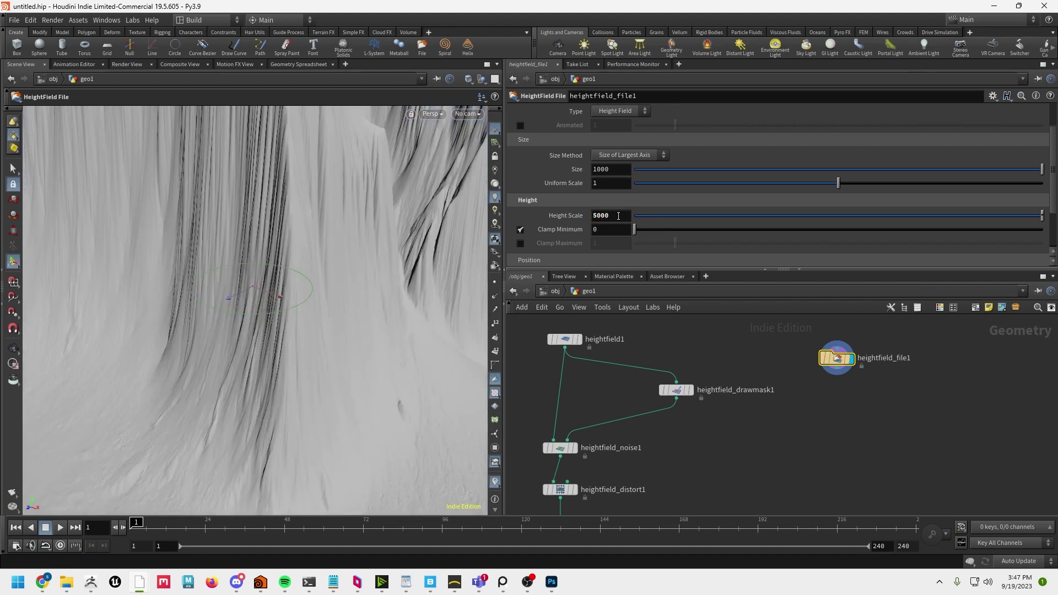
pyautogui.click(612, 217)
pyautogui.write('2500')
pyautogui.press('Return')
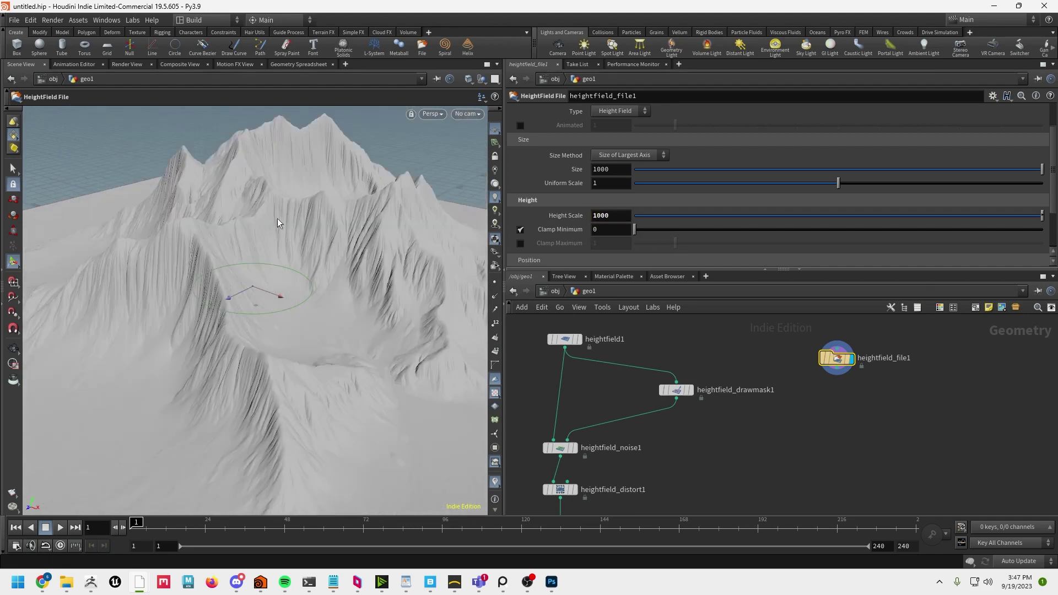
# Inspect the imported terrain from other angles and distances against the original heightfield_output1 terrain
pyautogui.moveTo(277, 218); pyautogui.dragTo(347, 231)
pyautogui.moveTo(577, 342)
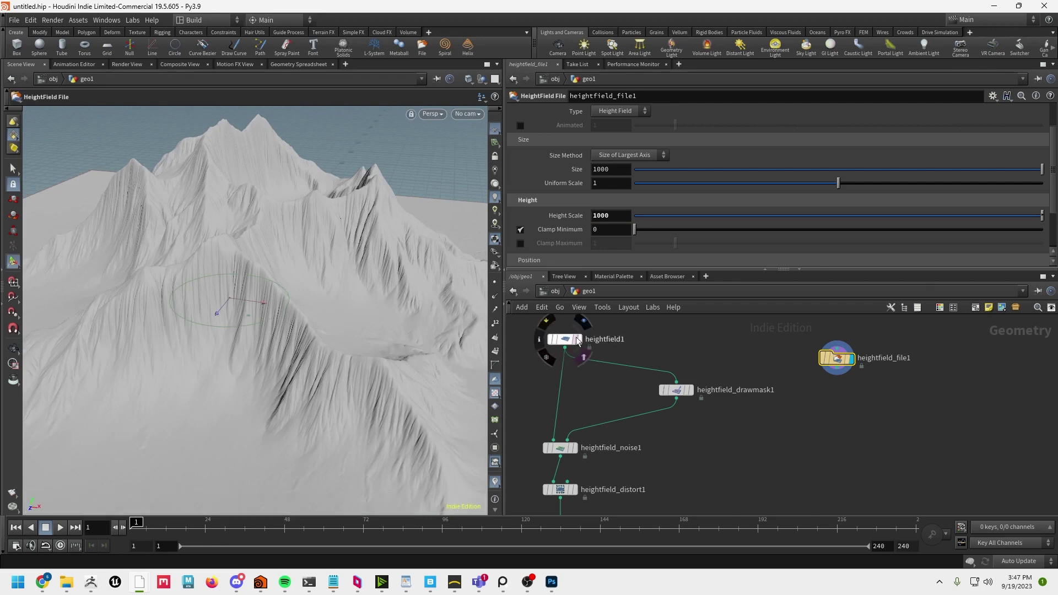
pyautogui.scroll(-3, 657, 427)
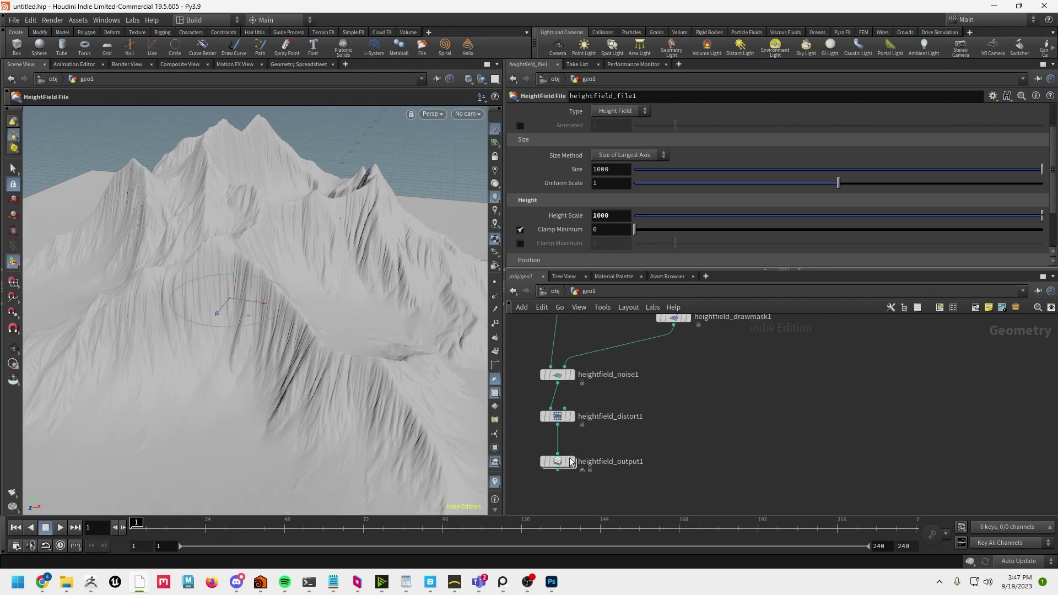
pyautogui.click(571, 462)
pyautogui.press('Escape')
pyautogui.moveTo(314, 303); pyautogui.dragTo(275, 317)
pyautogui.scroll(2, 782, 383)
# Move the HeightField File node beside heightfield_output1 and display each in turn to compare the terrains' sizes
pyautogui.moveTo(828, 336); pyautogui.dragTo(716, 460)
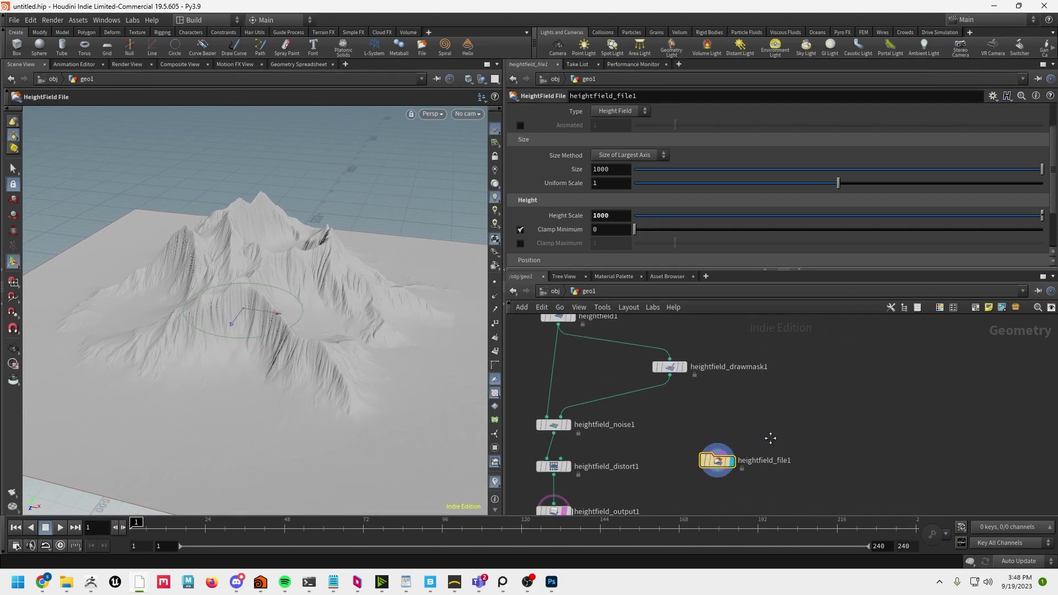
pyautogui.moveTo(770, 438); pyautogui.dragTo(845, 356, button='middle')
pyautogui.moveTo(794, 378); pyautogui.dragTo(755, 420)
pyautogui.click(644, 431)
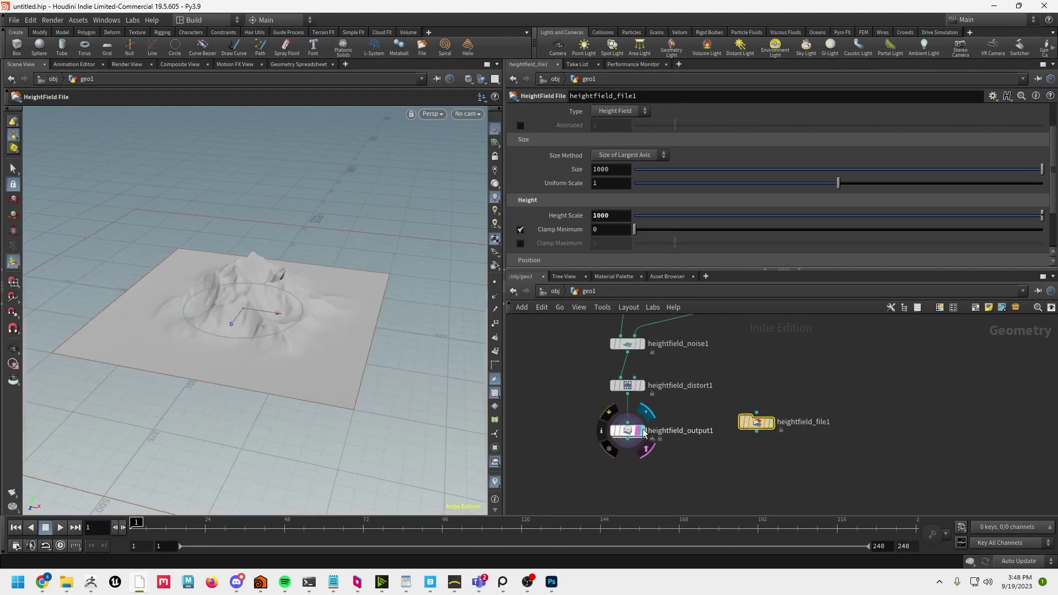
pyautogui.click(771, 425)
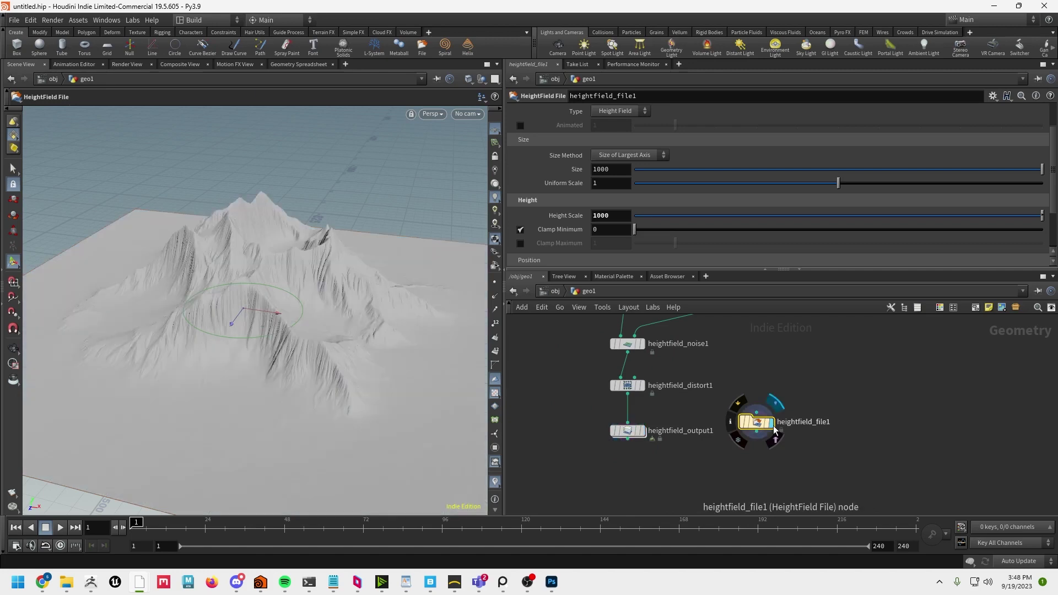
pyautogui.click(642, 430)
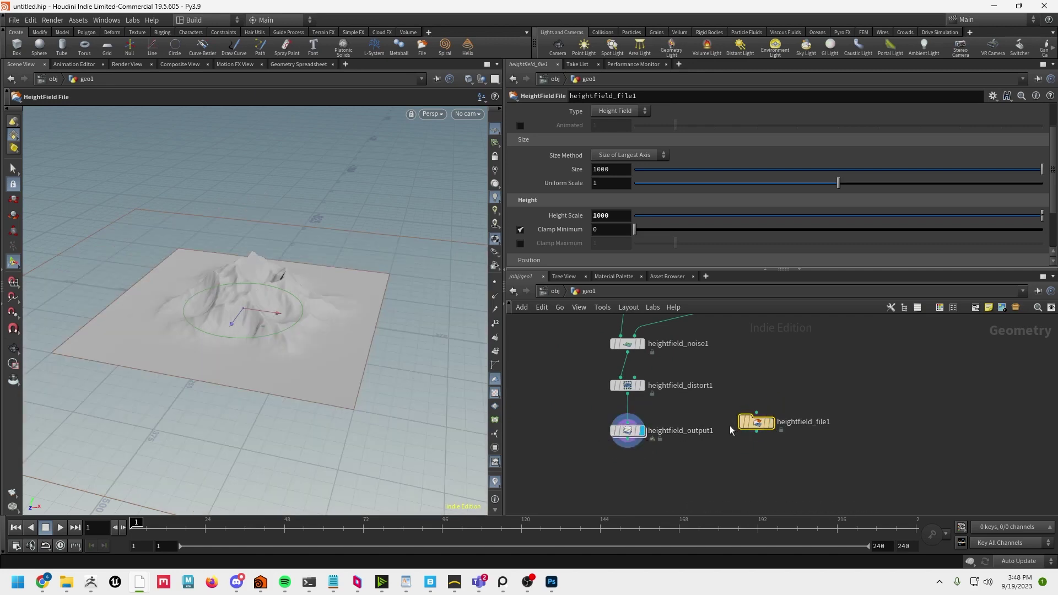
# Display the HeightField File terrain, try a Transform node with Uniform Scale 0.59 on it, and remove that node
pyautogui.click(771, 422)
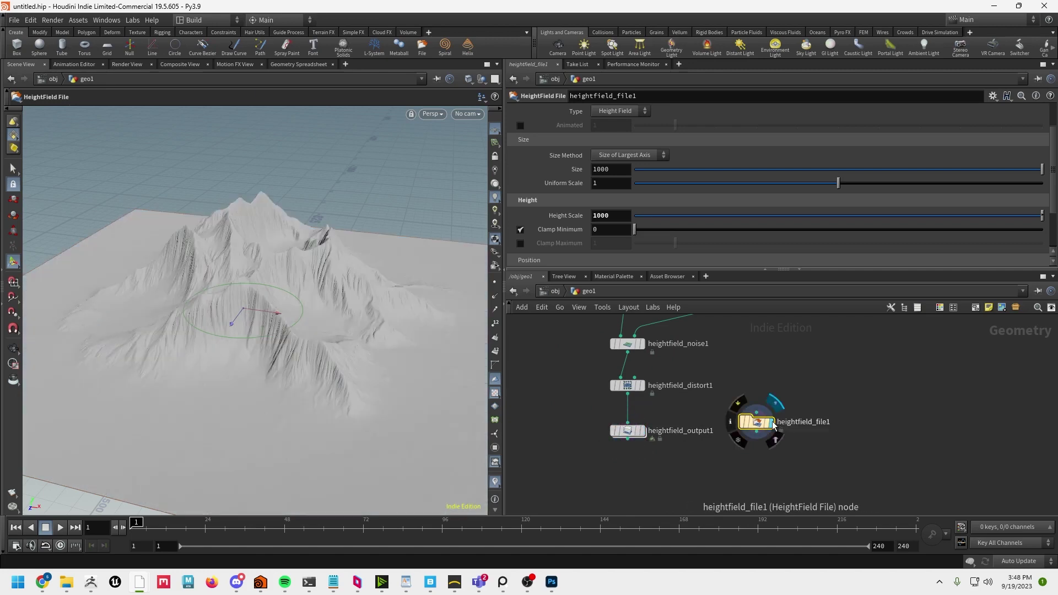
pyautogui.press('Tab')
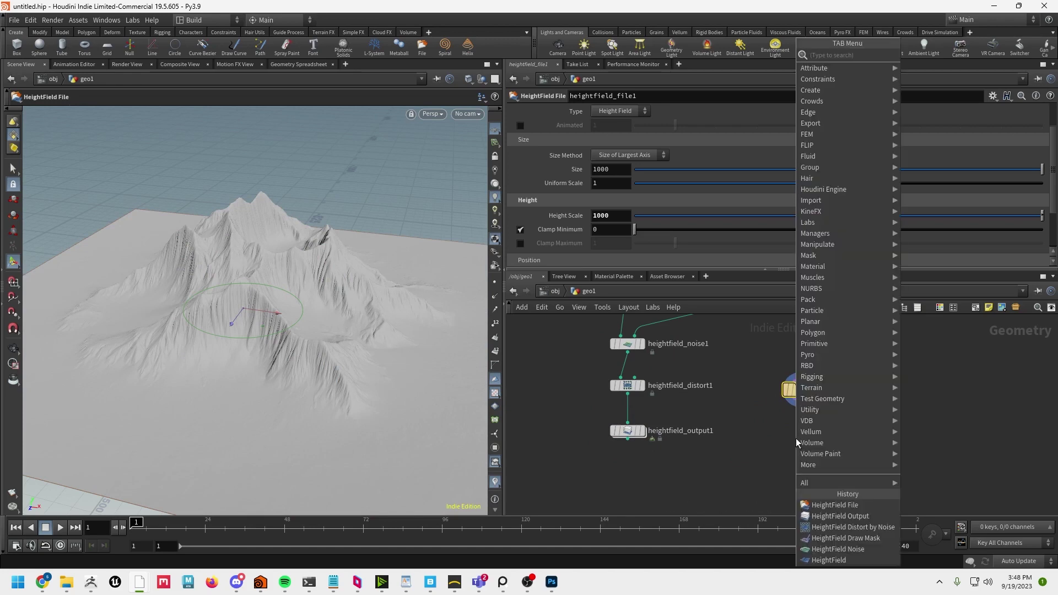
pyautogui.write('s')
pyautogui.press('BackSpace')
pyautogui.write('tr')
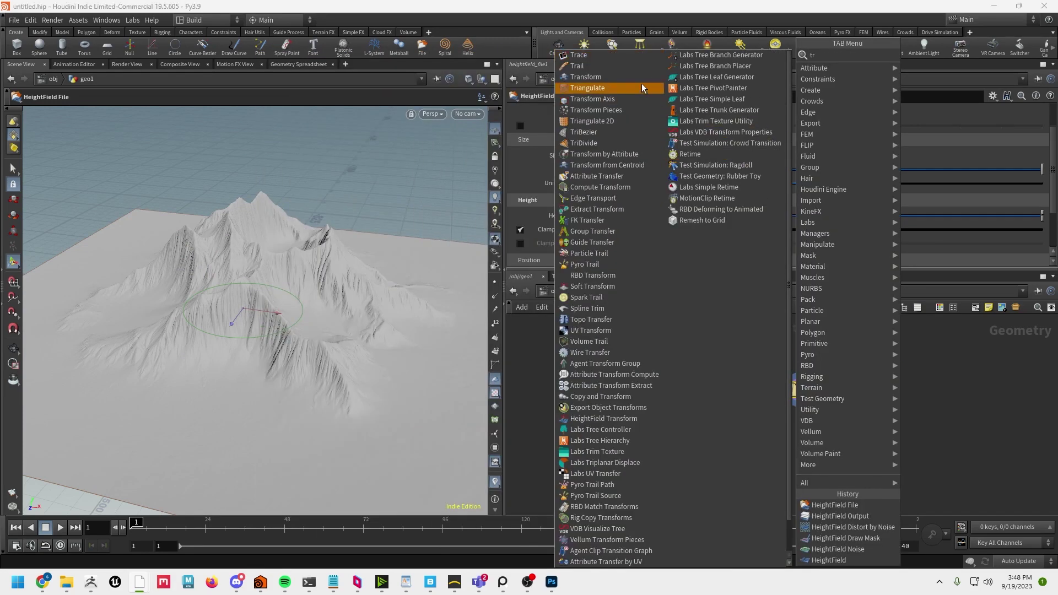
pyautogui.click(641, 77)
pyautogui.click(803, 437)
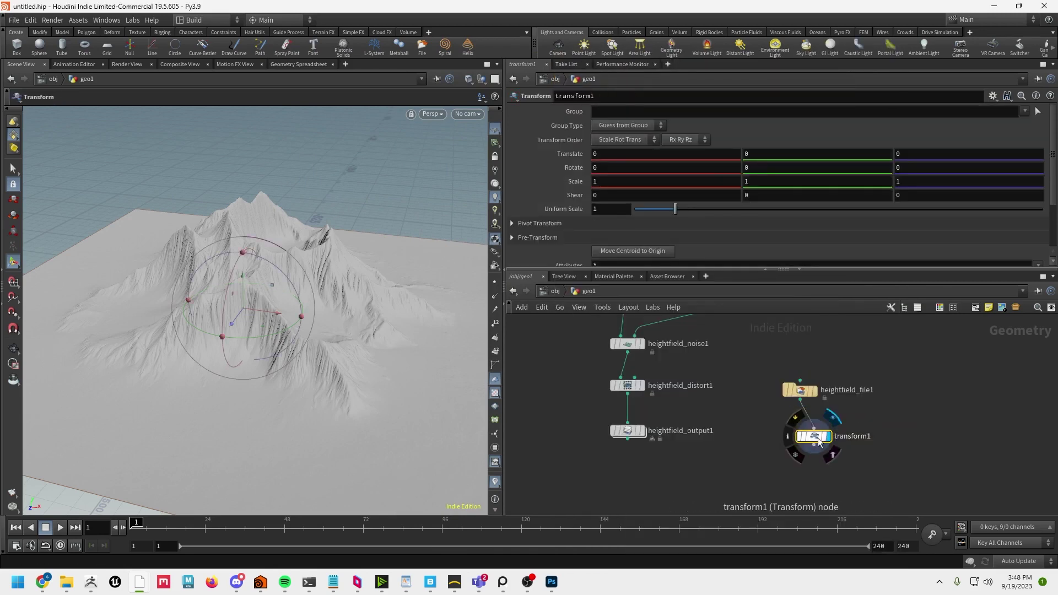
pyautogui.moveTo(826, 444); pyautogui.dragTo(808, 441)
pyautogui.moveTo(675, 210); pyautogui.dragTo(661, 219)
pyautogui.hotkey('ctrl', 'z')
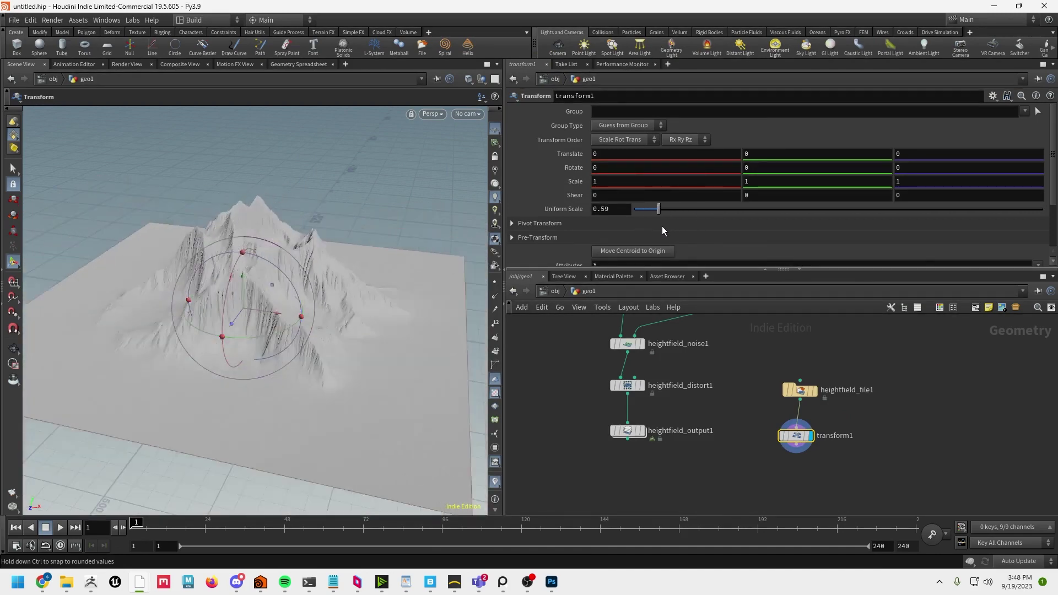
pyautogui.press('Delete')
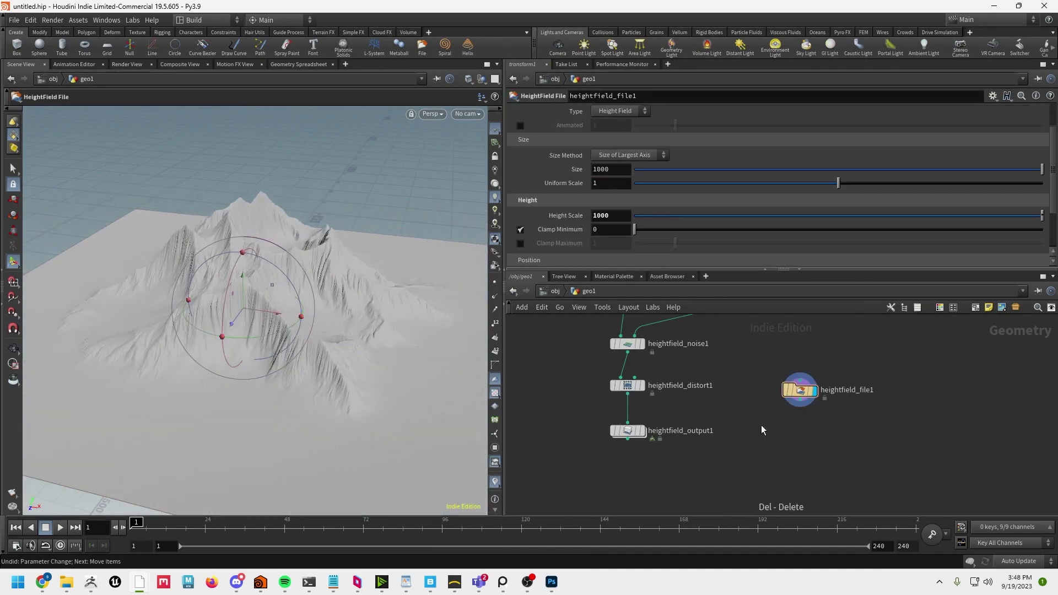
# Connect a HeightField Quick Shade node below the HeightField File node and display its result
pyautogui.press('Escape')
pyautogui.moveTo(248, 233); pyautogui.dragTo(151, 253)
pyautogui.press('Return')
pyautogui.press('Escape')
pyautogui.moveTo(354, 265); pyautogui.dragTo(301, 266)
pyautogui.press('Return')
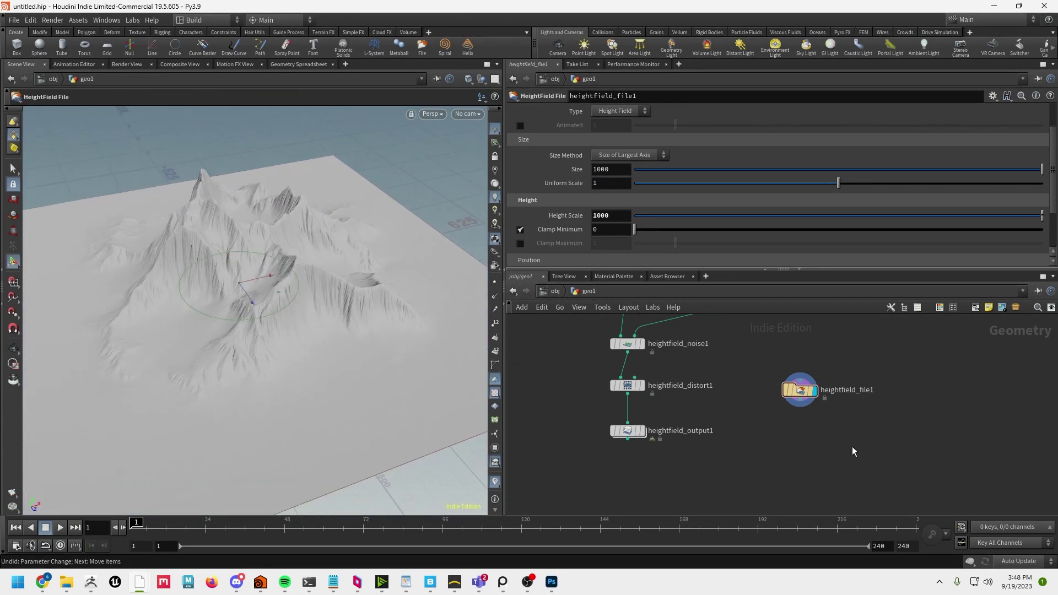
pyautogui.press('Tab')
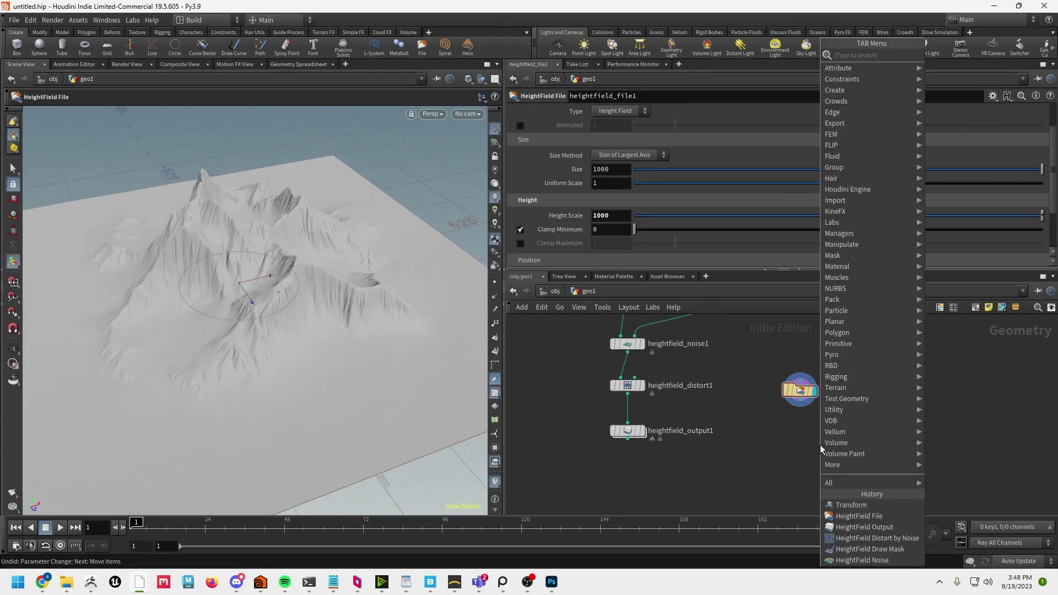
pyautogui.write('qui')
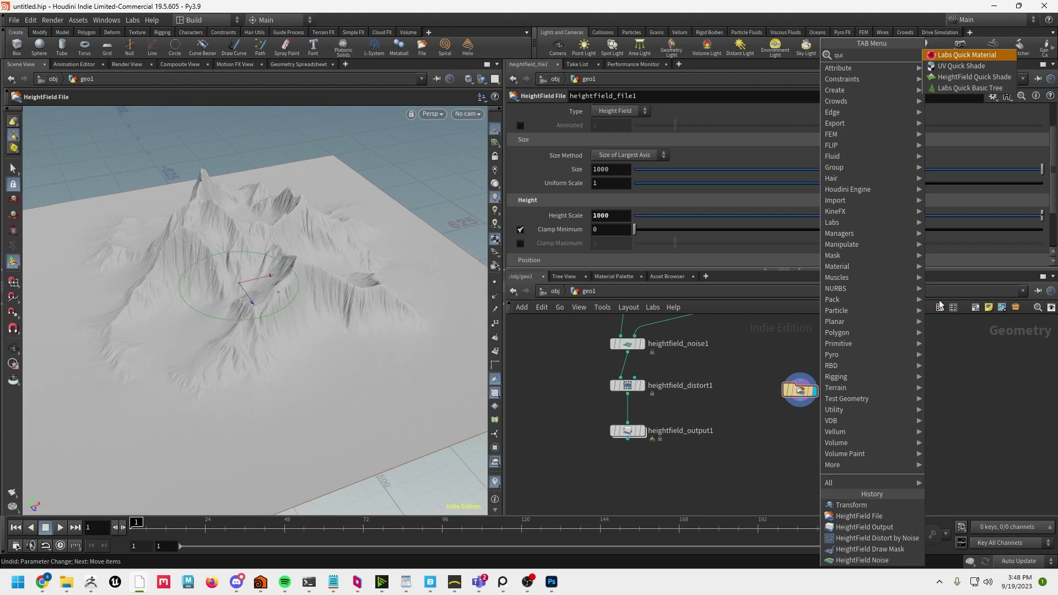
pyautogui.click(975, 76)
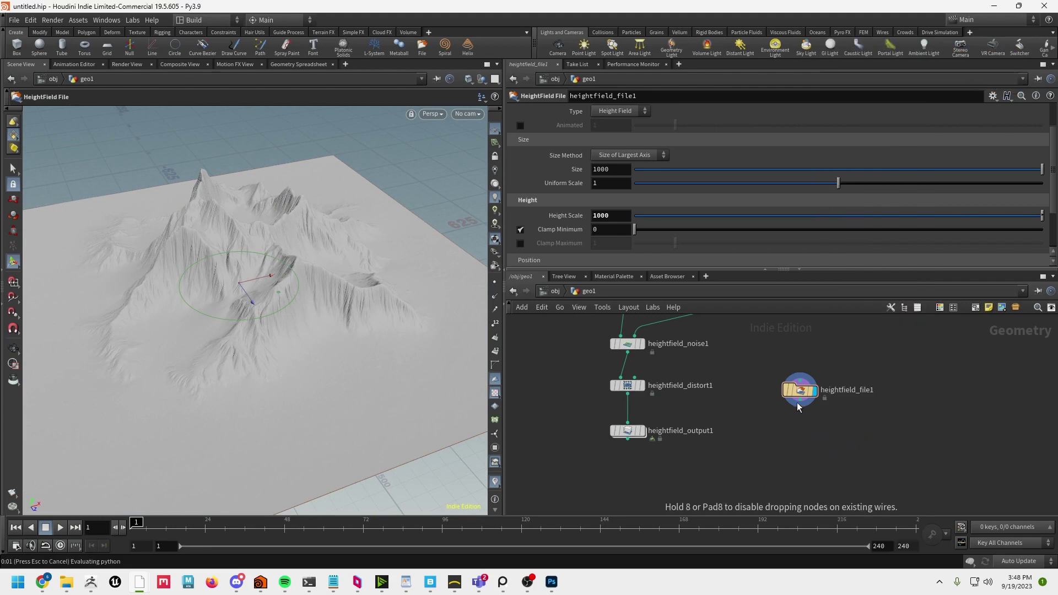
pyautogui.click(799, 433)
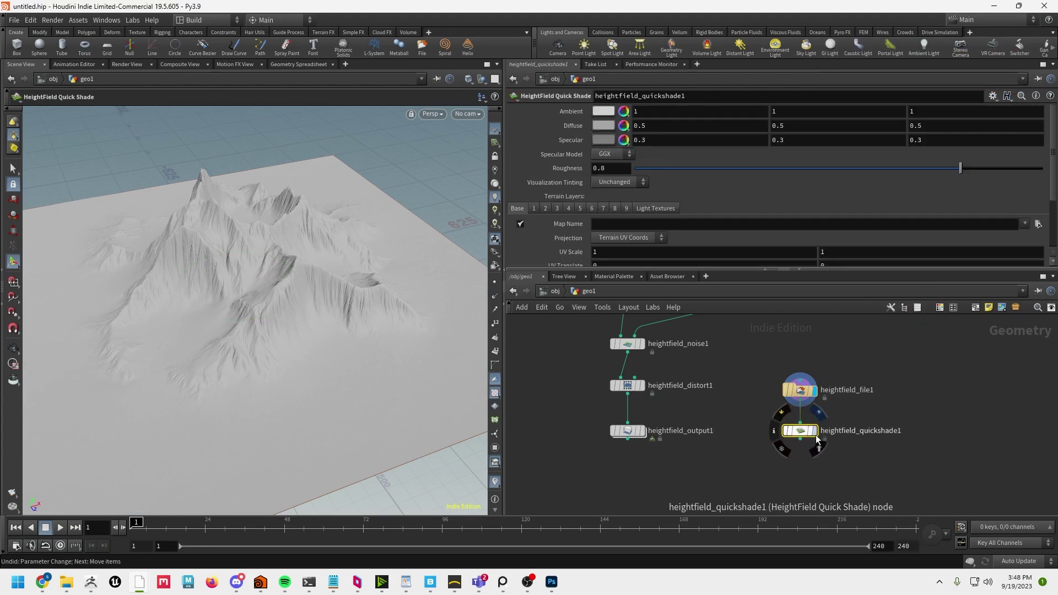
pyautogui.click(816, 433)
# Load color.exr from the terrainA/maps folder as the Quick Shade's base map and inspect the coloured terrain
pyautogui.scroll(-1, 649, 187)
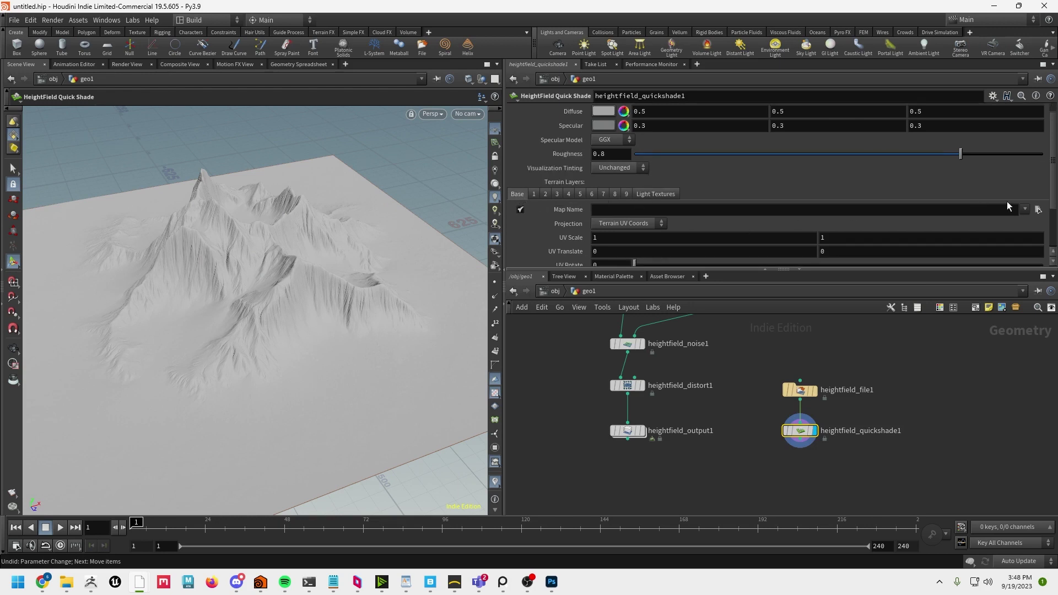
pyautogui.click(1038, 210)
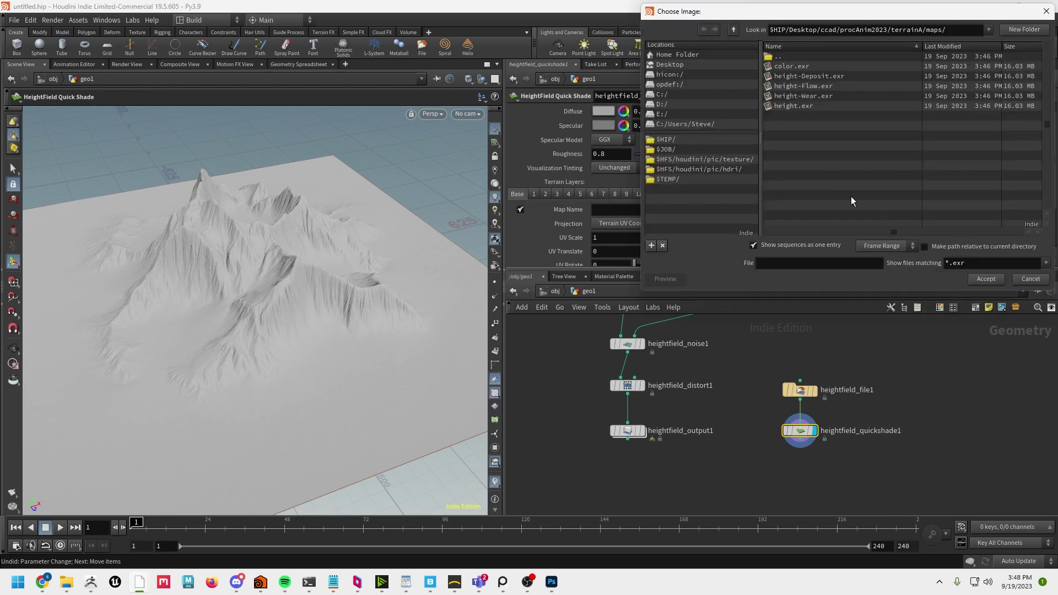
pyautogui.click(789, 67)
pyautogui.click(985, 279)
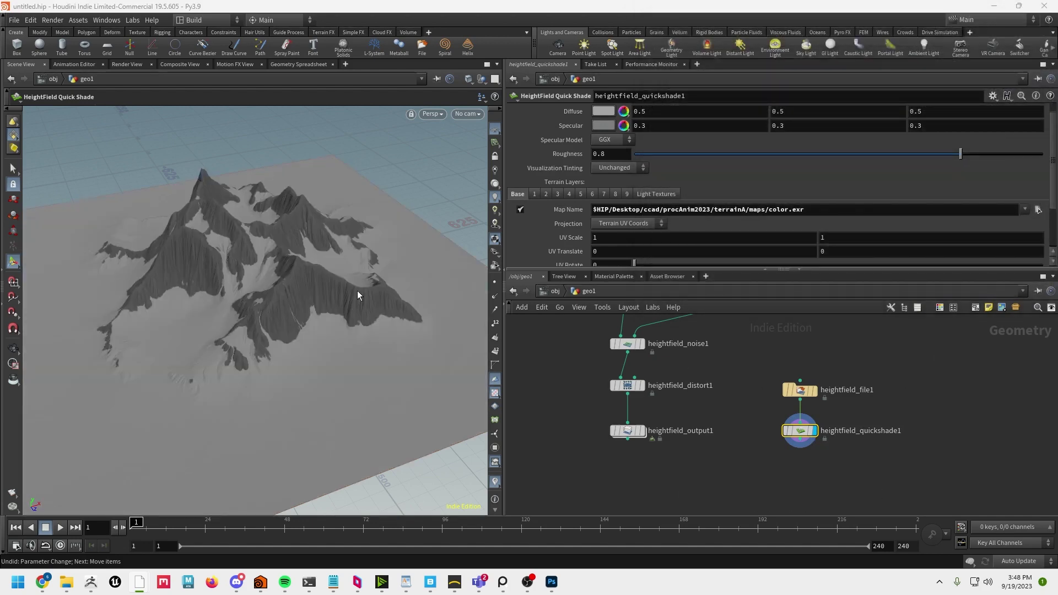
pyautogui.press('Escape')
pyautogui.moveTo(236, 291); pyautogui.dragTo(212, 298)
pyautogui.moveTo(212, 298); pyautogui.dragTo(191, 304, button='right')
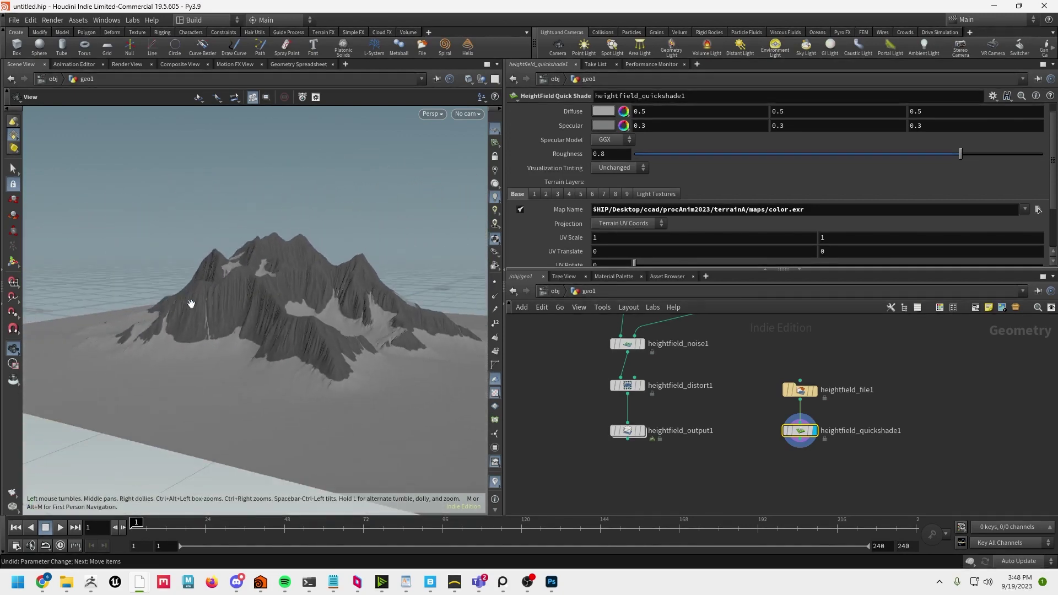
pyautogui.moveTo(191, 303); pyautogui.dragTo(259, 309)
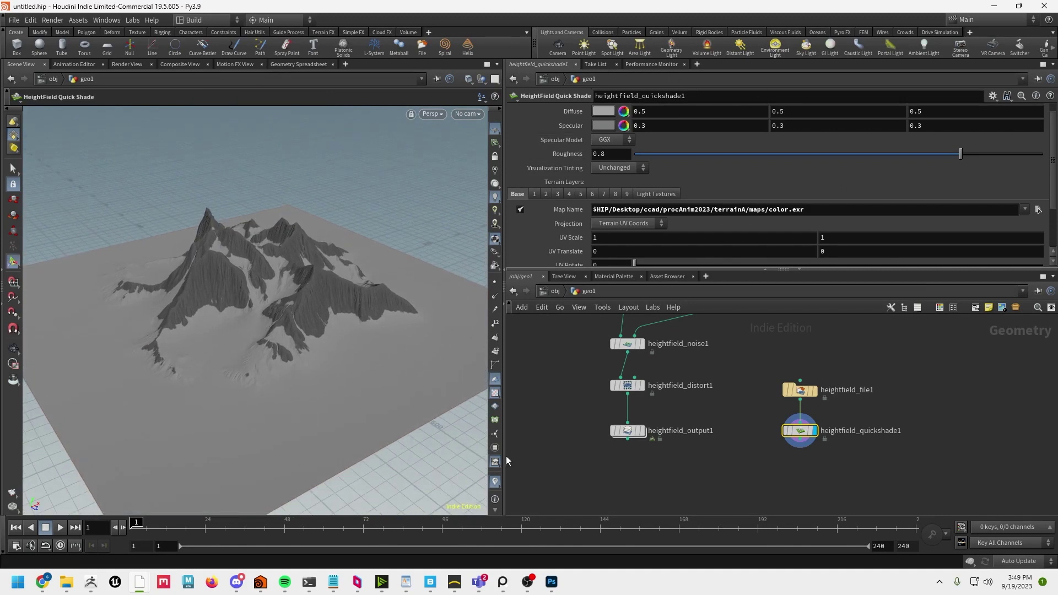
# Switch to Photoshop and open color.exr from the procAnim2023/terrainA/maps folder
pyautogui.click(553, 582)
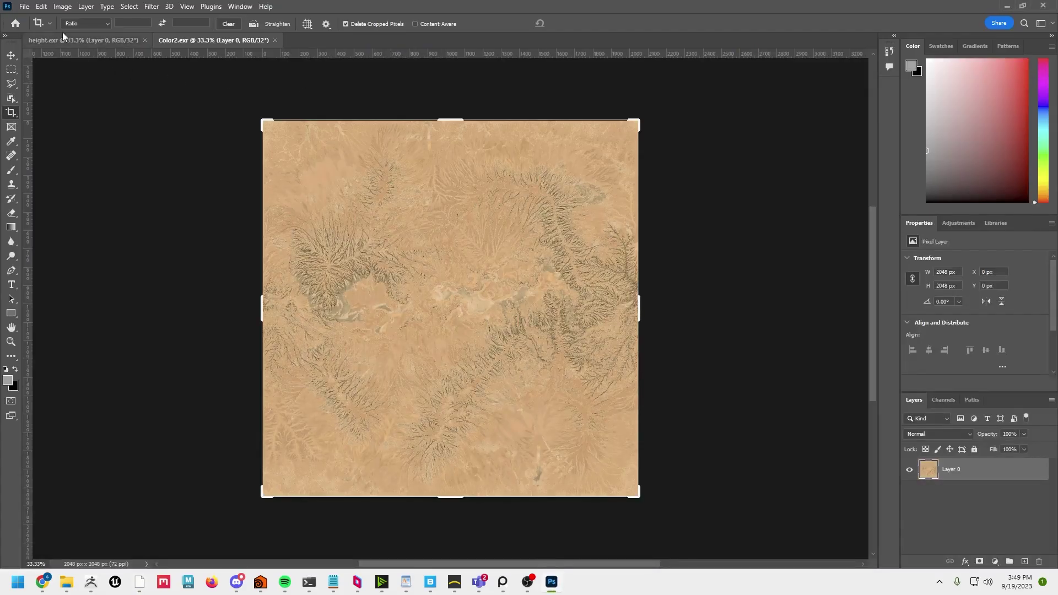
pyautogui.click(24, 6)
pyautogui.click(40, 28)
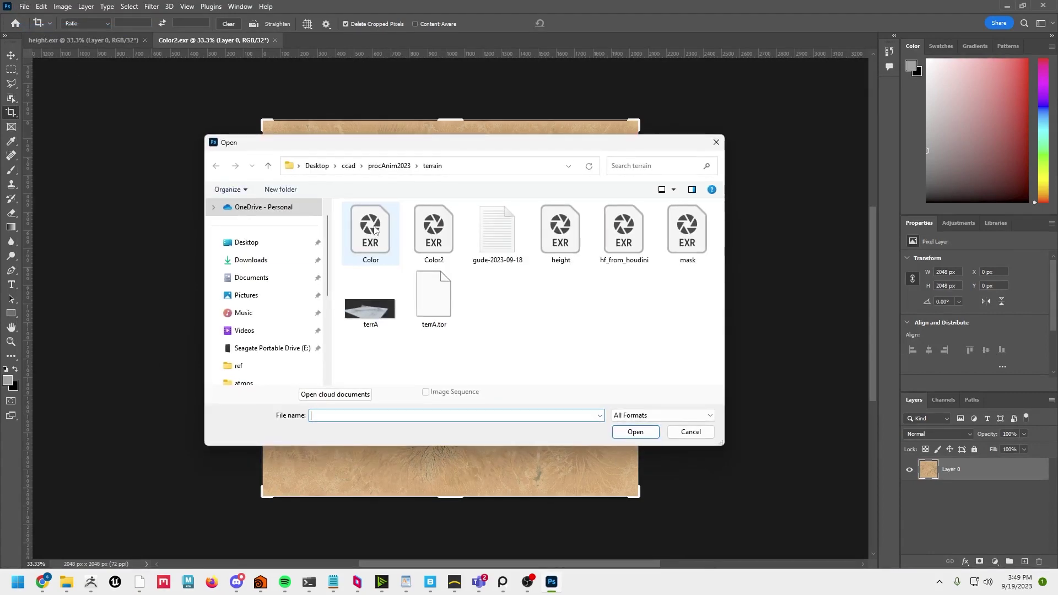
pyautogui.click(389, 166)
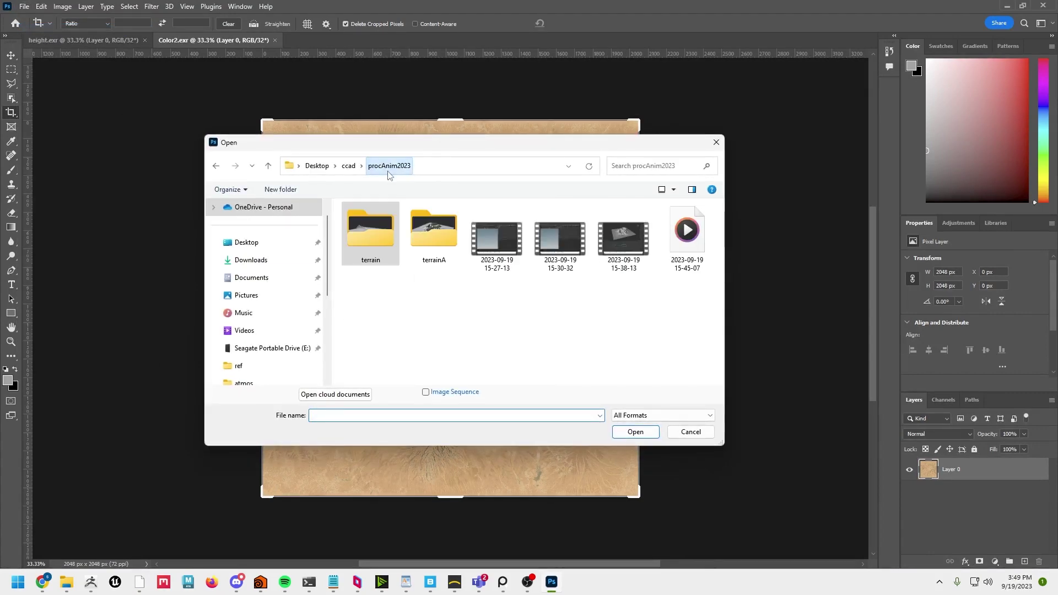
pyautogui.doubleClick(435, 234)
pyautogui.doubleClick(358, 249)
pyautogui.click(427, 243)
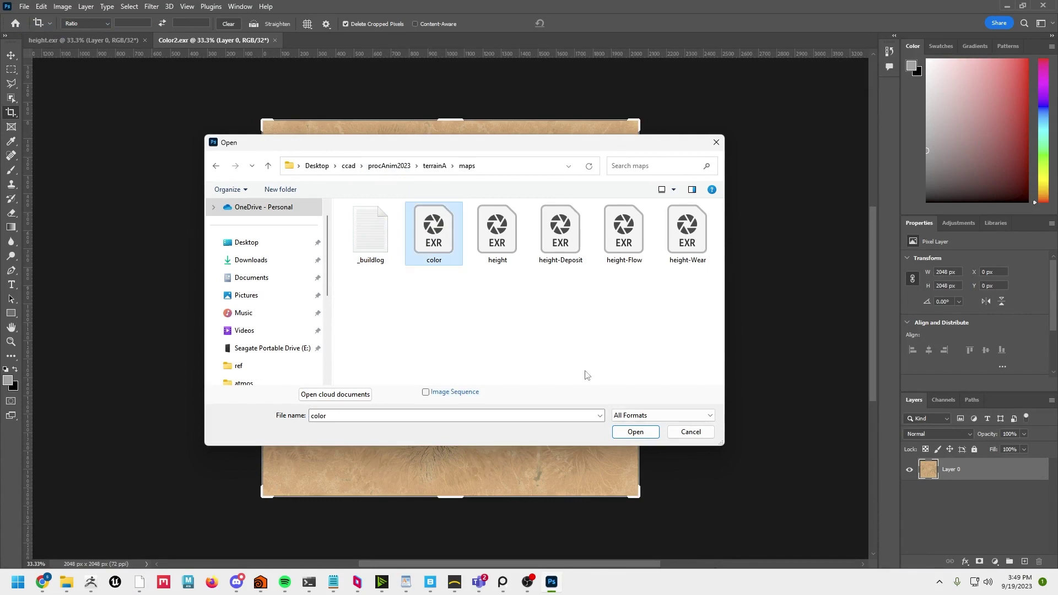
pyautogui.click(640, 435)
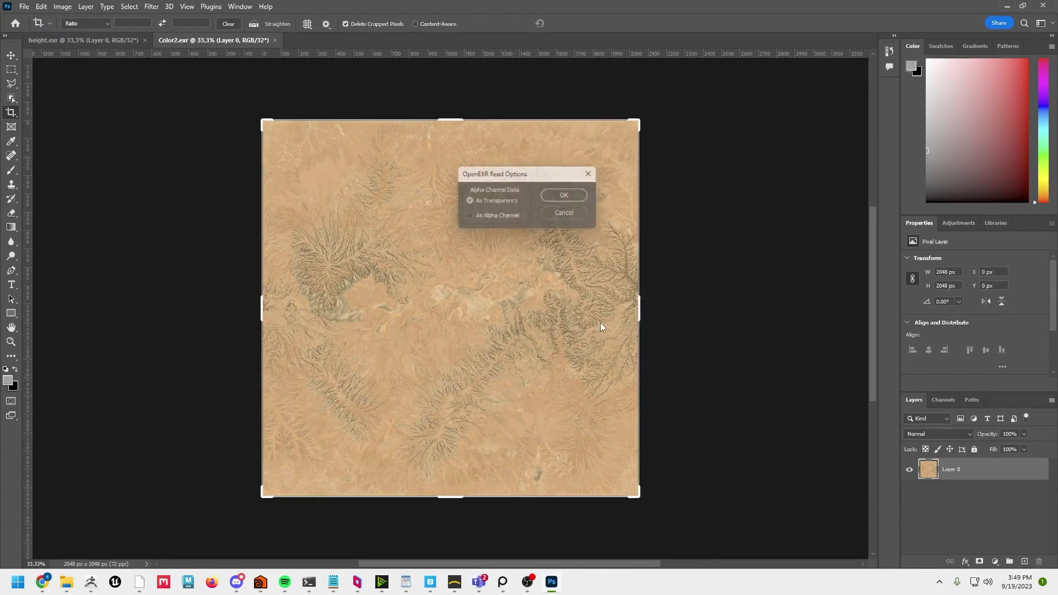
pyautogui.click(554, 197)
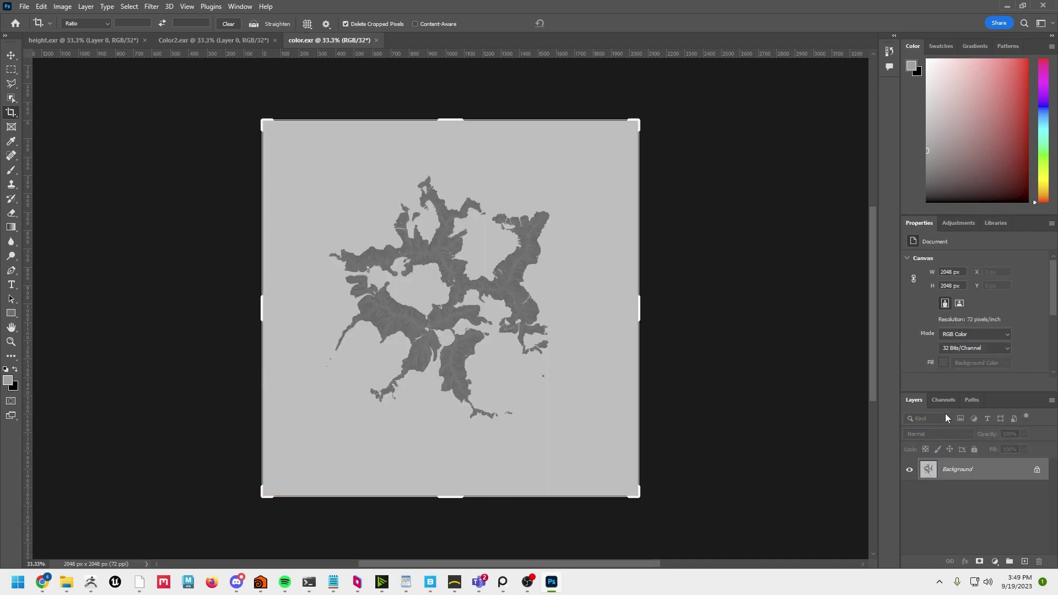
# Check the Alpha 1 channel of color.exr and convert its locked Background into a regular layer
pyautogui.click(942, 400)
pyautogui.click(915, 505)
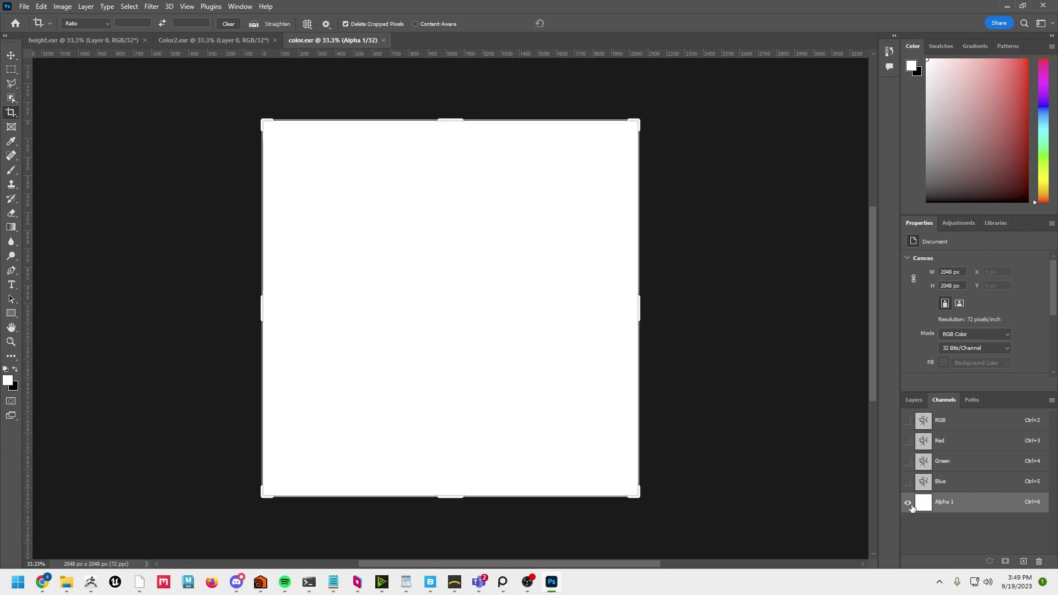
pyautogui.click(922, 403)
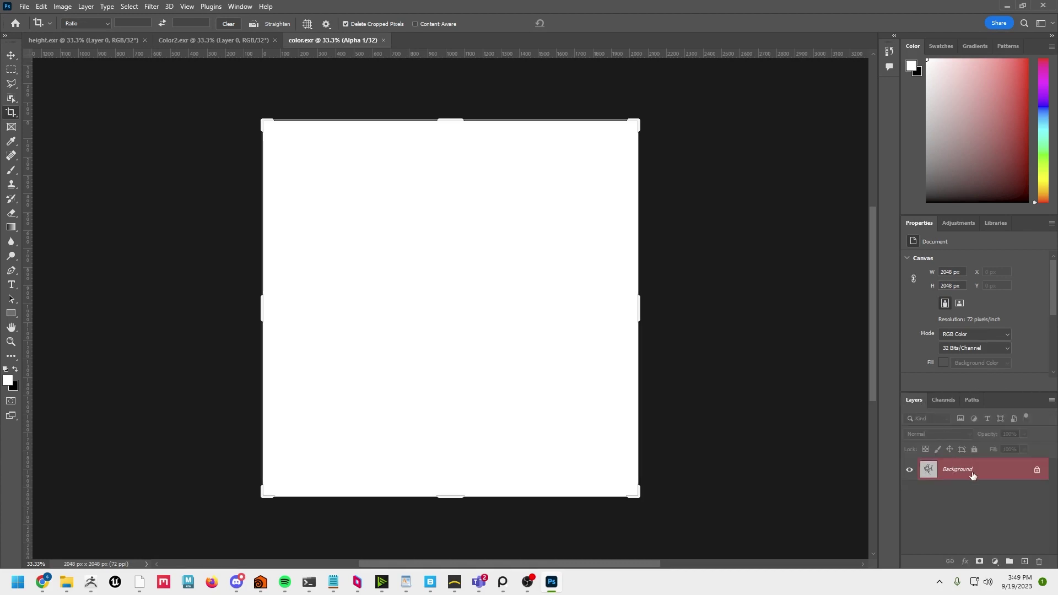
pyautogui.doubleClick(973, 475)
pyautogui.press('Return')
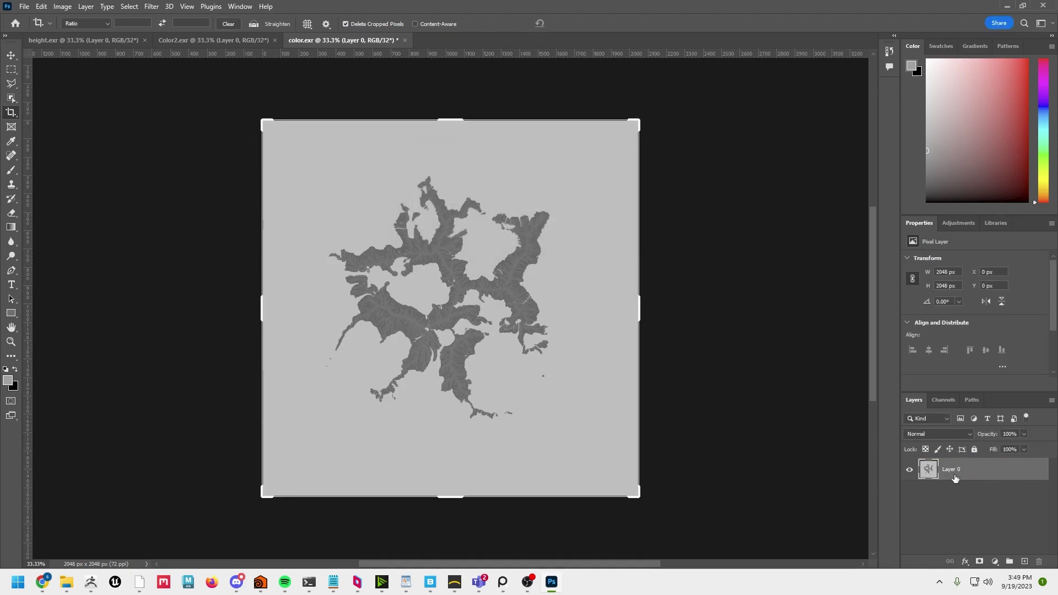
# Apply a Levels adjustment with input black 27 and midtones 1.58 to the layer, and save color.exr
pyautogui.click(62, 6)
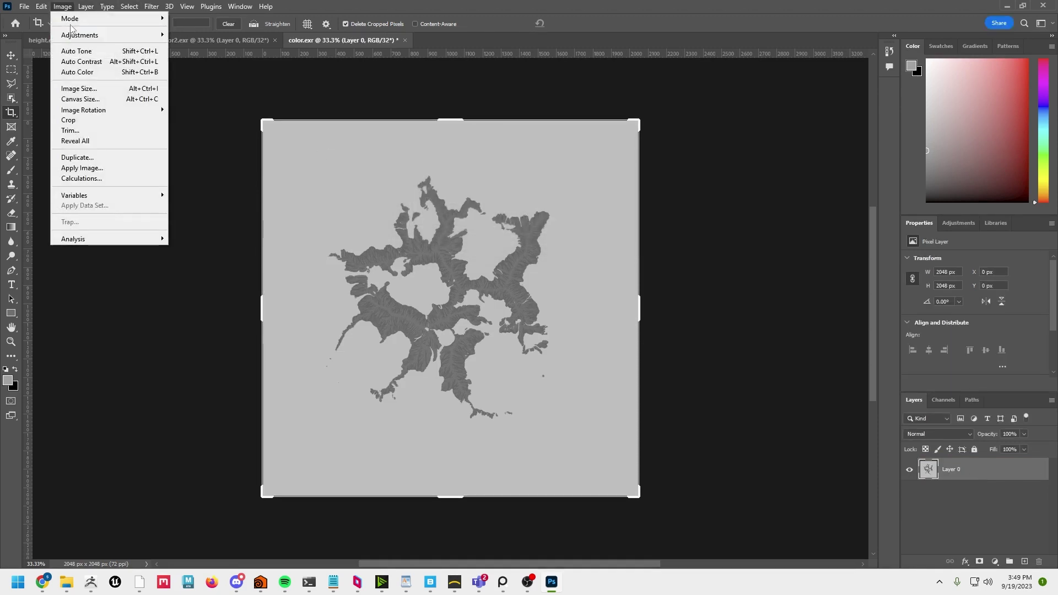
pyautogui.moveTo(74, 19)
pyautogui.moveTo(110, 35)
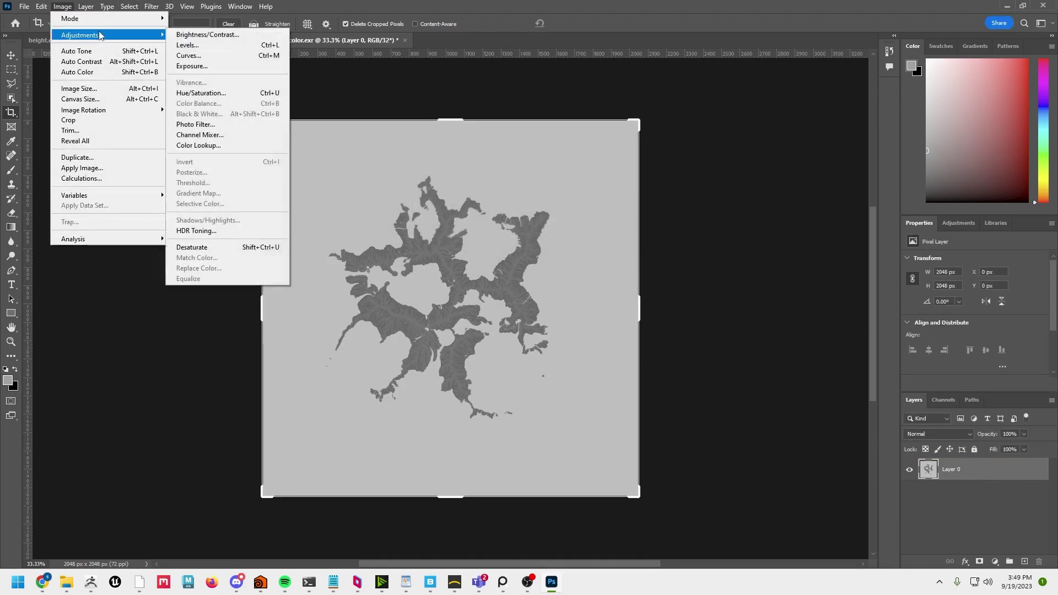
pyautogui.click(190, 46)
pyautogui.moveTo(542, 345); pyautogui.dragTo(600, 347)
pyautogui.press('Tab')
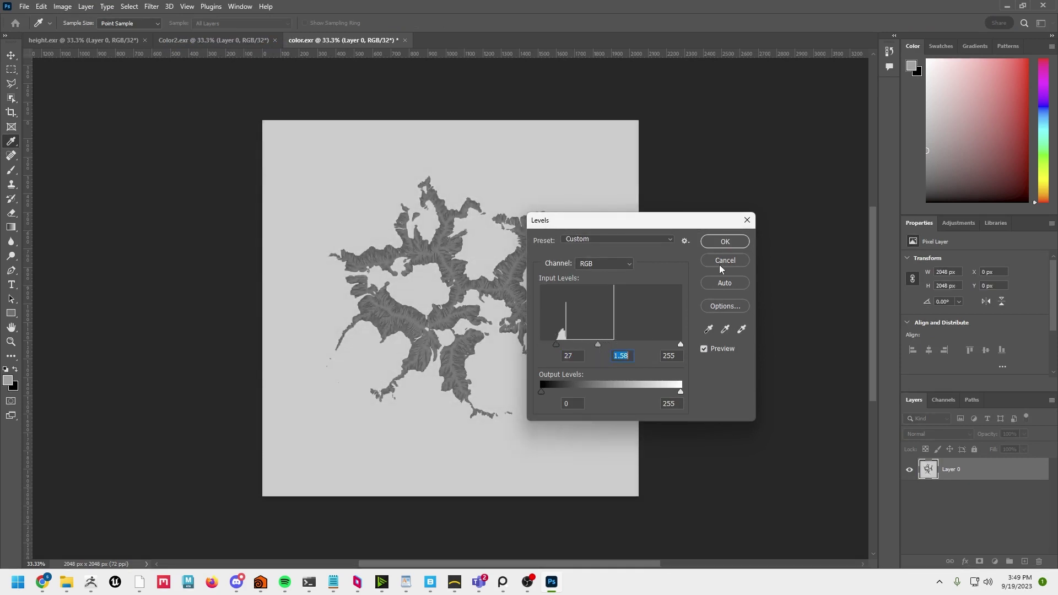
pyautogui.press('Return')
pyautogui.press('c')
pyautogui.hotkey('ctrl', 's')
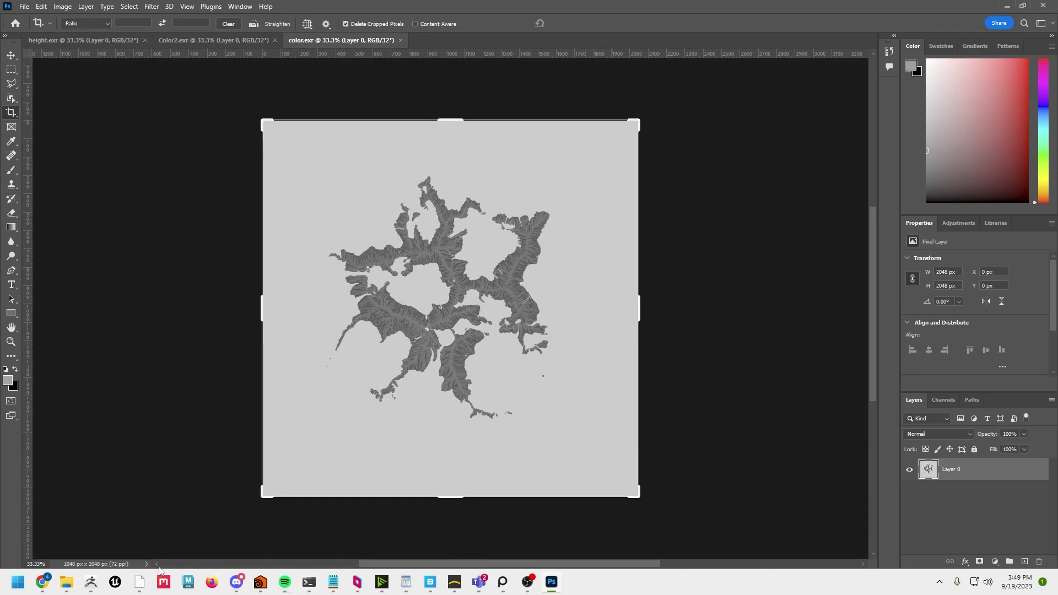
# Switch back to Houdini, reload color.exr as the Quick Shade's base map, and inspect the shaded terrain
pyautogui.moveTo(261, 582)
pyautogui.click(281, 526)
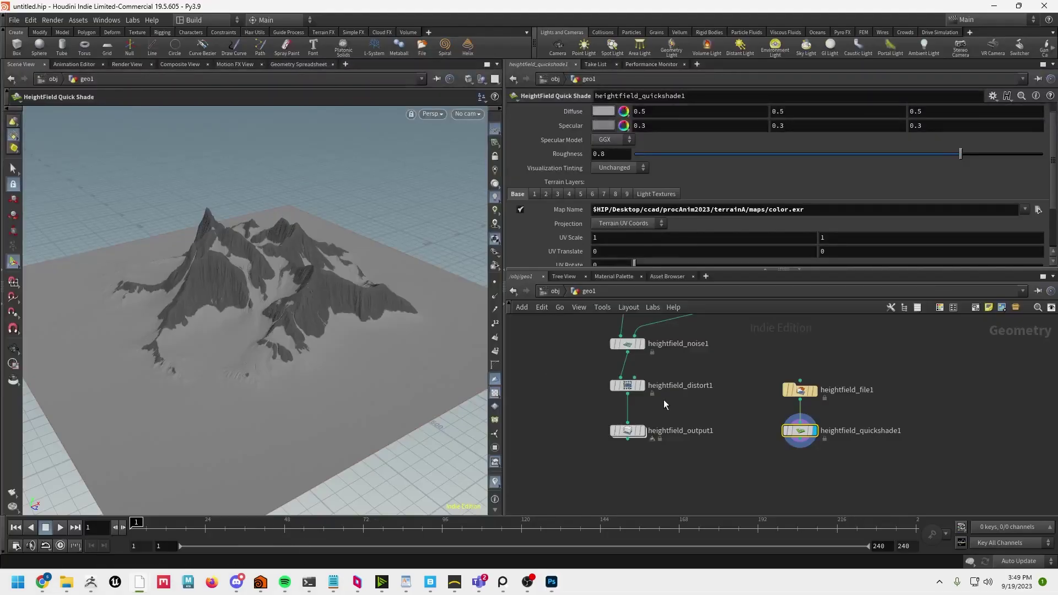
pyautogui.click(1038, 210)
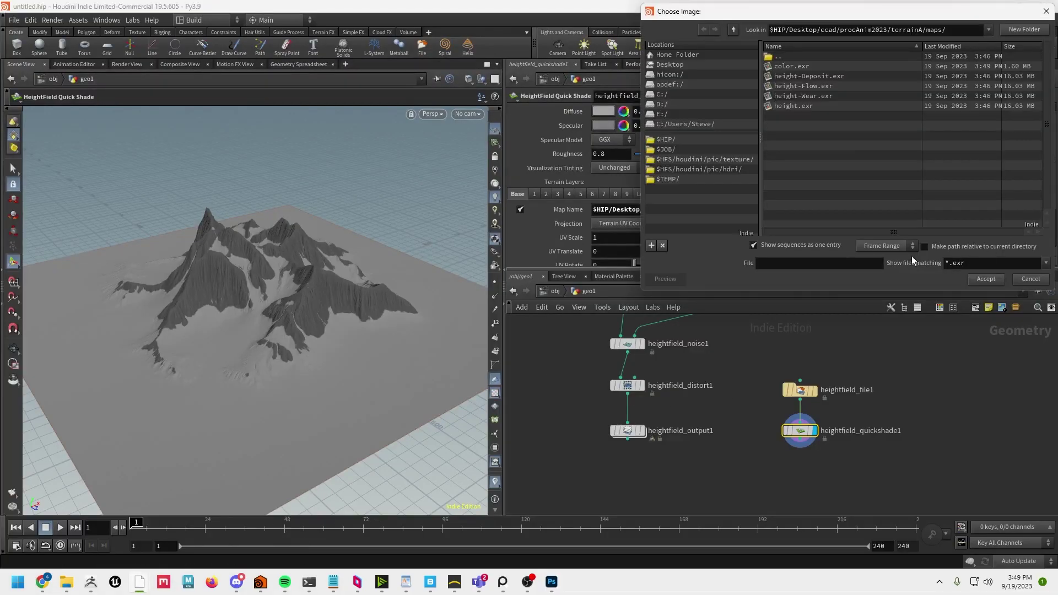
pyautogui.click(808, 67)
pyautogui.click(984, 279)
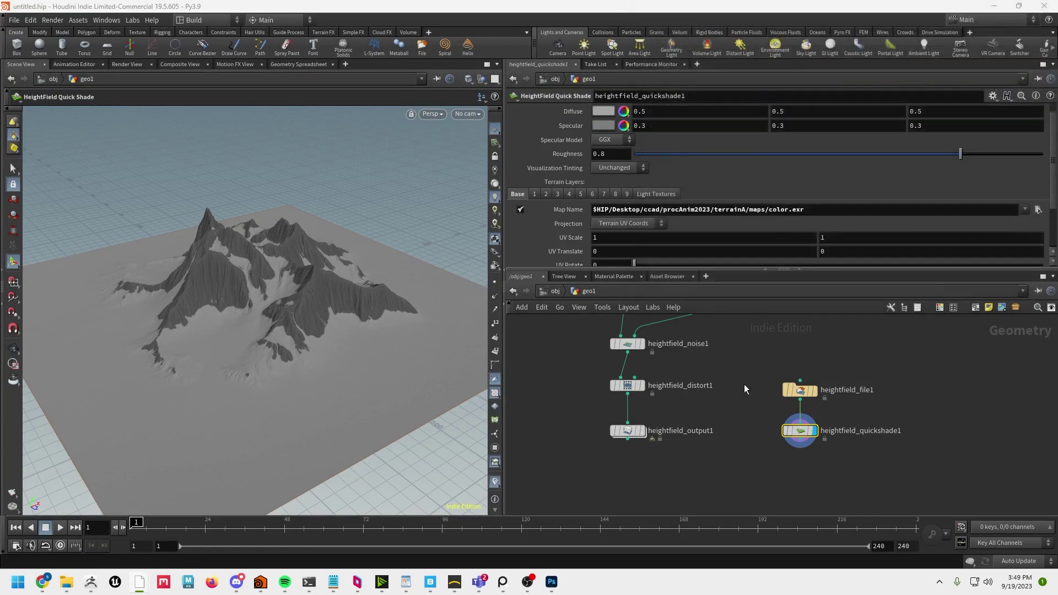
pyautogui.moveTo(799, 431); pyautogui.dragTo(799, 441)
pyautogui.press('Escape')
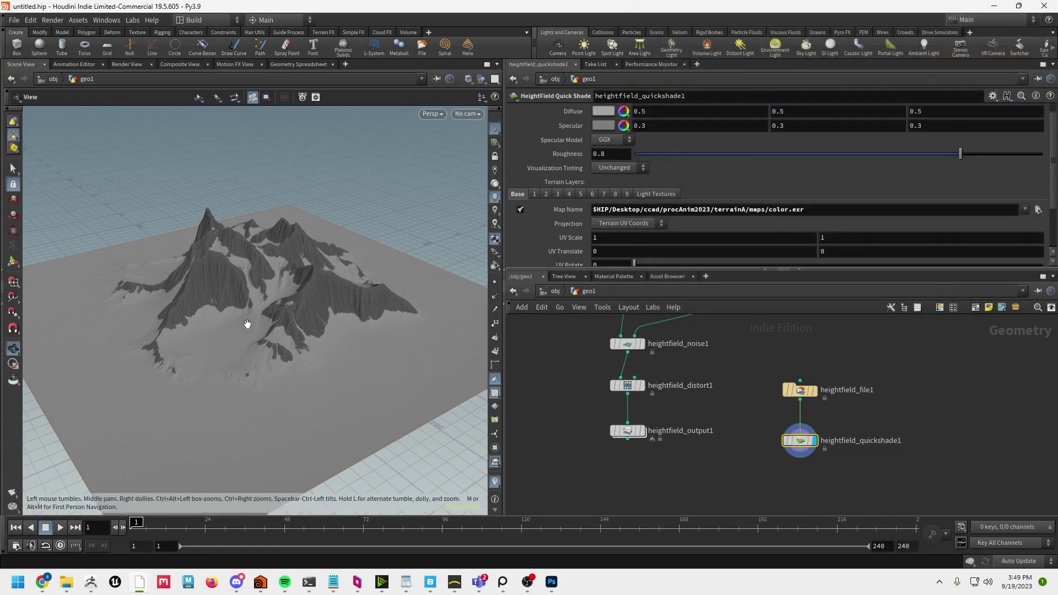
pyautogui.moveTo(245, 317); pyautogui.dragTo(293, 340)
pyautogui.press('Return')
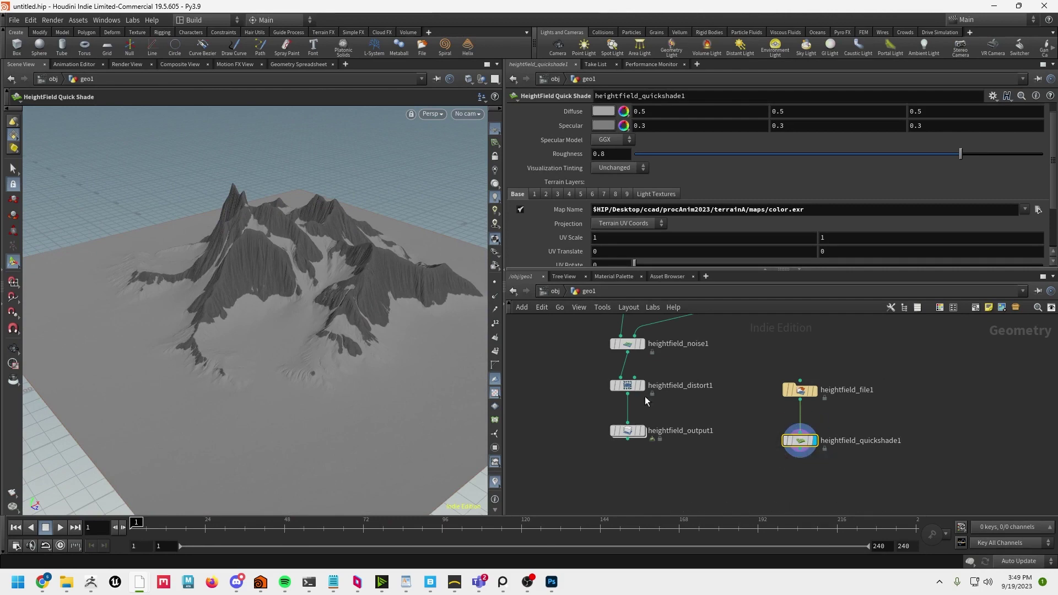
# Switch to Photoshop and save the adjusted color map as color2 in OpenEXR format with Wavelet compression in the terrainA/maps folder
pyautogui.click(552, 581)
pyautogui.click(24, 6)
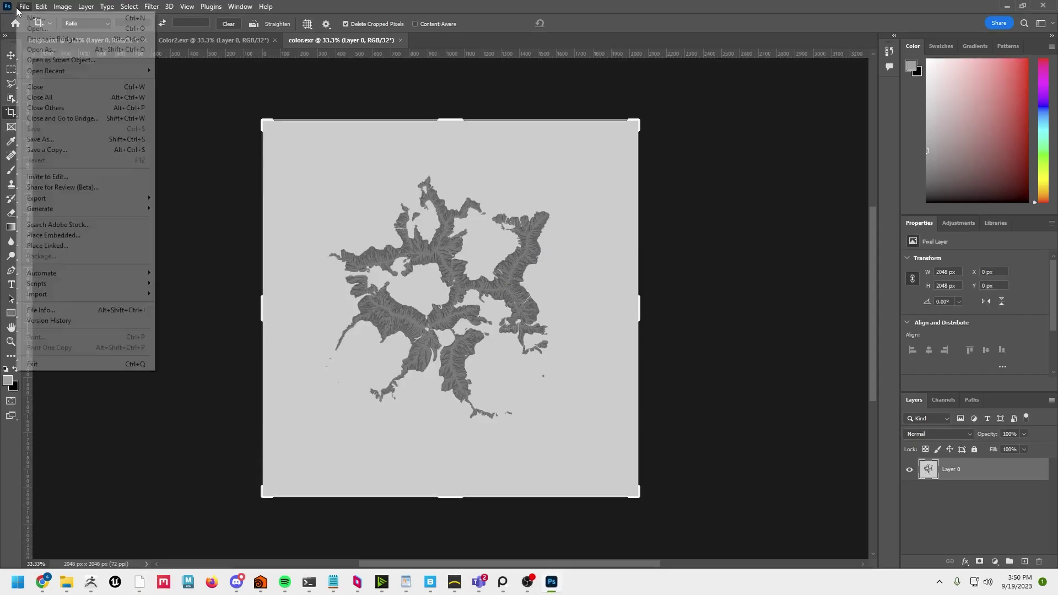
pyautogui.click(54, 139)
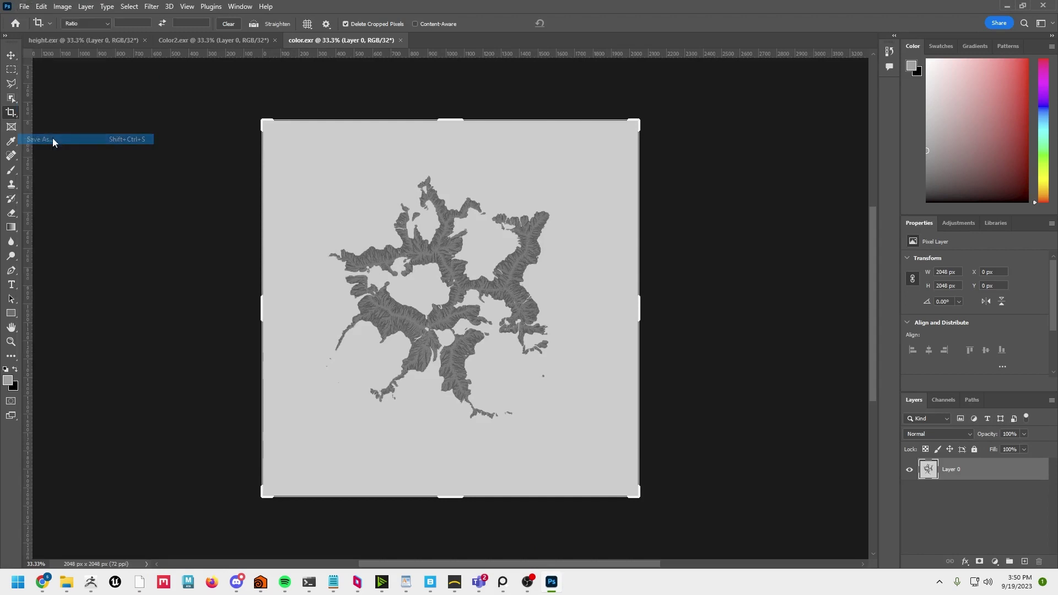
pyautogui.write('color2')
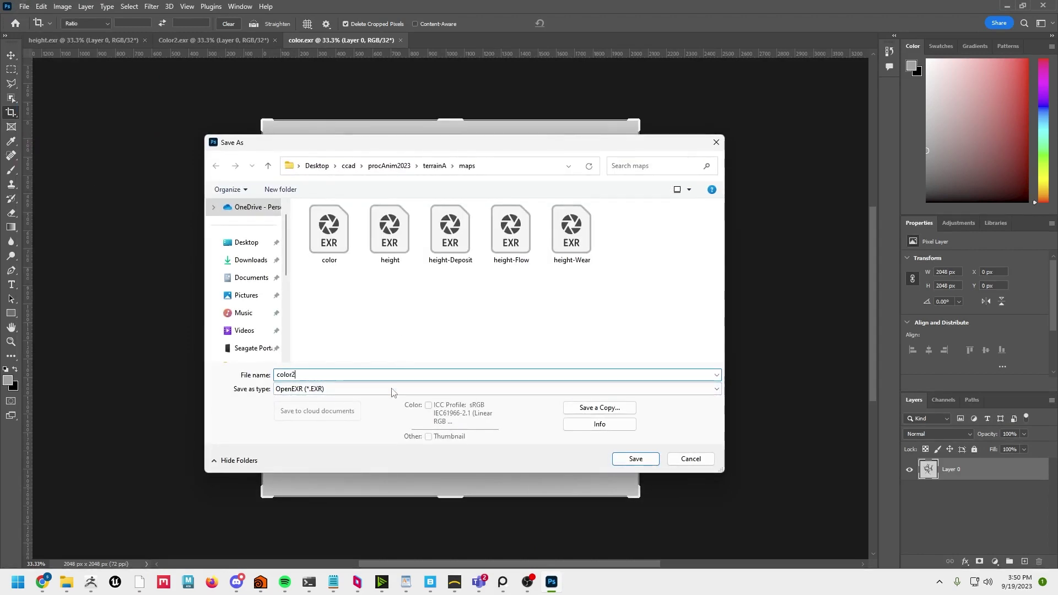
pyautogui.click(635, 459)
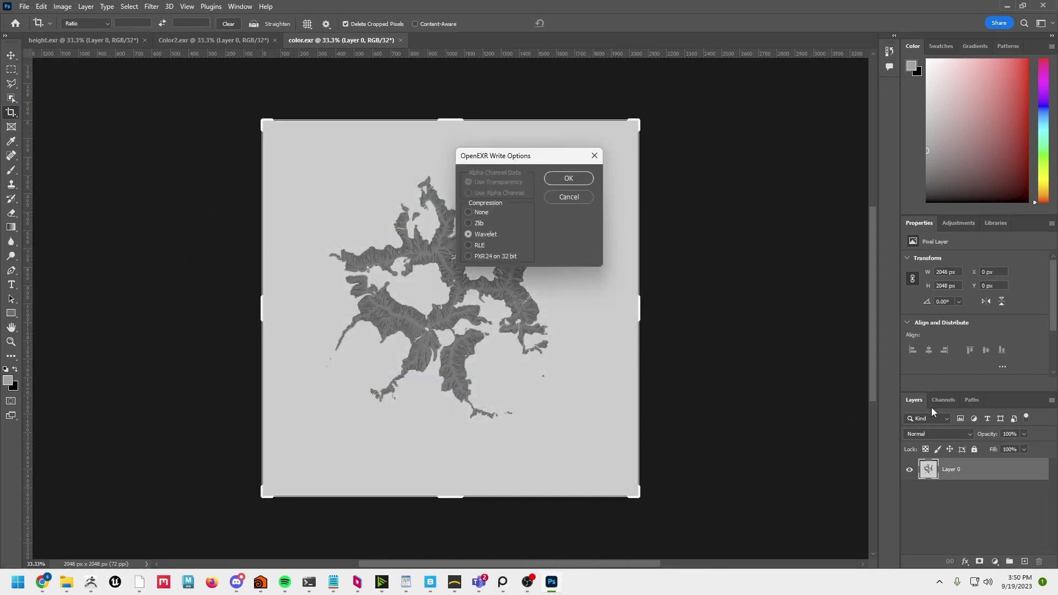
pyautogui.click(568, 179)
# Switch back to Houdini and load color2.exr as the base map of heightfield_quickshade1
pyautogui.moveTo(147, 586)
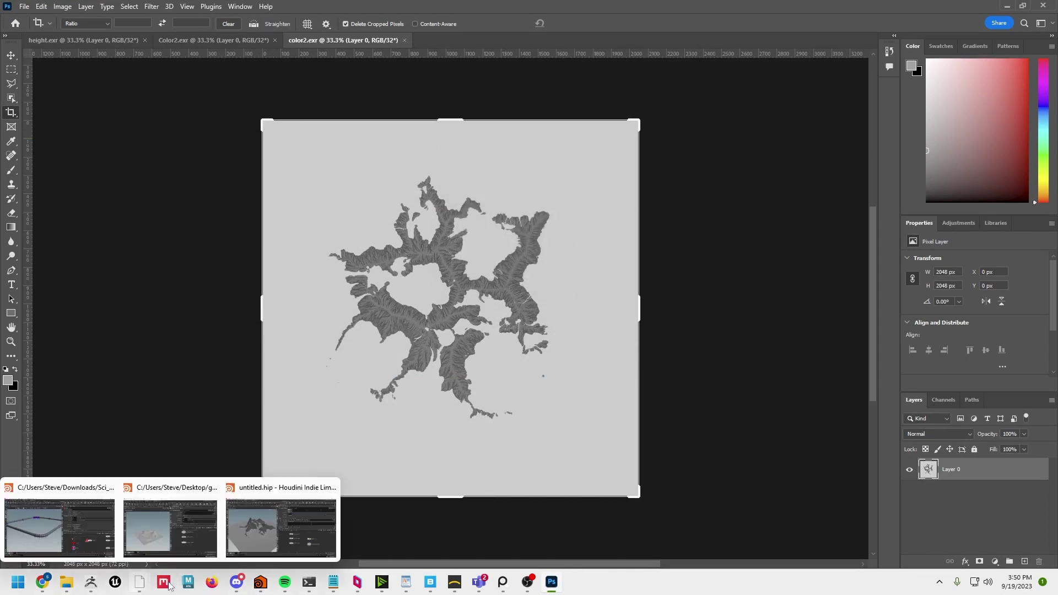
pyautogui.click(281, 529)
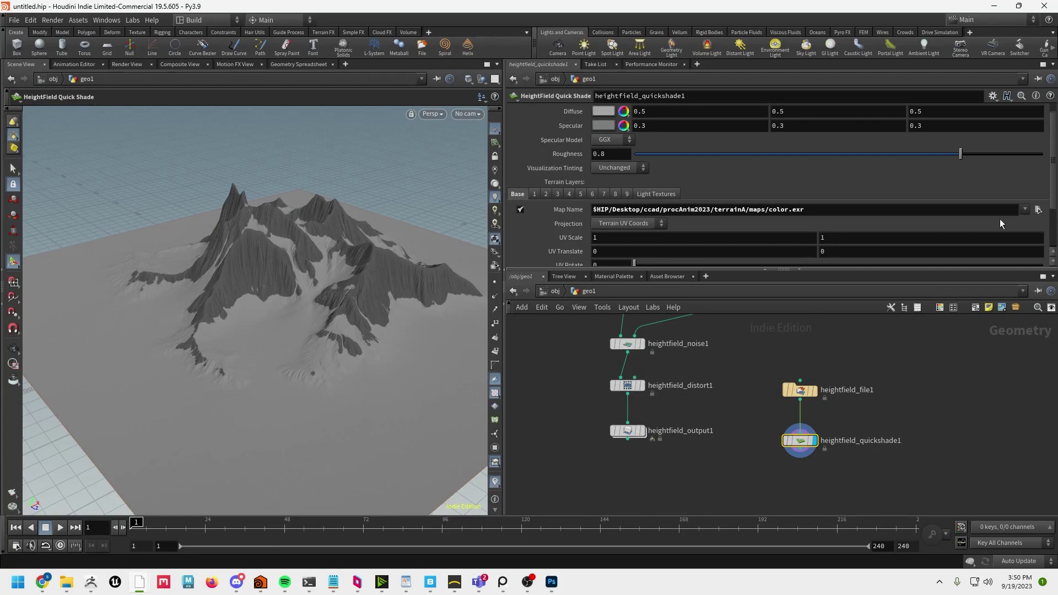
pyautogui.click(1039, 209)
pyautogui.click(819, 77)
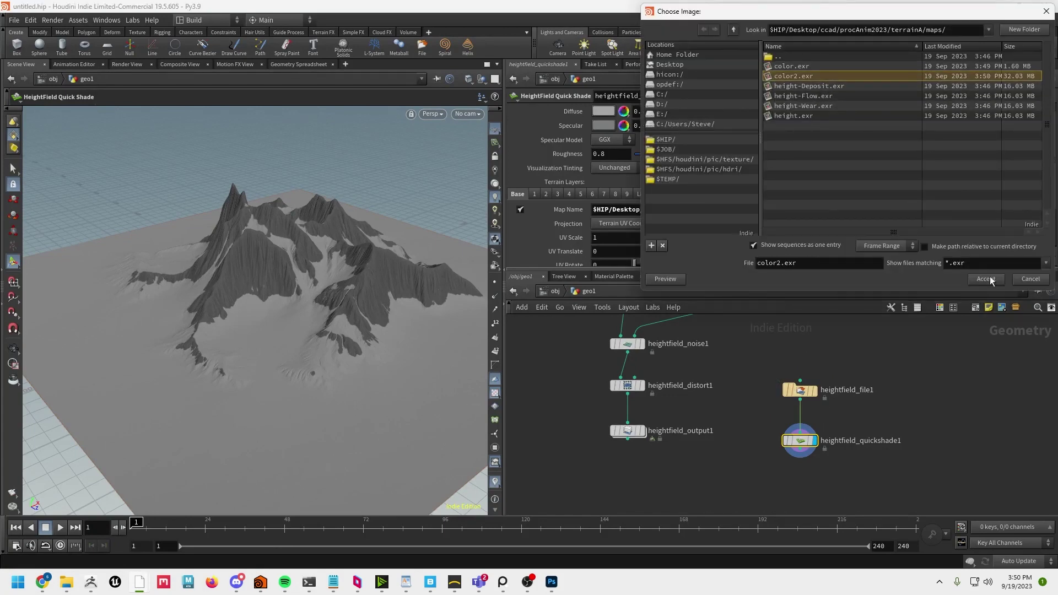
pyautogui.click(986, 279)
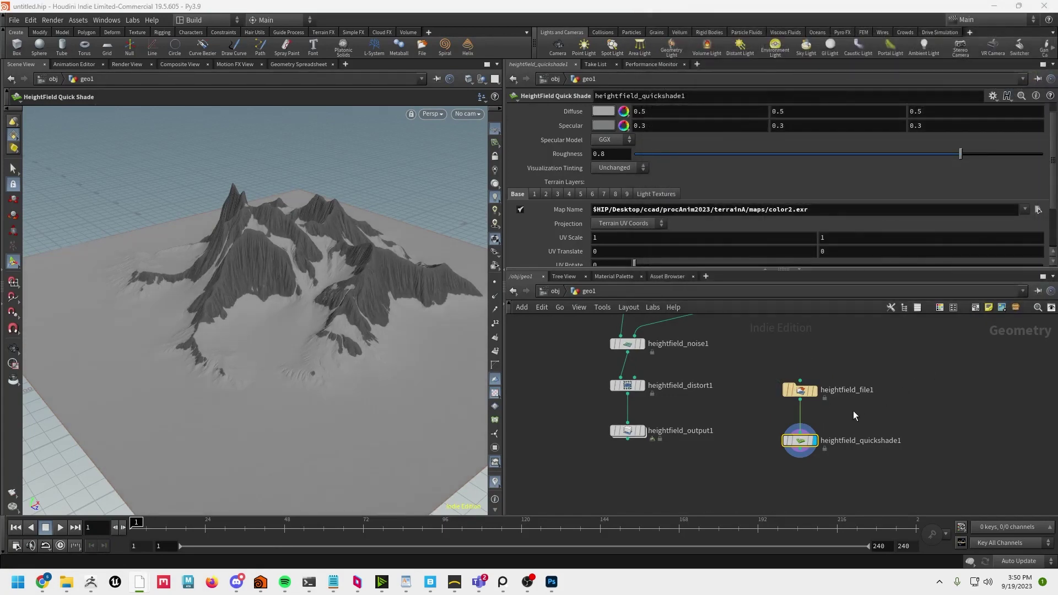
# Compare the terrain display of heightfield_file1 with heightfield_quickshade1 and inspect the shaded slopes from another angle
pyautogui.click(814, 390)
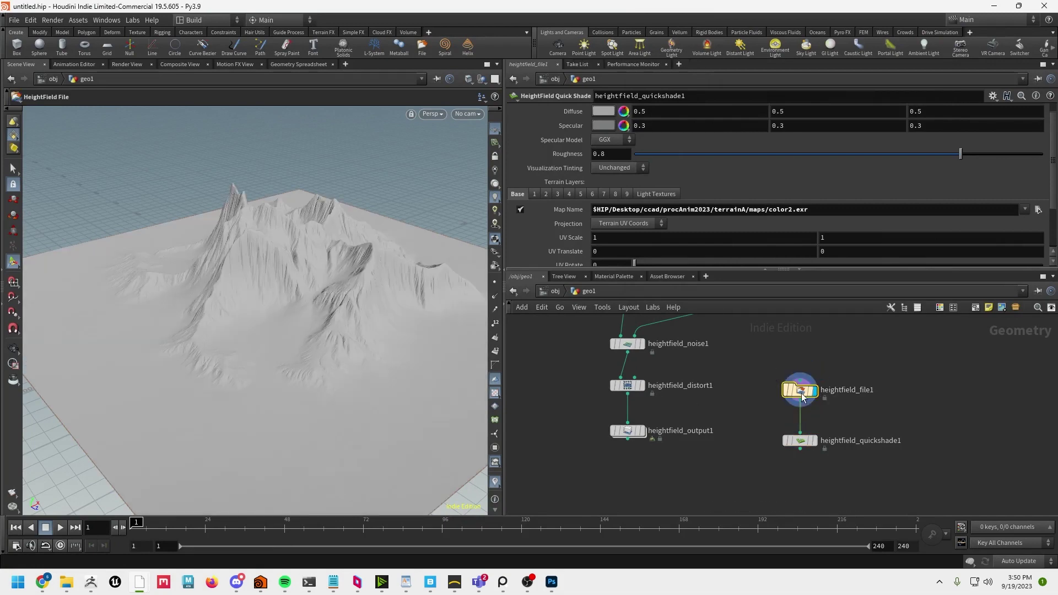
pyautogui.click(801, 391)
pyautogui.click(814, 441)
pyautogui.click(801, 444)
pyautogui.press('Escape')
pyautogui.moveTo(206, 312); pyautogui.dragTo(305, 378)
pyautogui.press('Return')
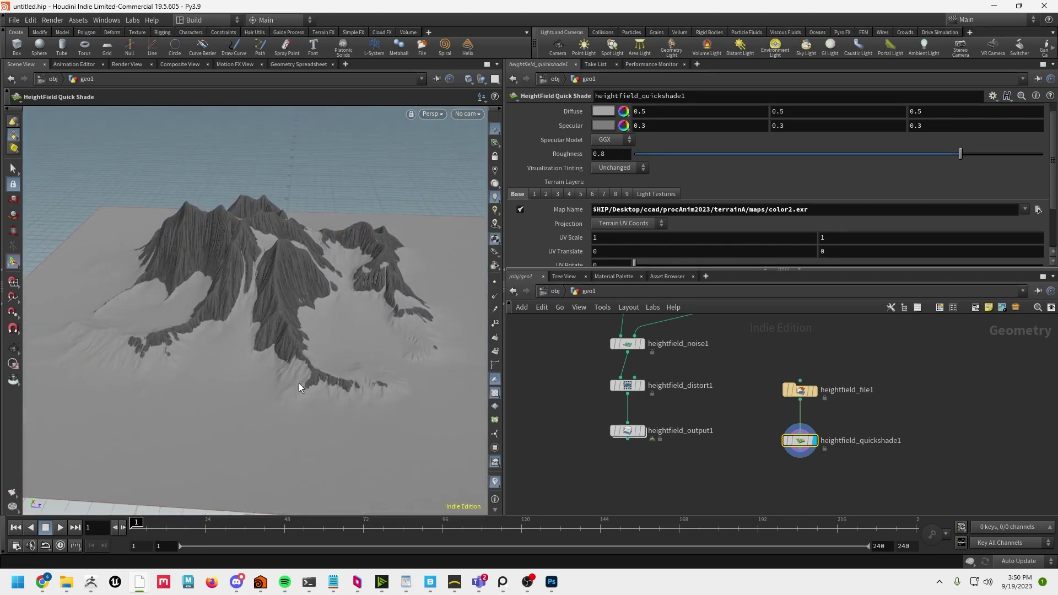
# Go up to the object level and rename the geo1 geometry object as terrain
pyautogui.click(548, 292)
pyautogui.doubleClick(803, 420)
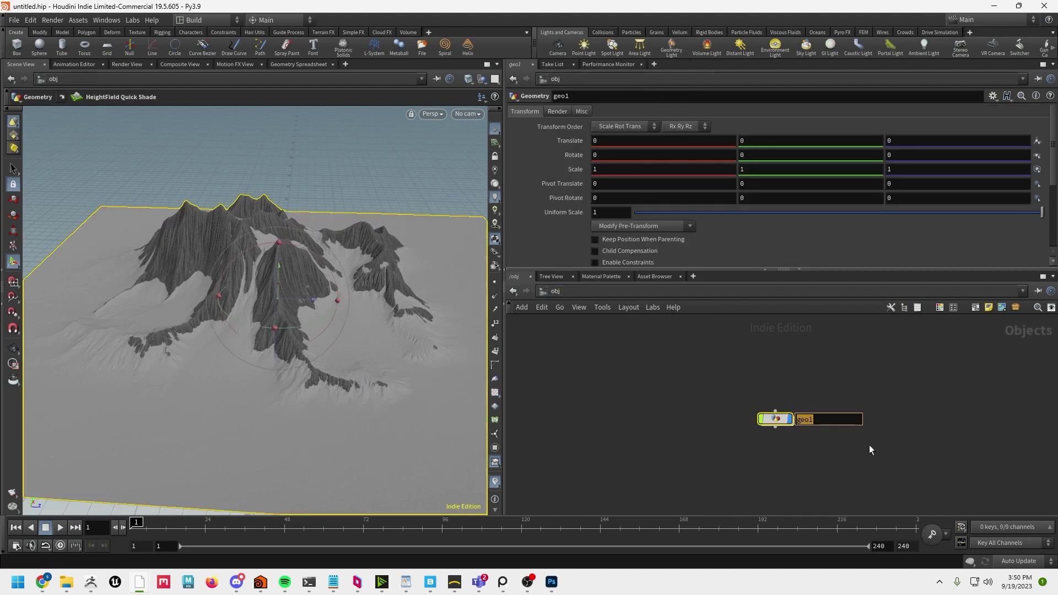
pyautogui.write('terrain')
pyautogui.press('Return')
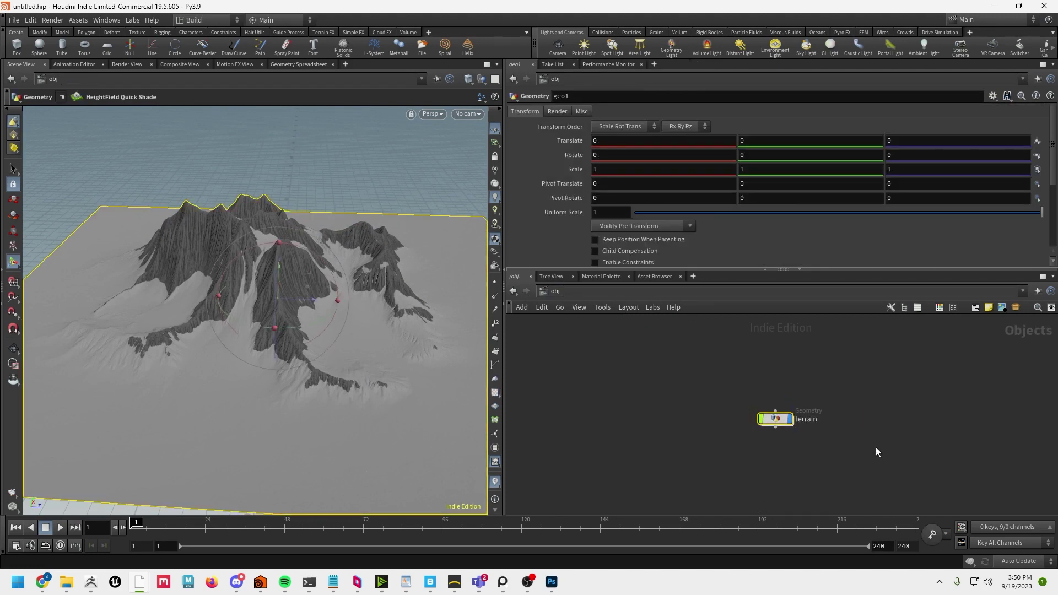
# Add an Environment Light beside the terrain object in the object network
pyautogui.press('Tab')
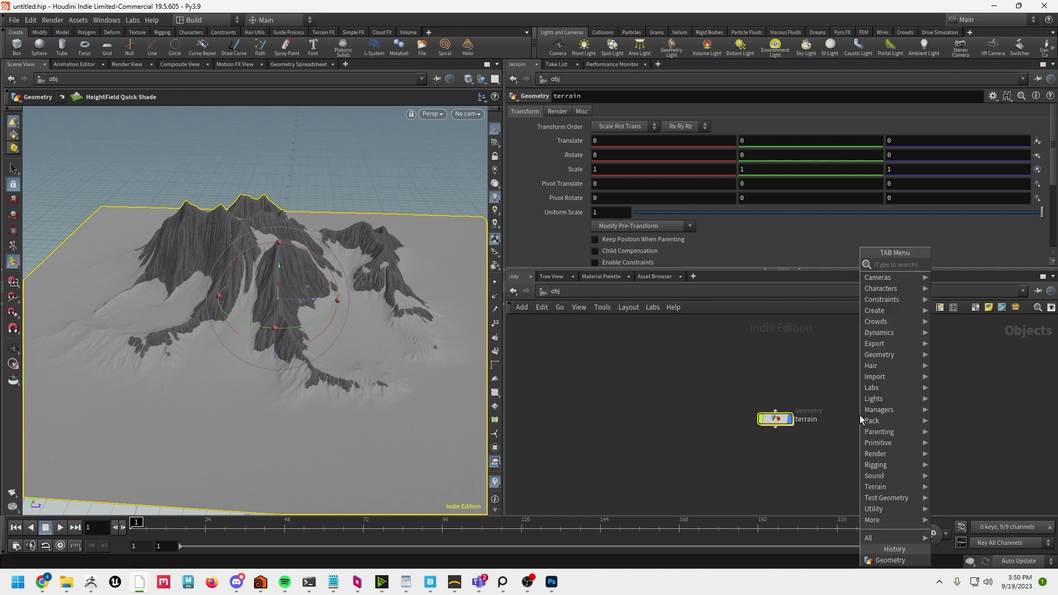
pyautogui.moveTo(863, 415)
pyautogui.write('li')
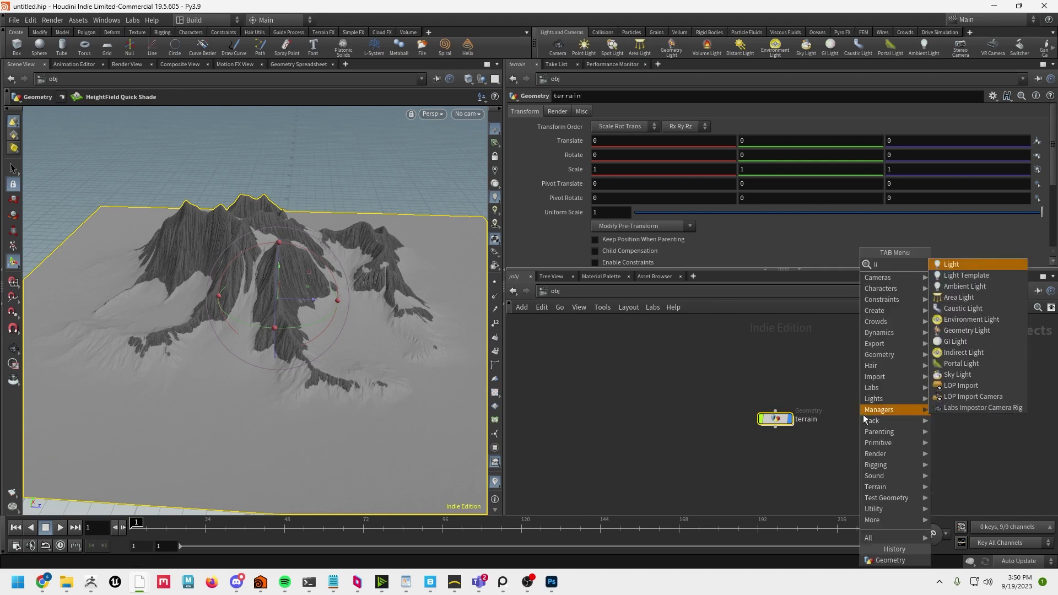
pyautogui.click(971, 320)
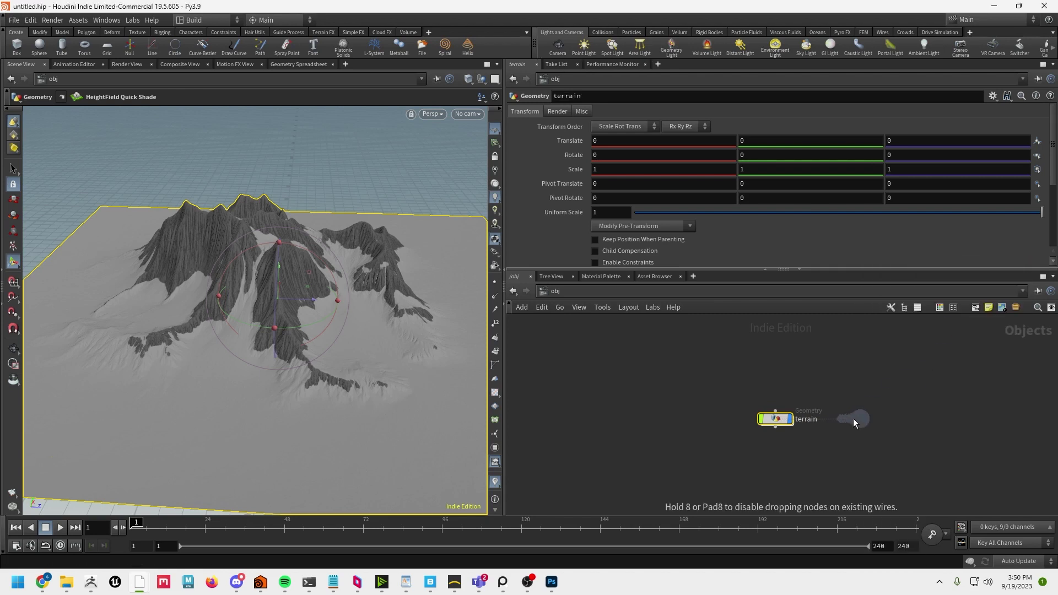
pyautogui.click(853, 419)
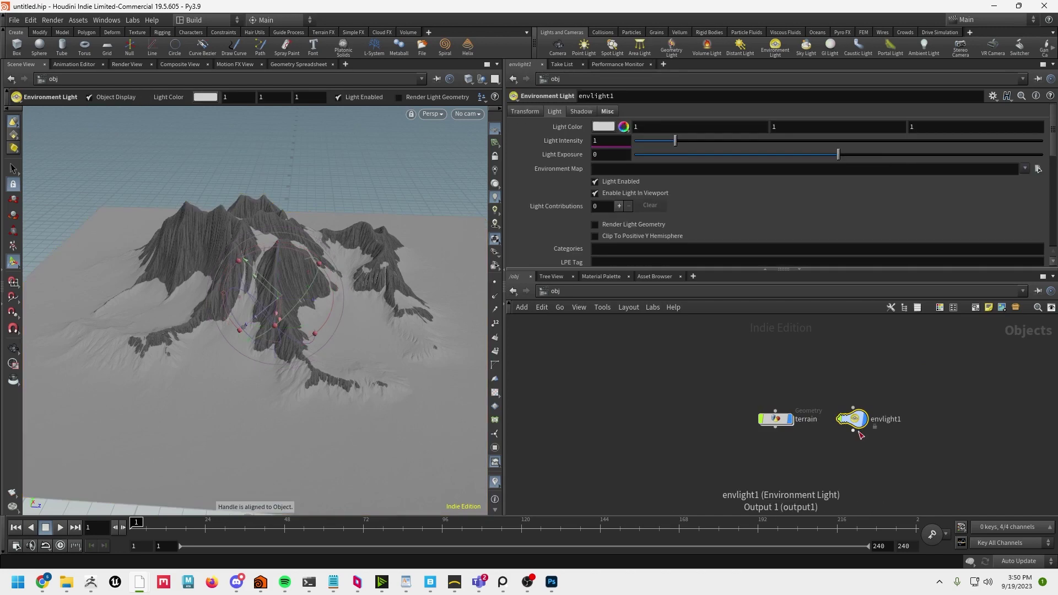
# Load kloofendal_misty_morning_4k.exr from the terrainA/source folder as the light's environment map, listing image sequences as individual files
pyautogui.click(1038, 169)
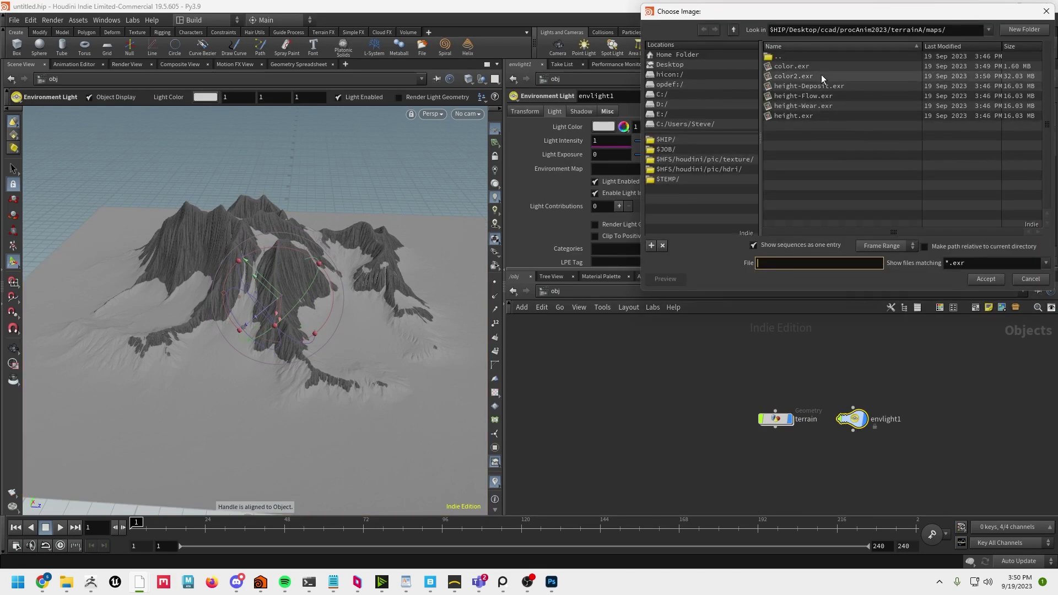
pyautogui.click(732, 34)
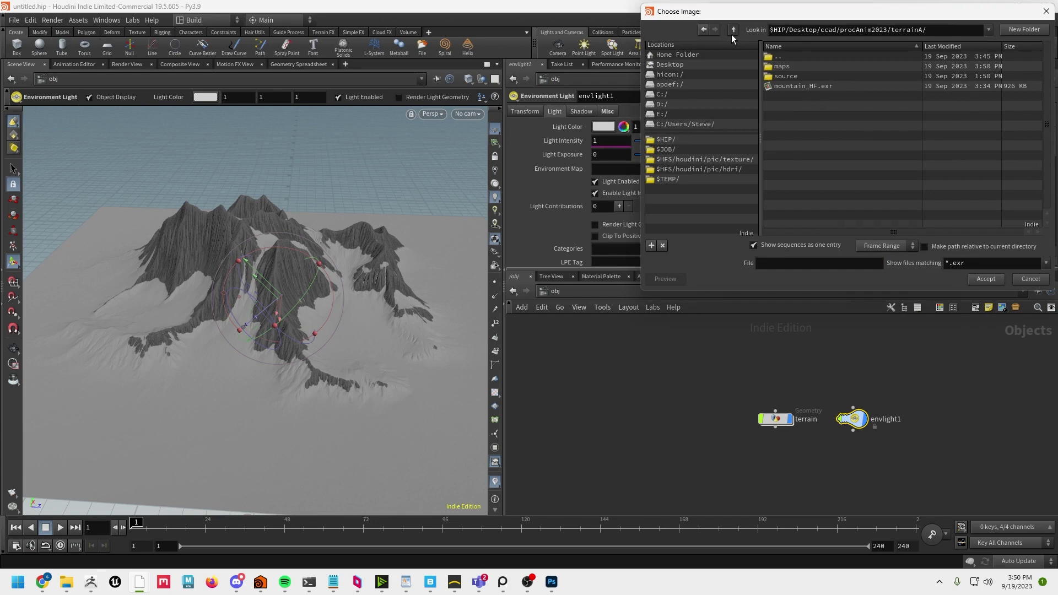
pyautogui.doubleClick(796, 75)
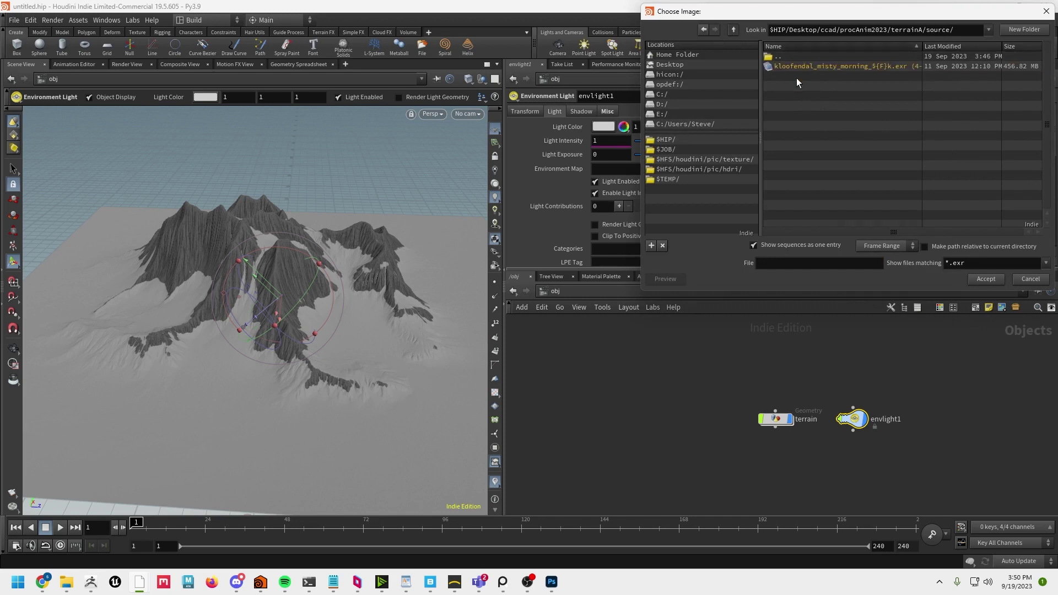
pyautogui.click(799, 67)
pyautogui.click(795, 247)
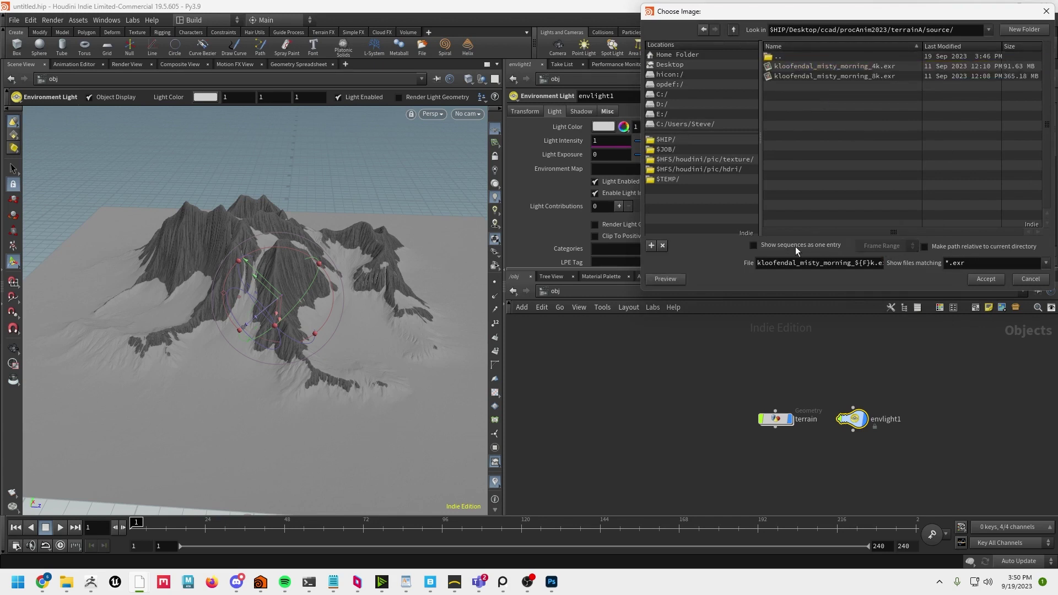
pyautogui.click(834, 66)
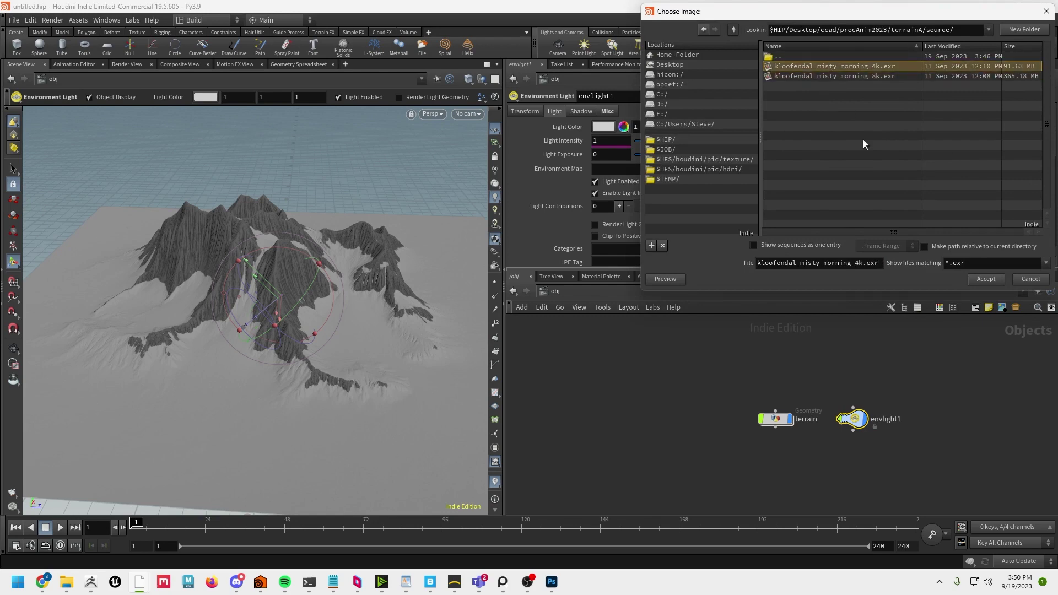
pyautogui.click(985, 279)
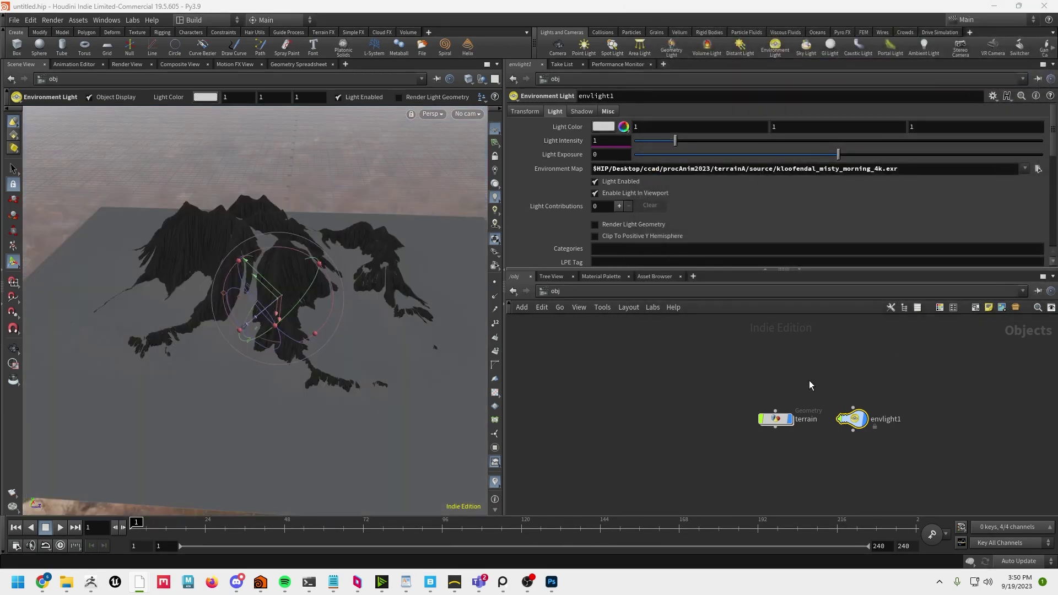
# Set the environment light's intensity to 3 and check how it lights the terrain
pyautogui.press('Escape')
pyautogui.moveTo(286, 309); pyautogui.dragTo(325, 347)
pyautogui.press('Return')
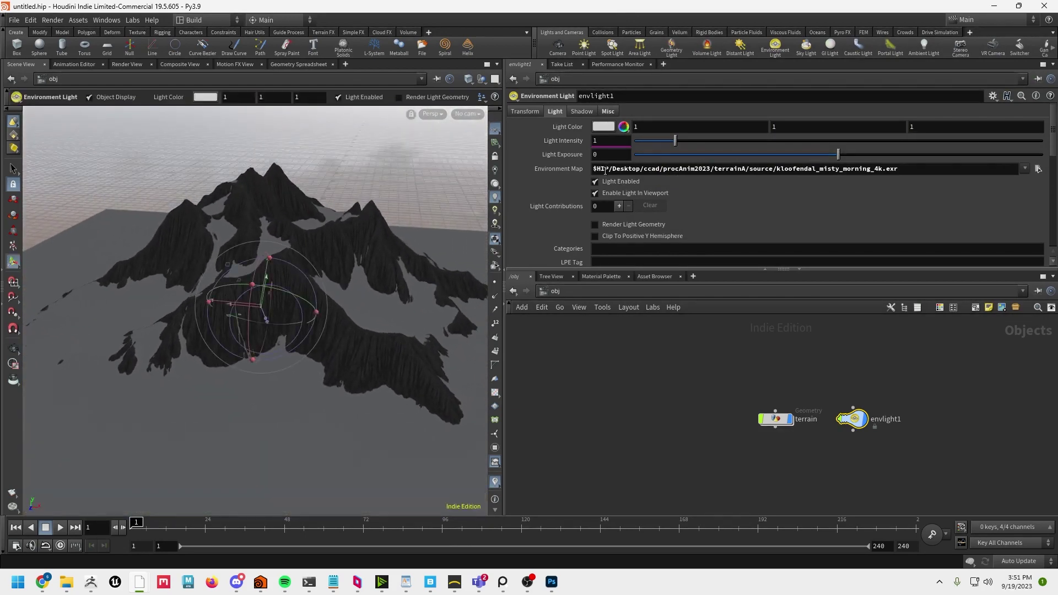
pyautogui.click(613, 141)
pyautogui.write('3')
pyautogui.press('Return')
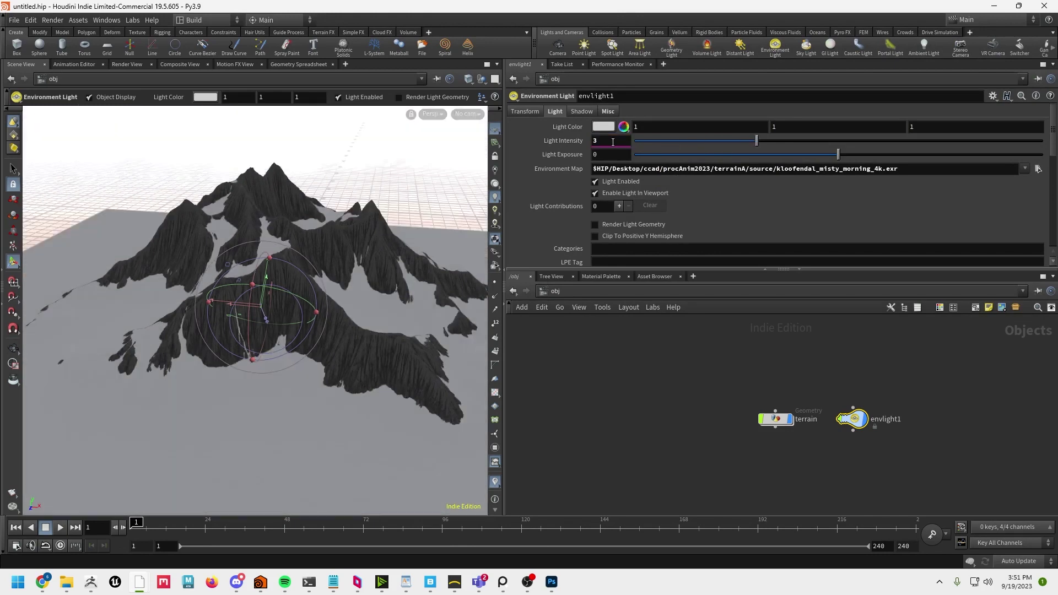
pyautogui.press('Escape')
pyautogui.moveTo(385, 209); pyautogui.dragTo(267, 182)
pyautogui.press('Return')
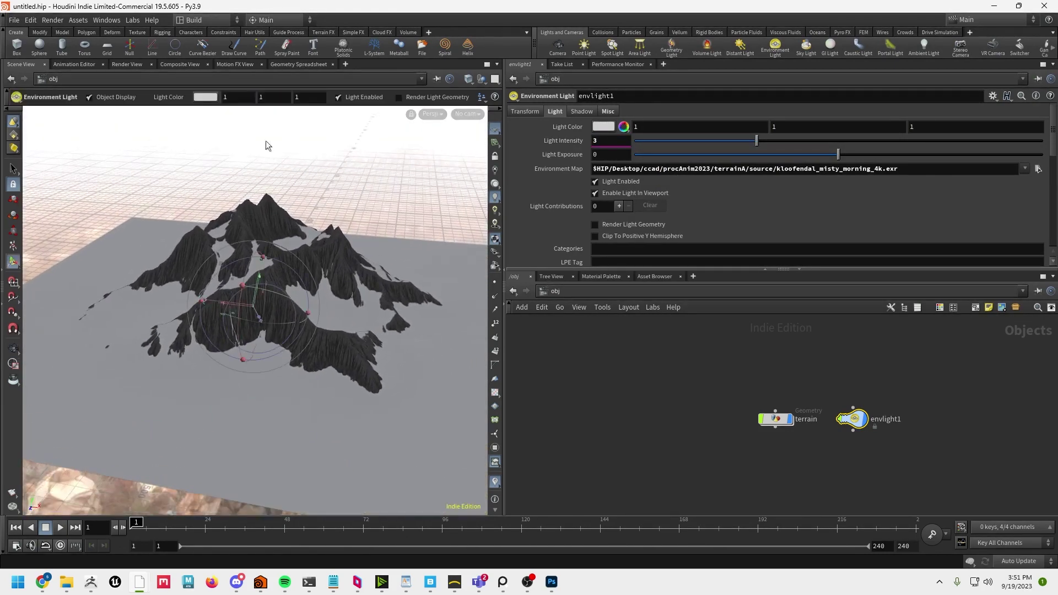
# Render the lit terrain in the Render View through the ROP camera and examine the rock and snow shading
pyautogui.click(126, 65)
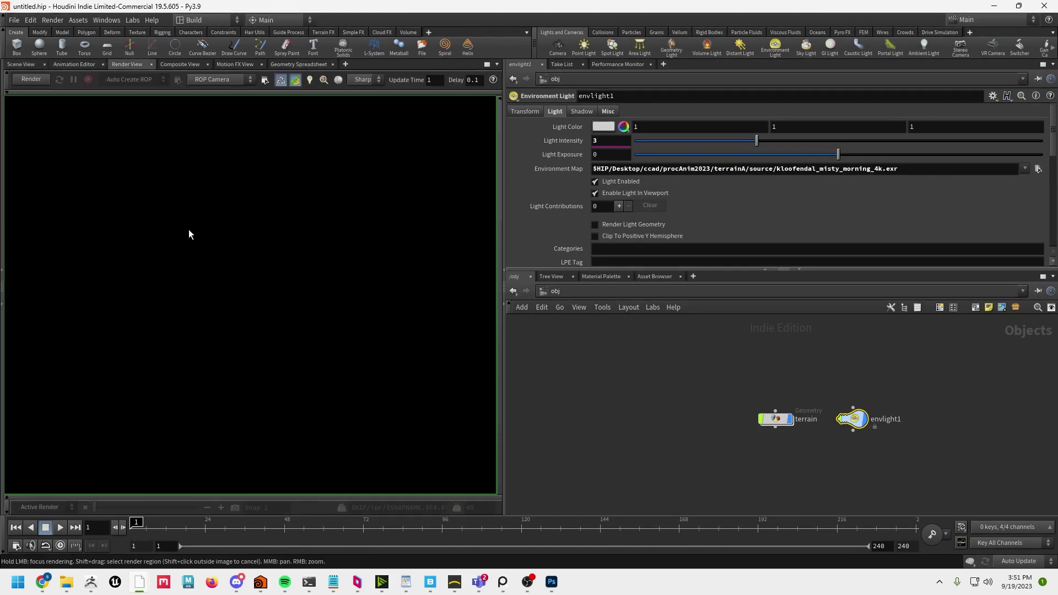
pyautogui.click(31, 79)
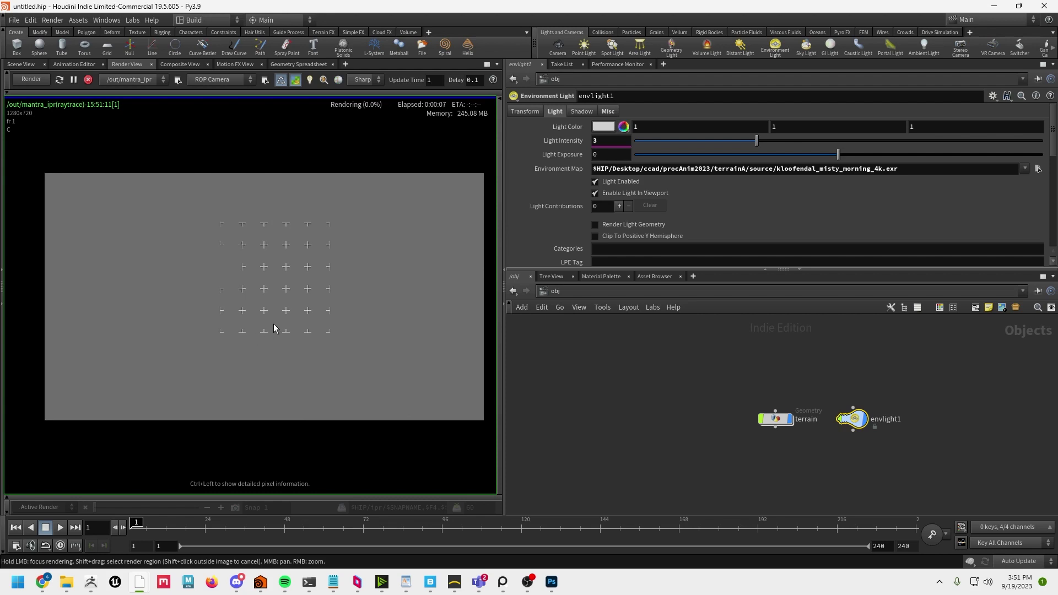
pyautogui.moveTo(274, 326); pyautogui.dragTo(260, 327, button='middle')
pyautogui.scroll(1, 259, 329)
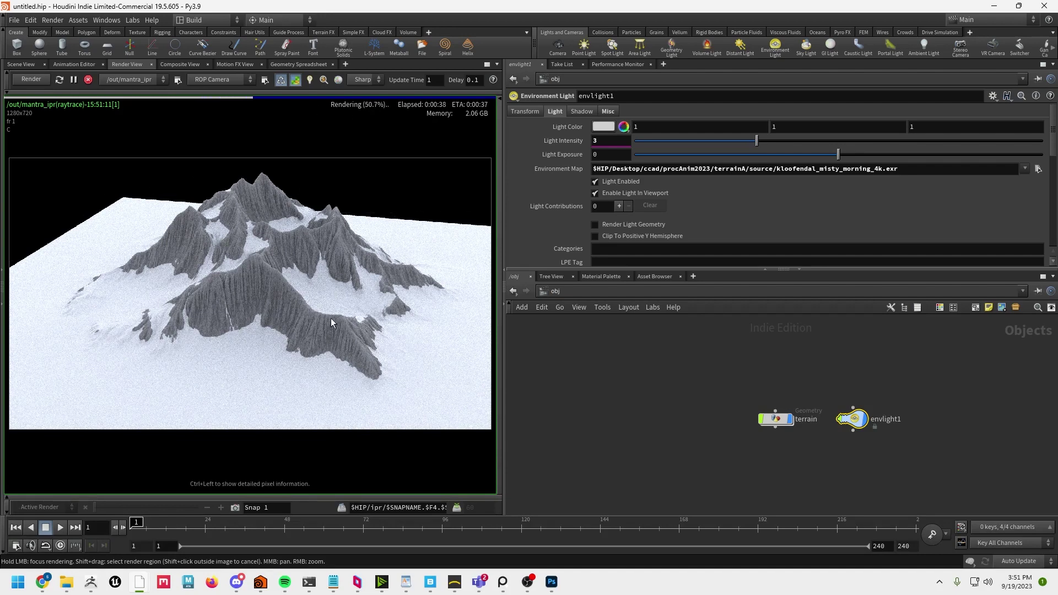
pyautogui.scroll(-10, 323, 310)
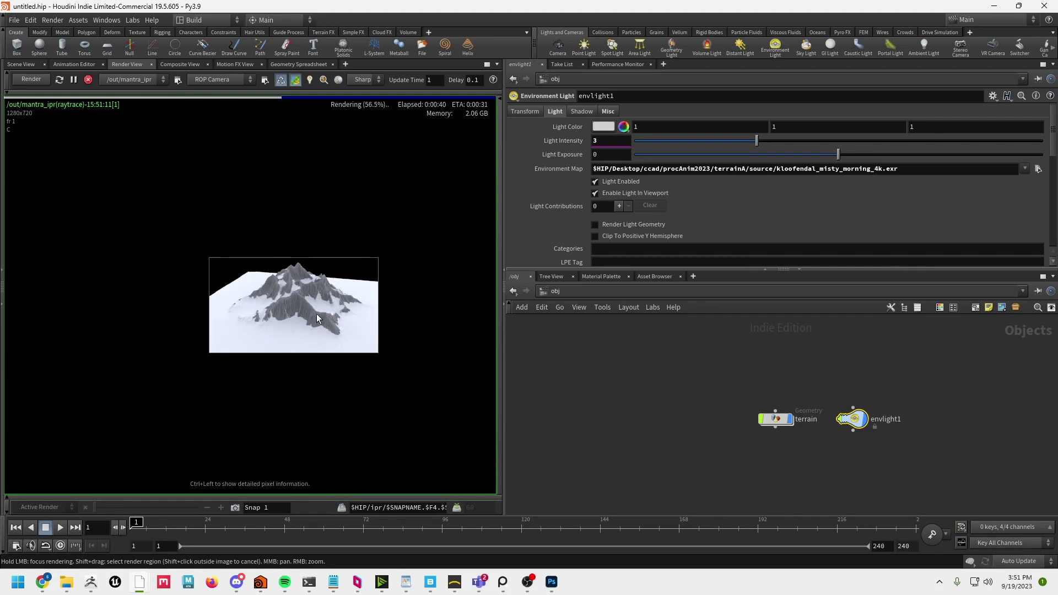
pyautogui.scroll(8, 318, 323)
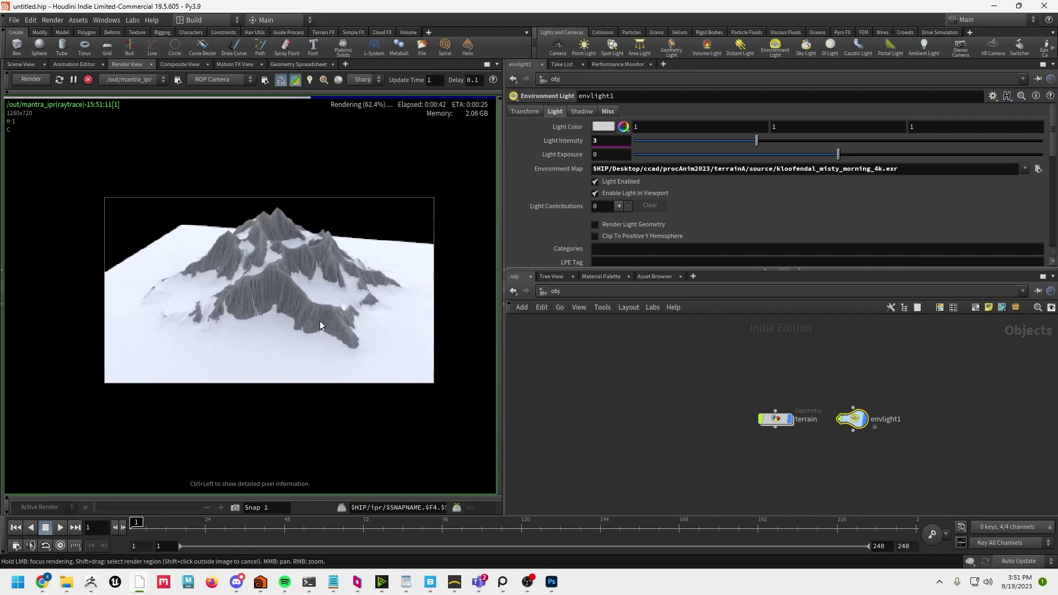
pyautogui.scroll(5, 332, 358)
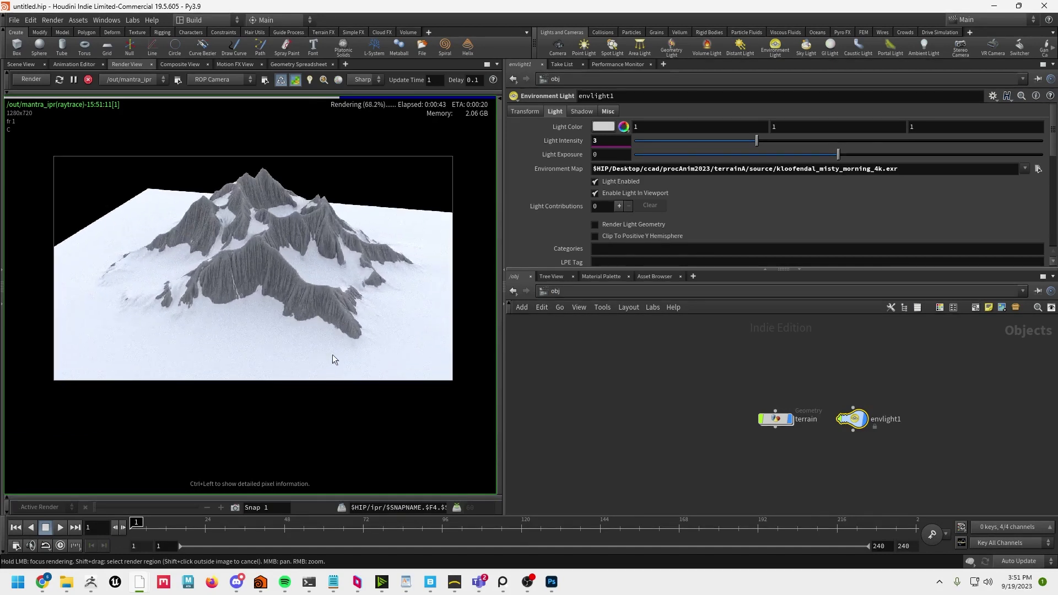
pyautogui.moveTo(308, 284); pyautogui.dragTo(318, 313, button='middle')
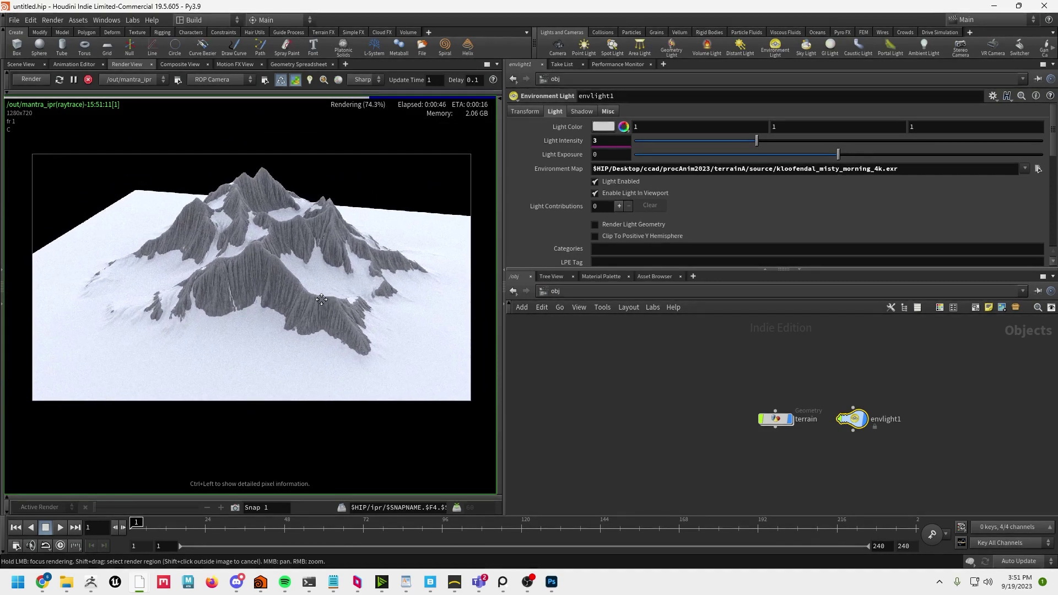